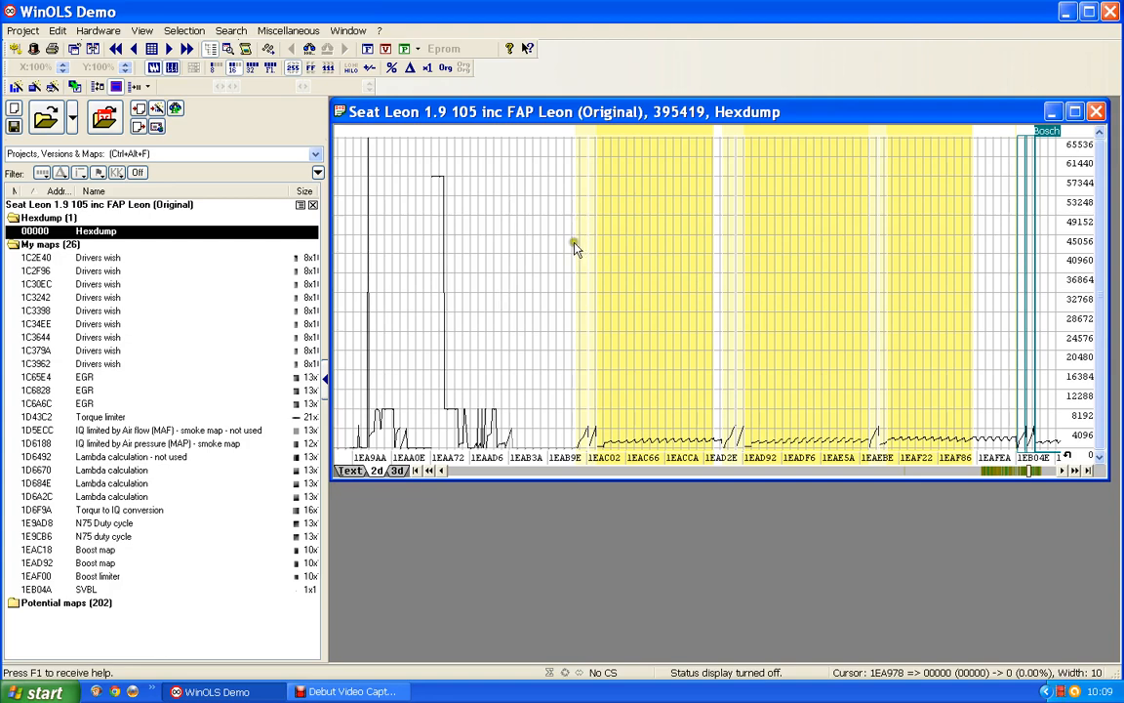
Scan the 2D hexdump backwards from the boost maps past the torque limiter area, looking for groups of potential maps.
click(518, 250)
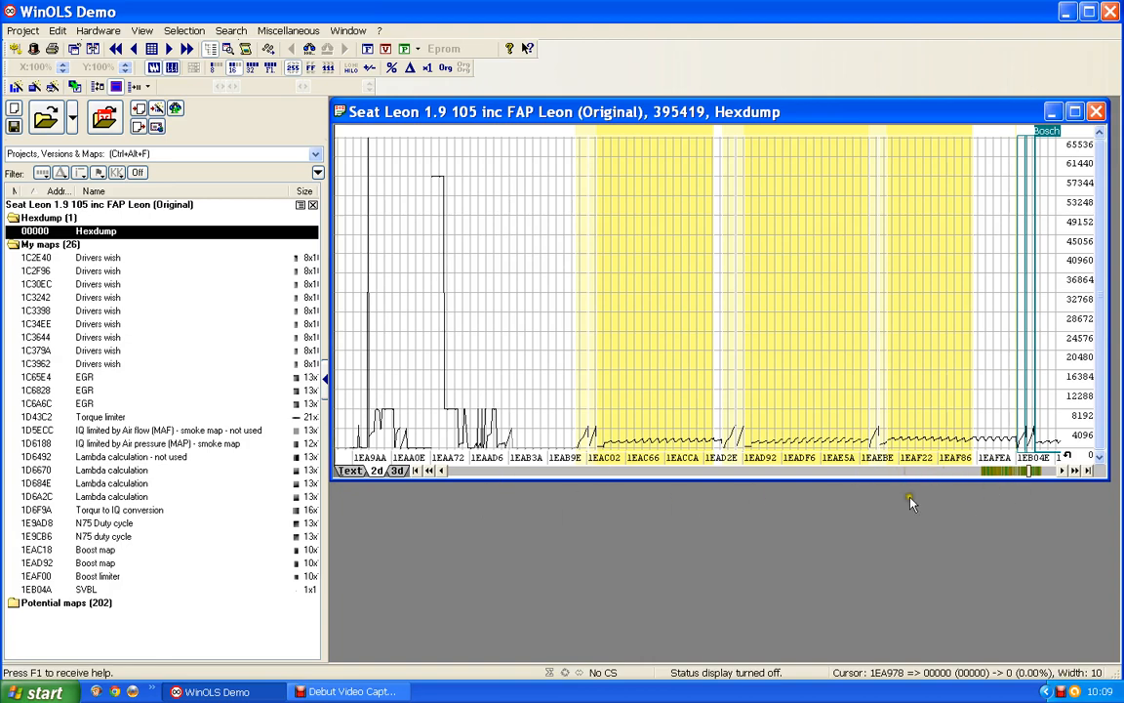
drag(849, 478, 822, 478)
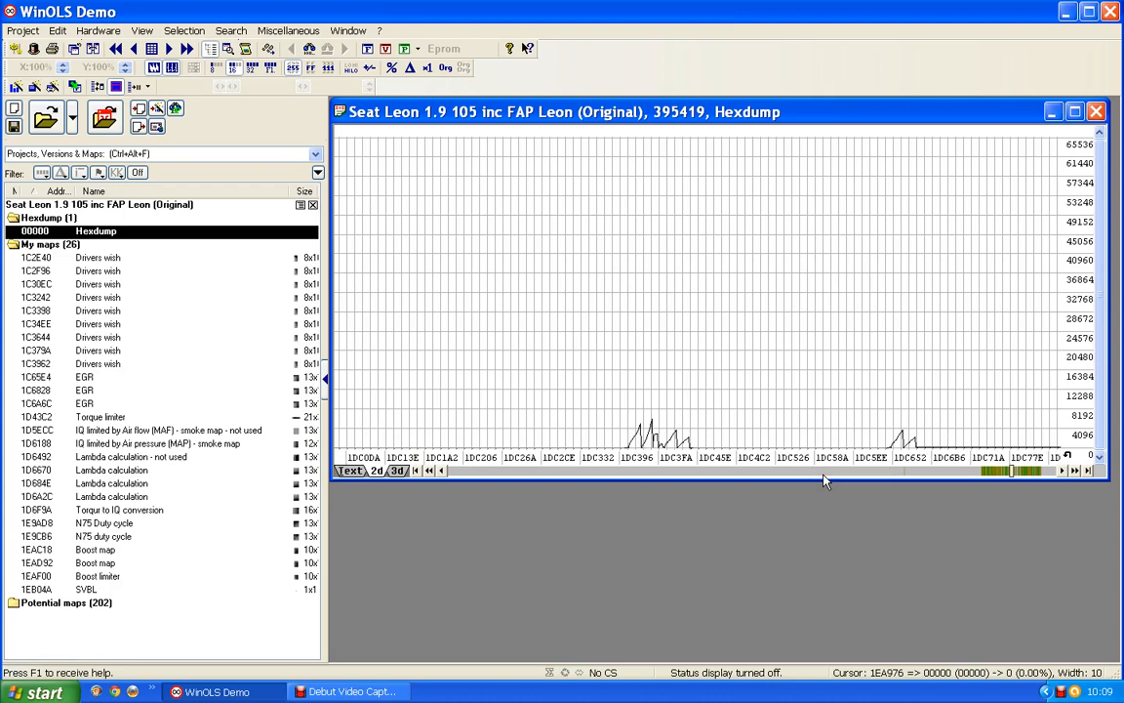
drag(823, 479, 823, 478)
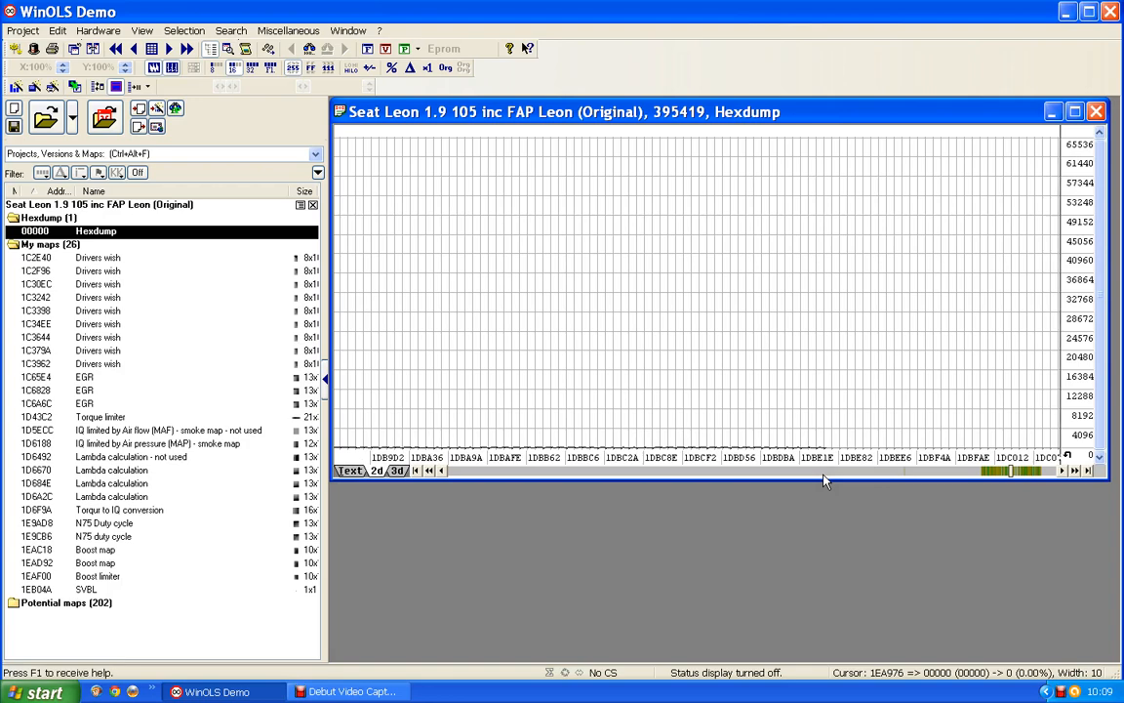
drag(822, 478, 823, 478)
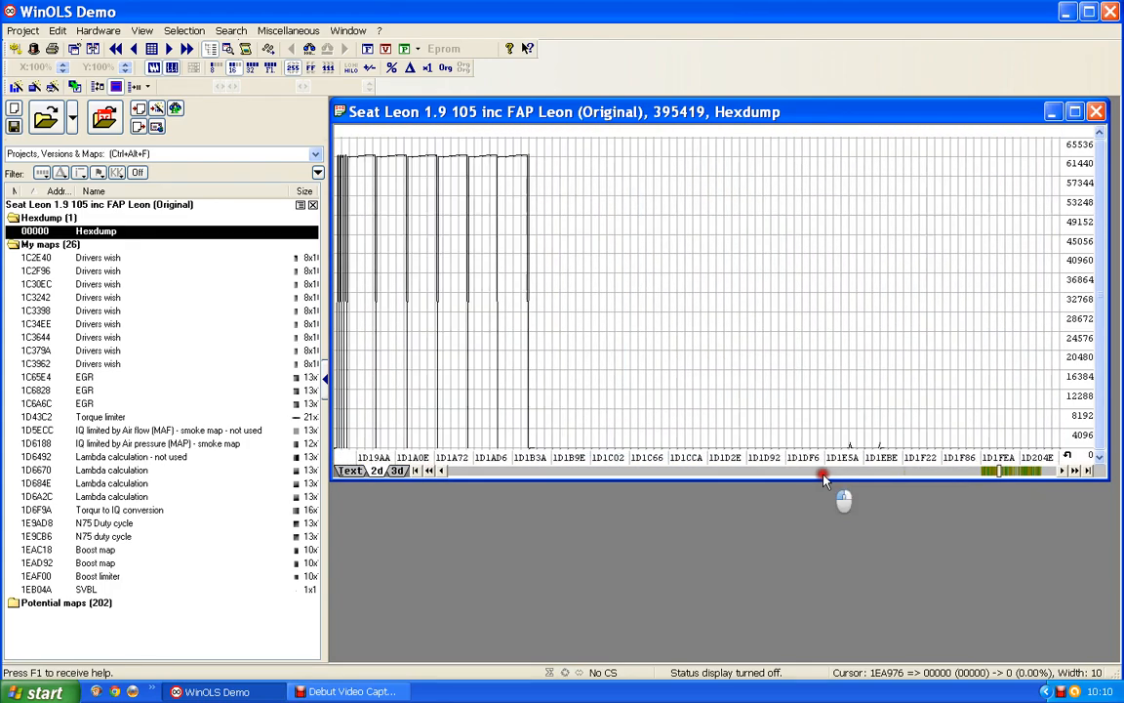
click(1053, 474)
drag(1052, 474, 1052, 475)
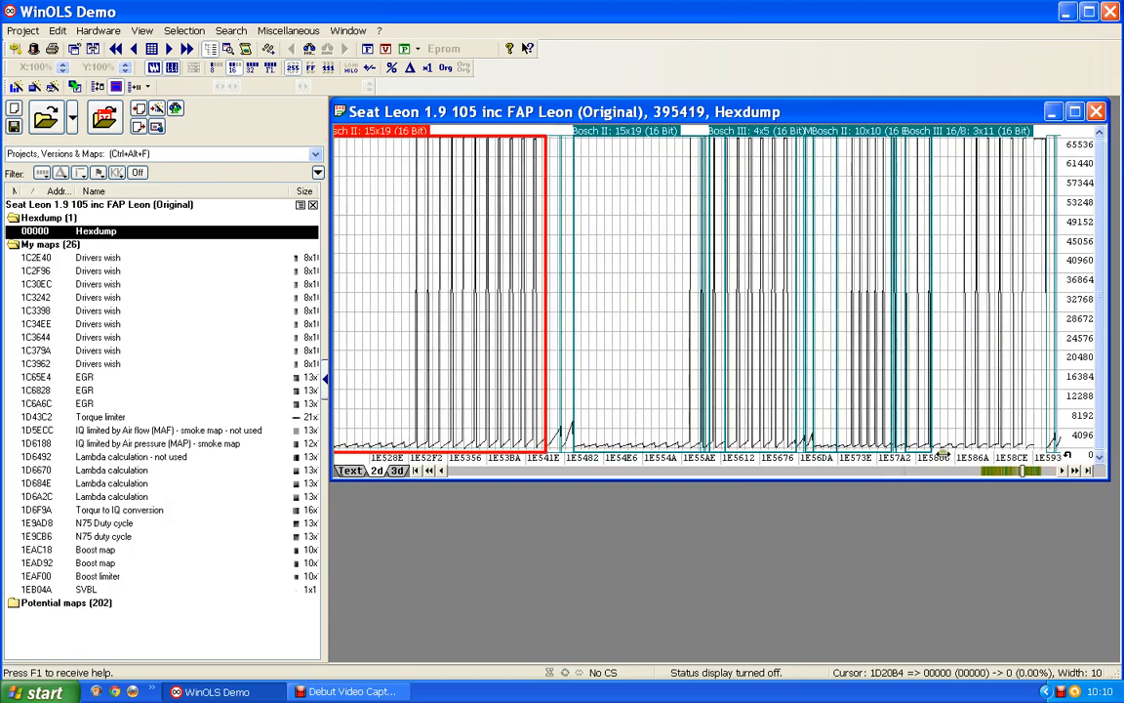
Examine the series of consecutive 15x19 potential maps in the 2D hexdump and the smaller maps that precede it.
scroll(719, 411, up, 6)
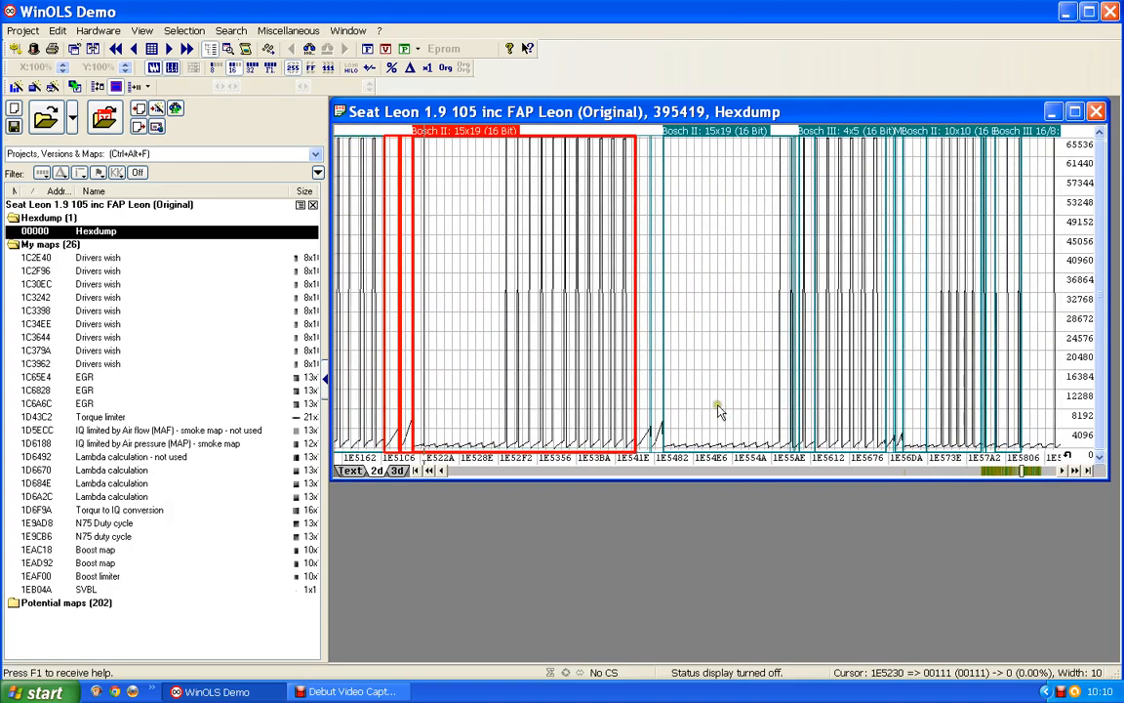
scroll(719, 411, up, 5)
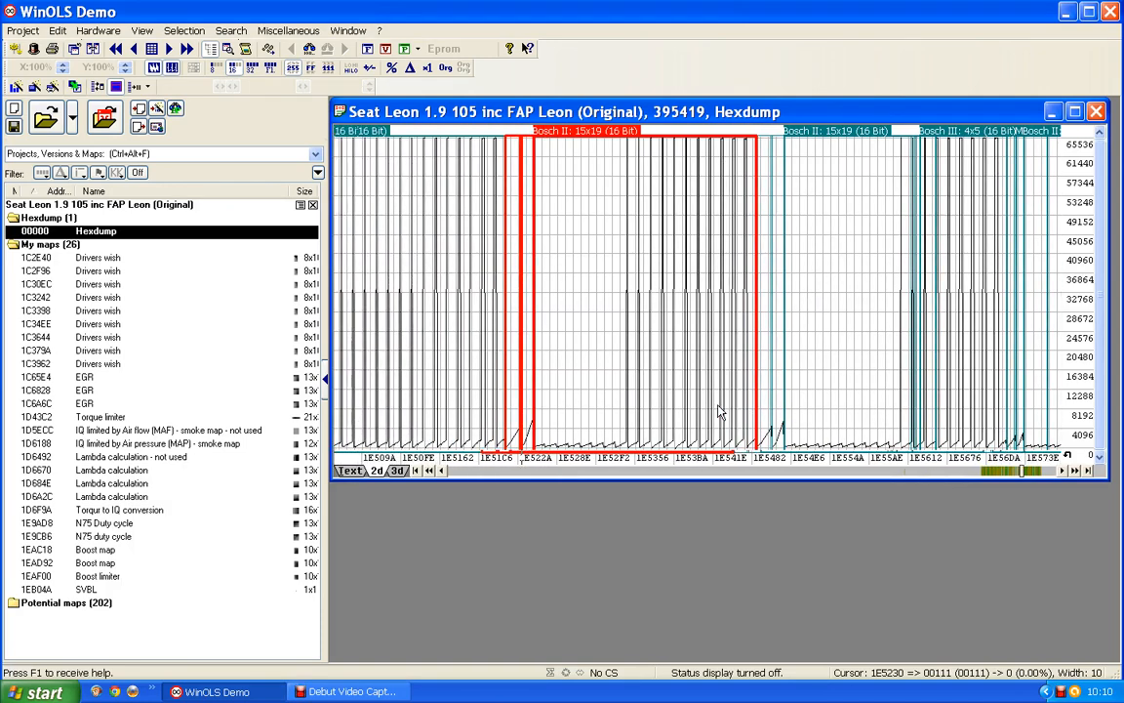
scroll(720, 411, up, 4)
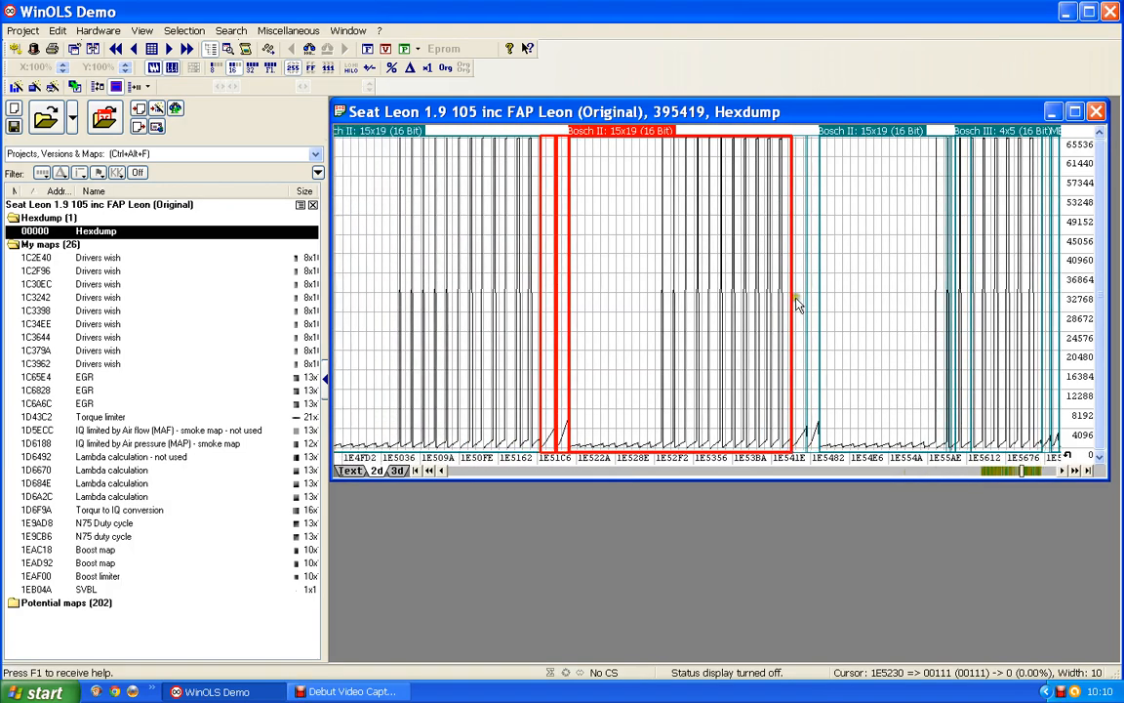
scroll(703, 297, up, 2)
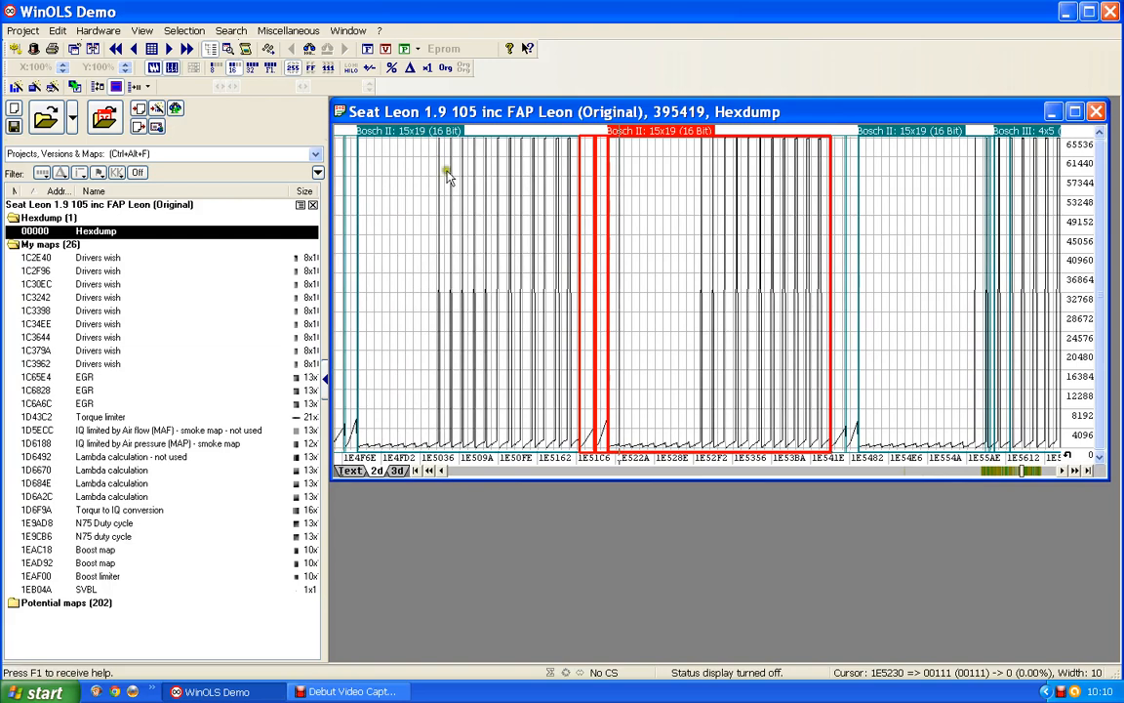
scroll(520, 224, up, 4)
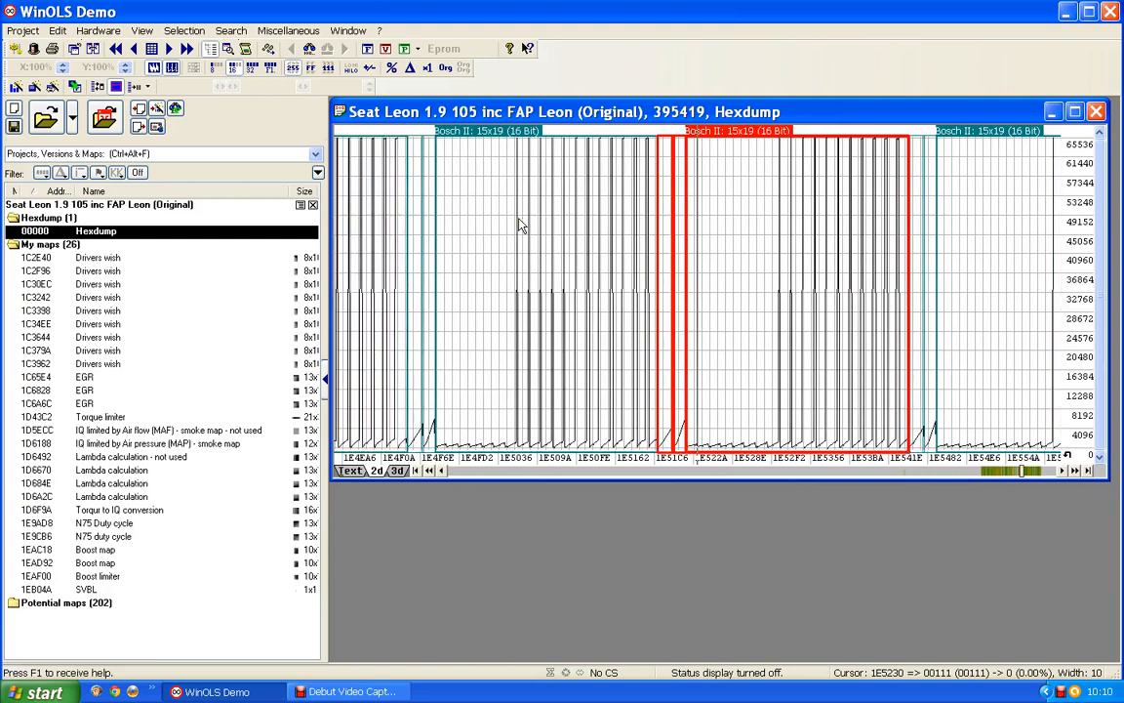
scroll(520, 224, up, 2)
scroll(574, 284, up, 2)
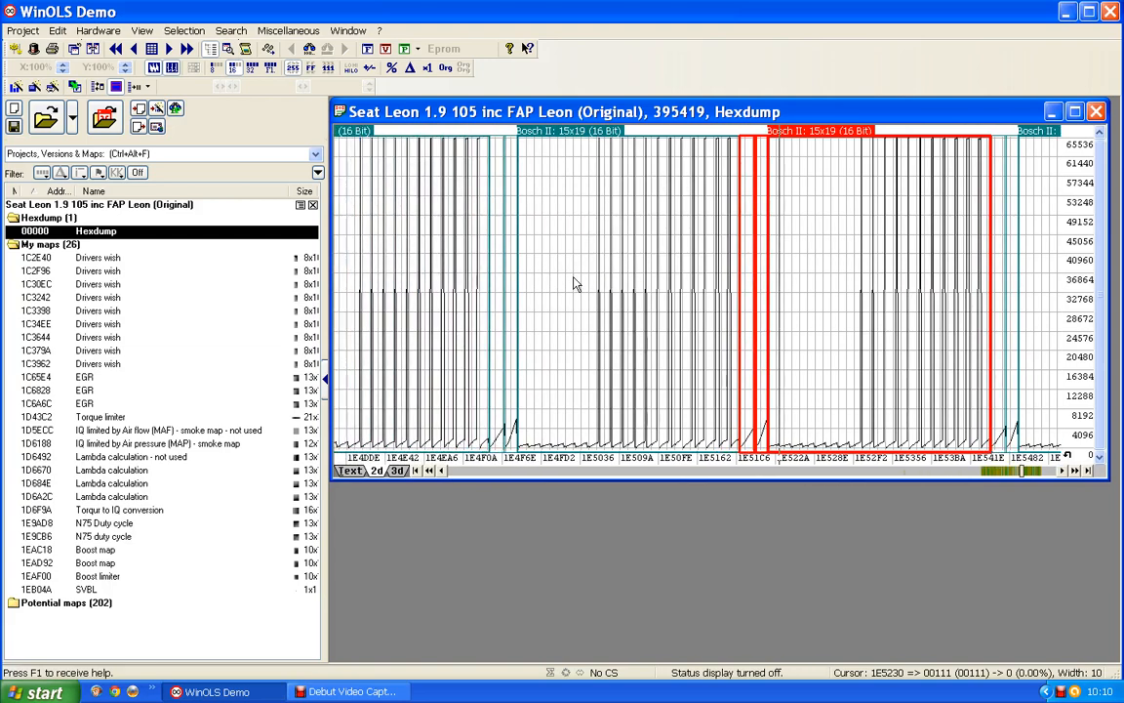
scroll(574, 284, up, 1)
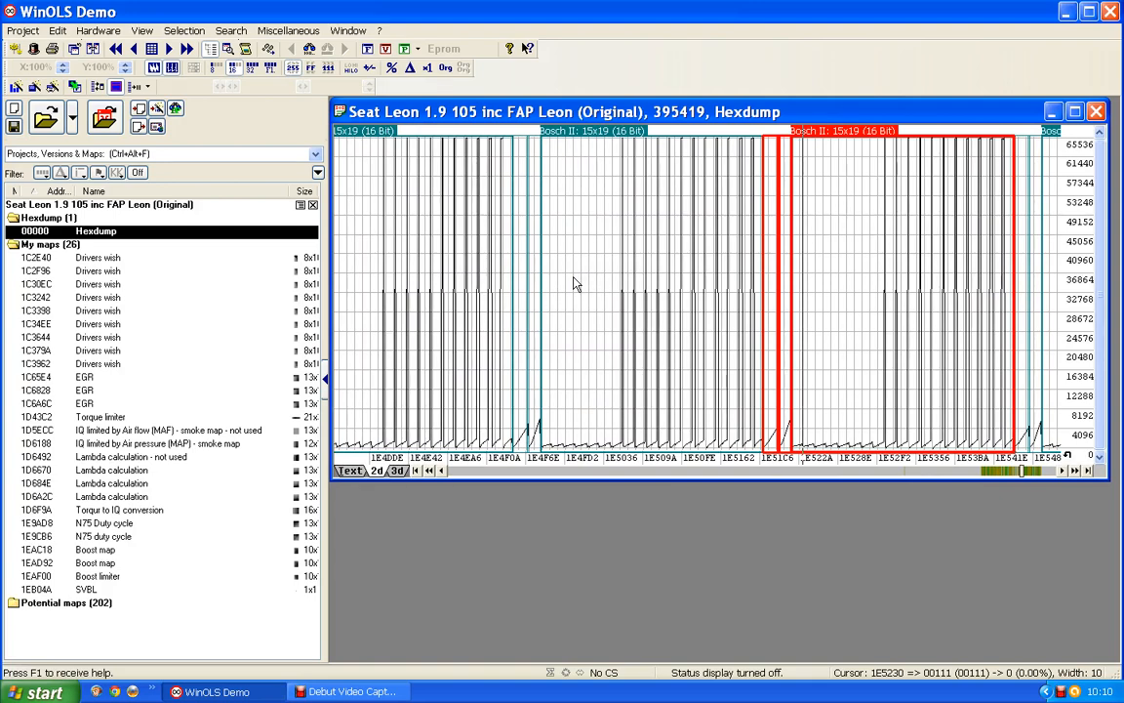
scroll(574, 284, up, 5)
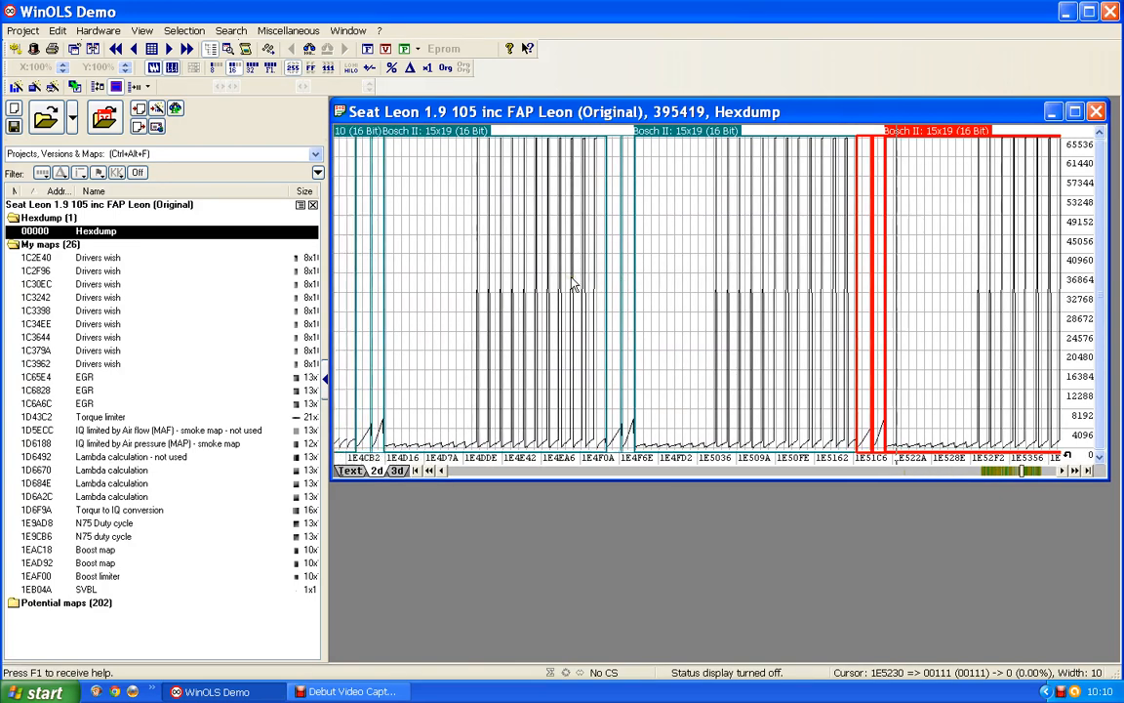
scroll(574, 284, up, 5)
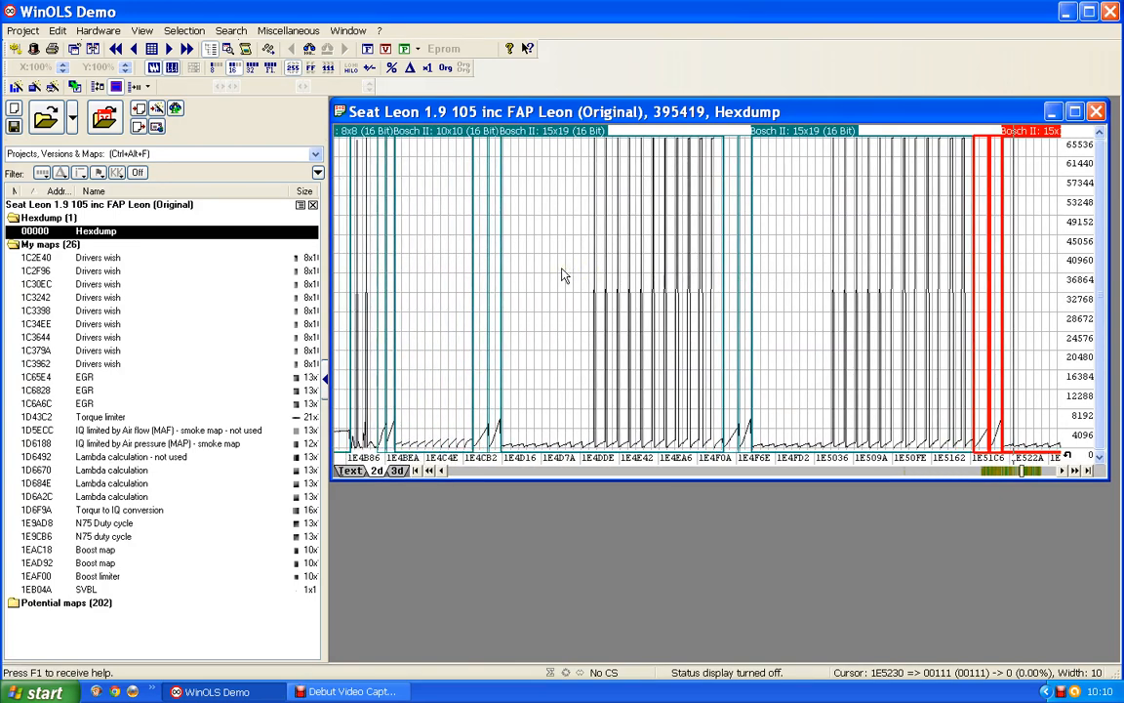
scroll(563, 276, up, 1)
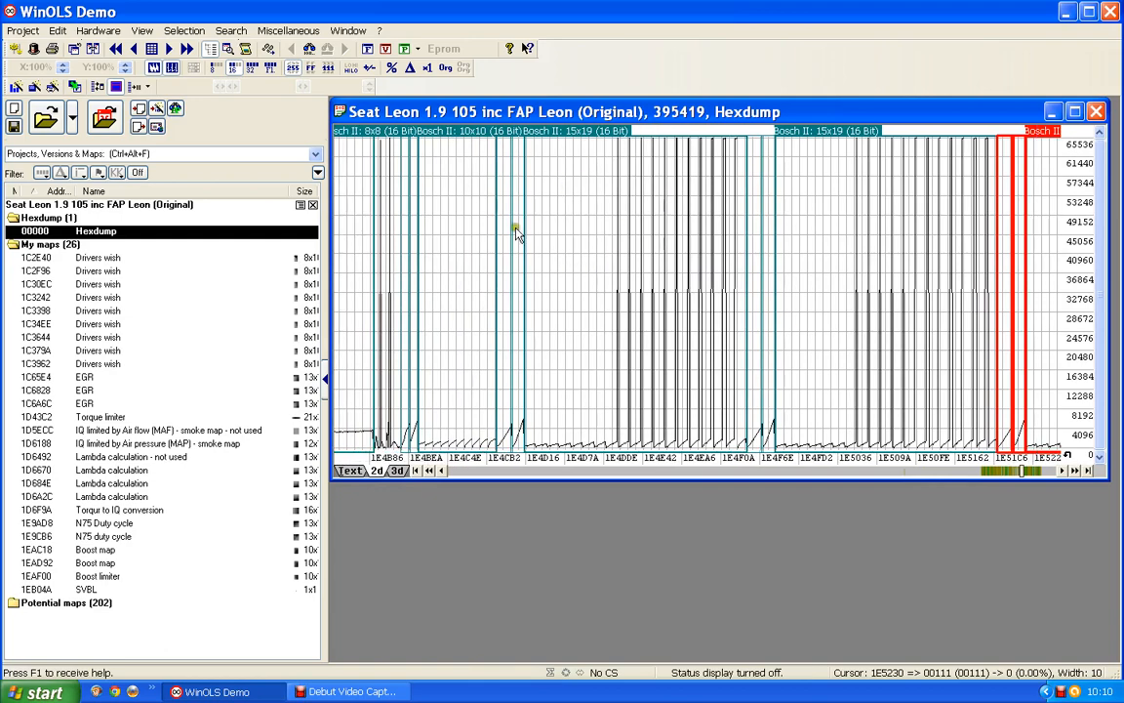
scroll(517, 233, up, 4)
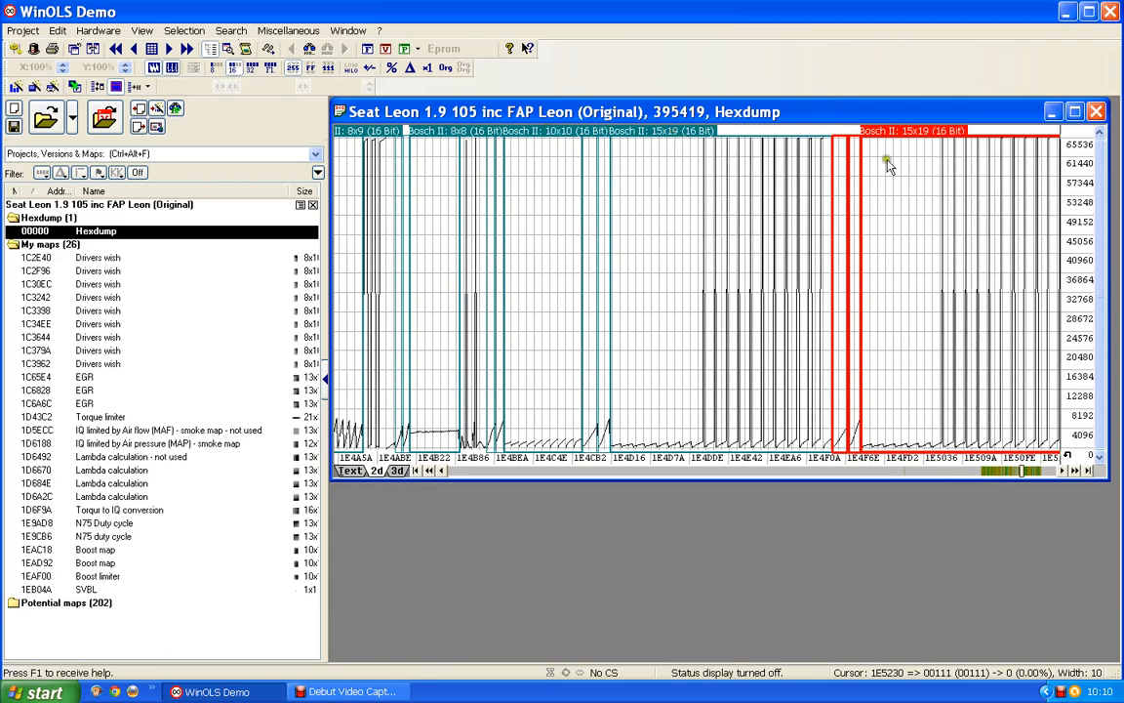
scroll(934, 214, down, 7)
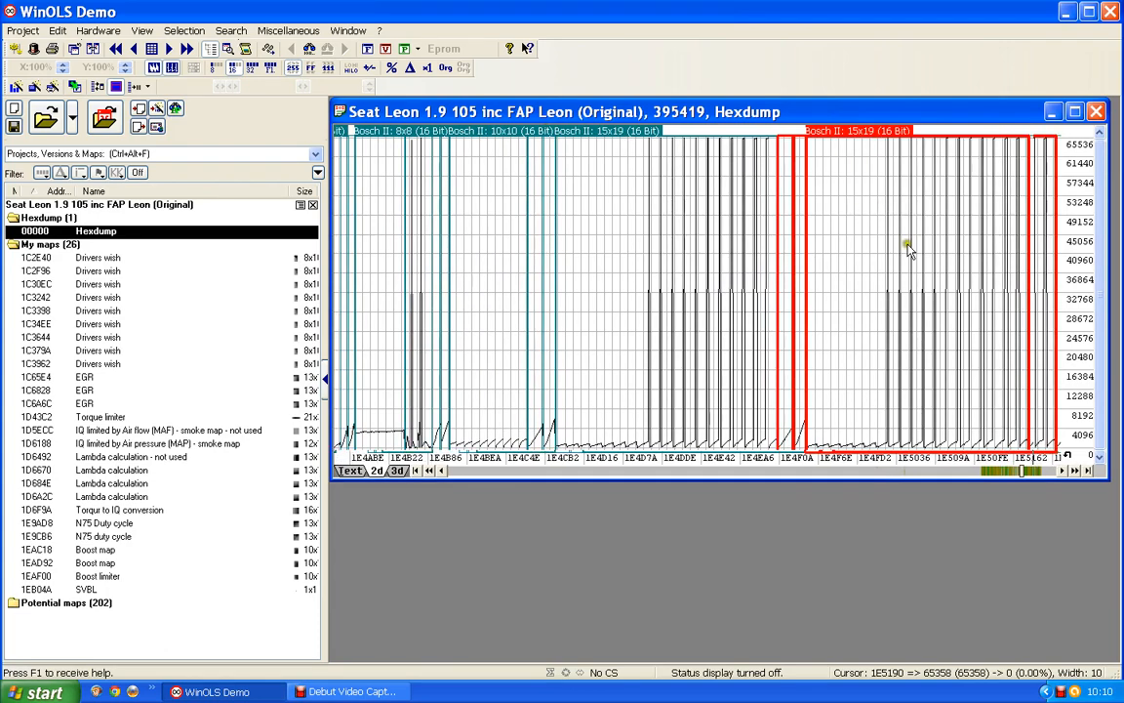
scroll(894, 318, down, 6)
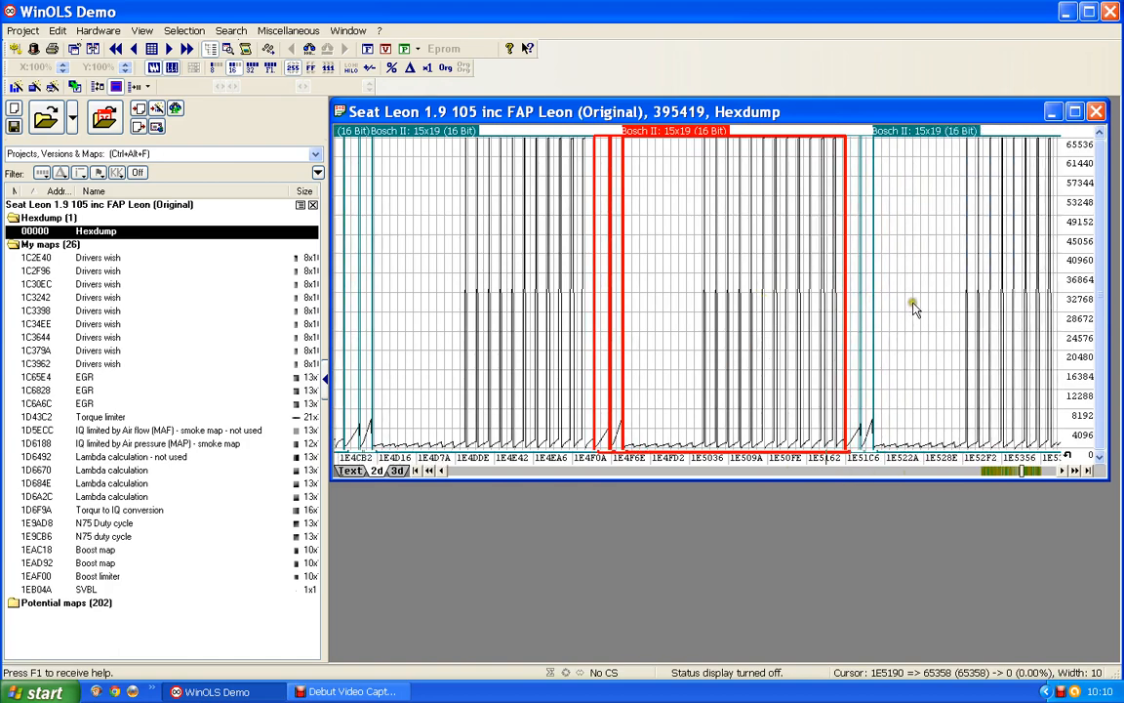
scroll(869, 332, down, 7)
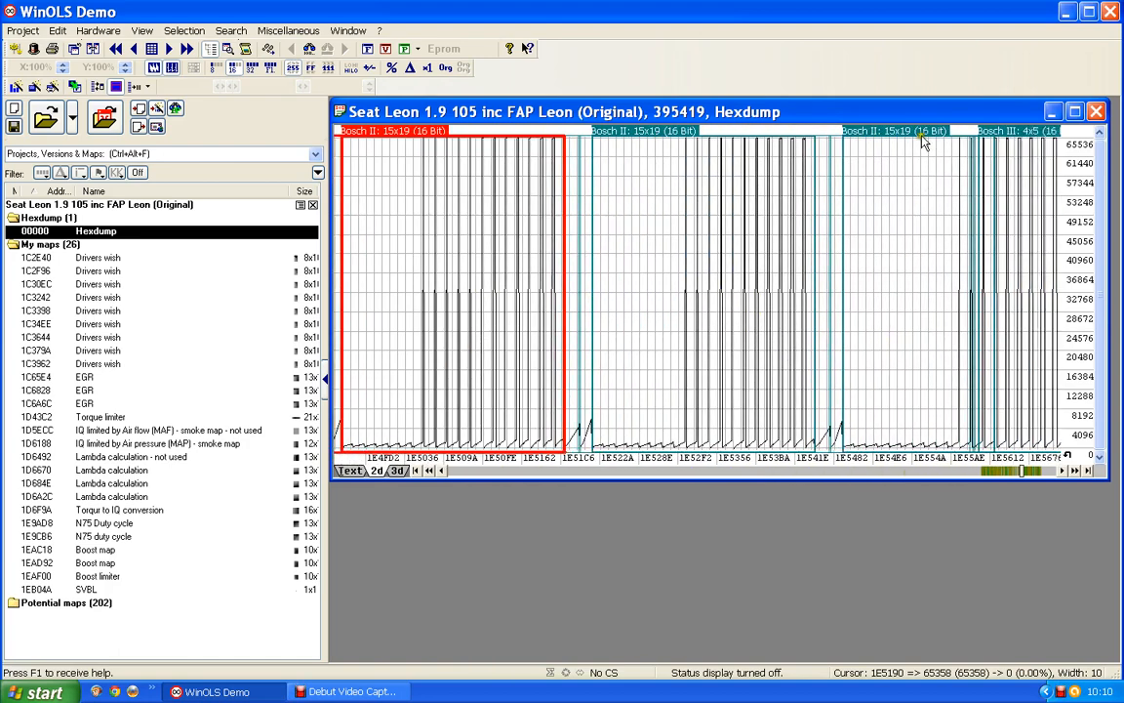
Delete the Bosch III 16/8 3x11 and Bosch III 4x5 potential-map markers at the end of the 15x19 series.
scroll(911, 249, down, 3)
scroll(790, 293, down, 4)
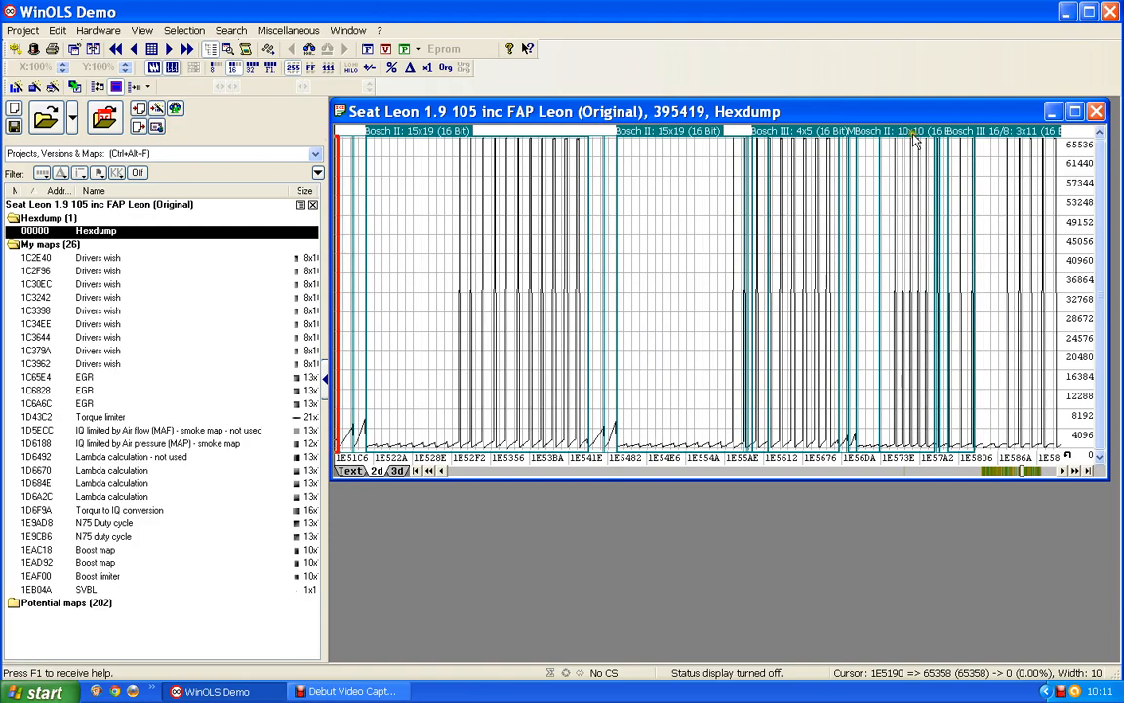
scroll(910, 163, down, 2)
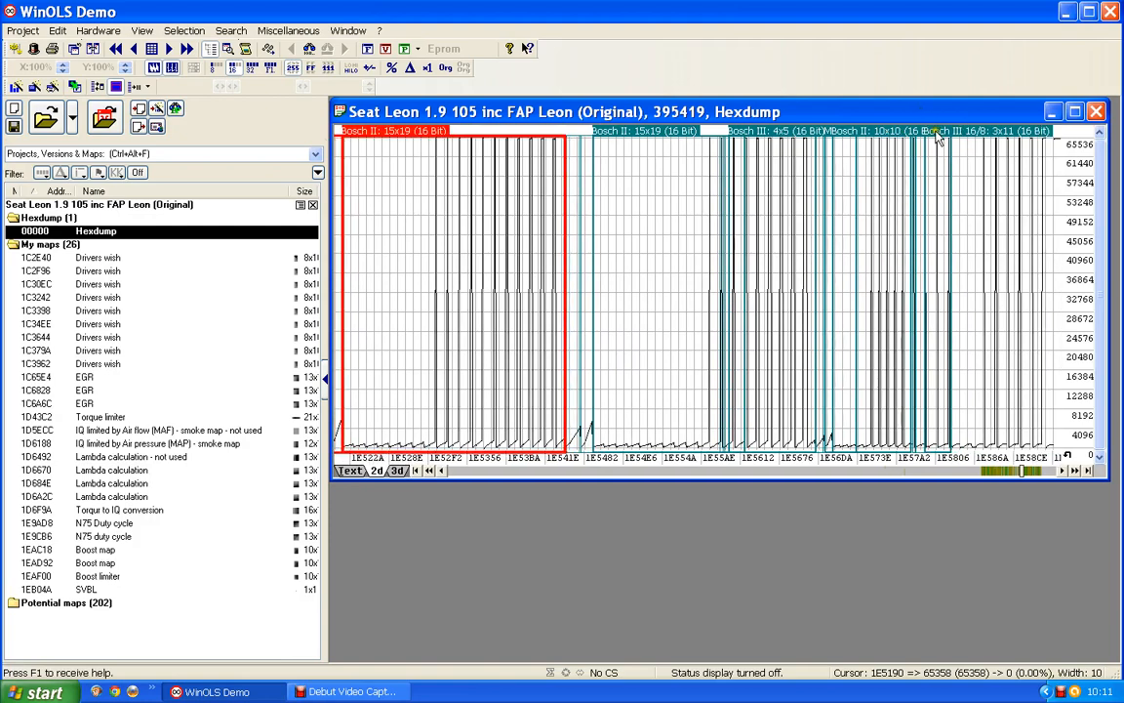
right_click(964, 130)
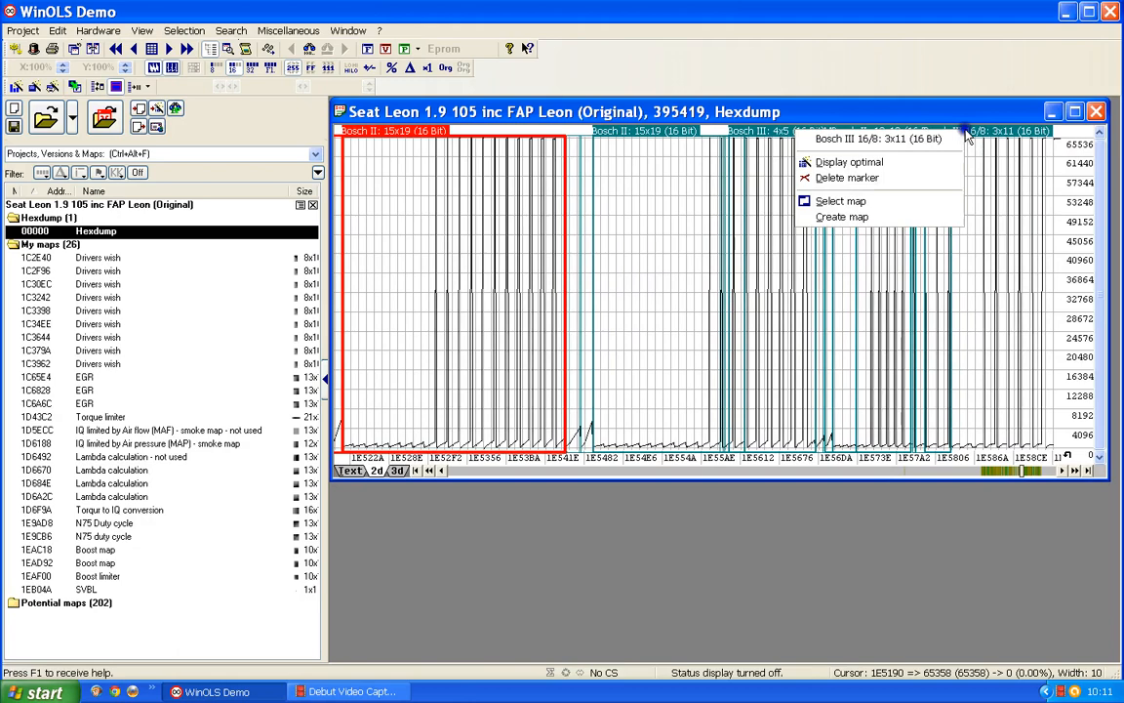
click(863, 177)
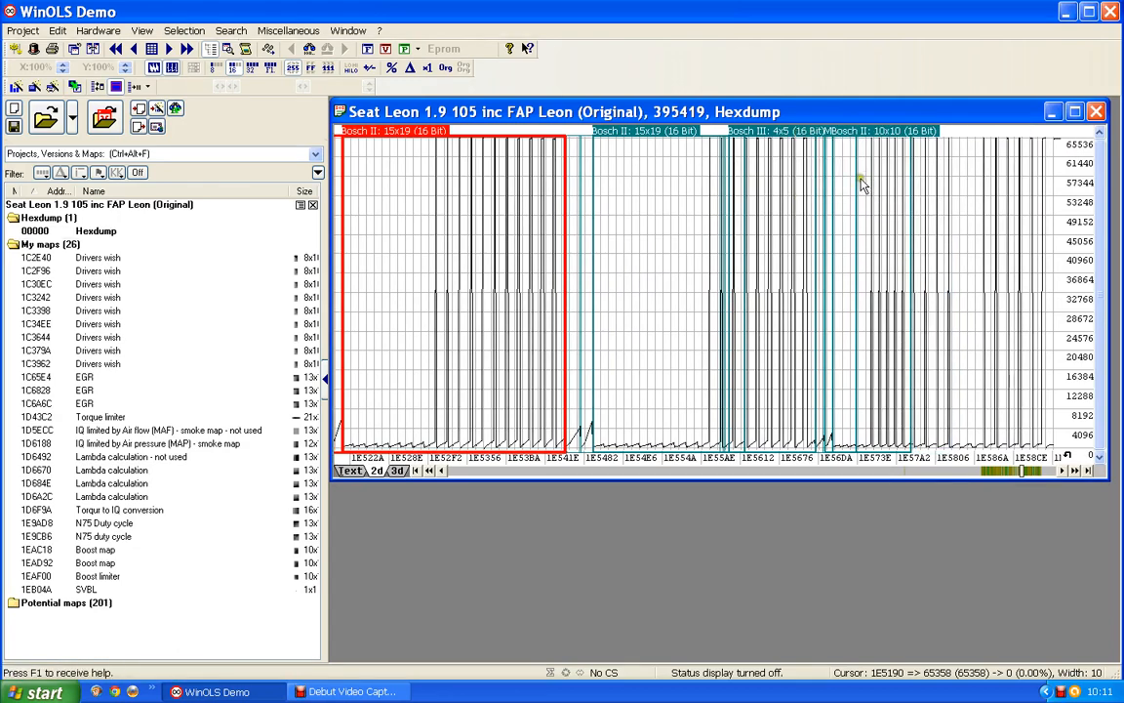
right_click(761, 132)
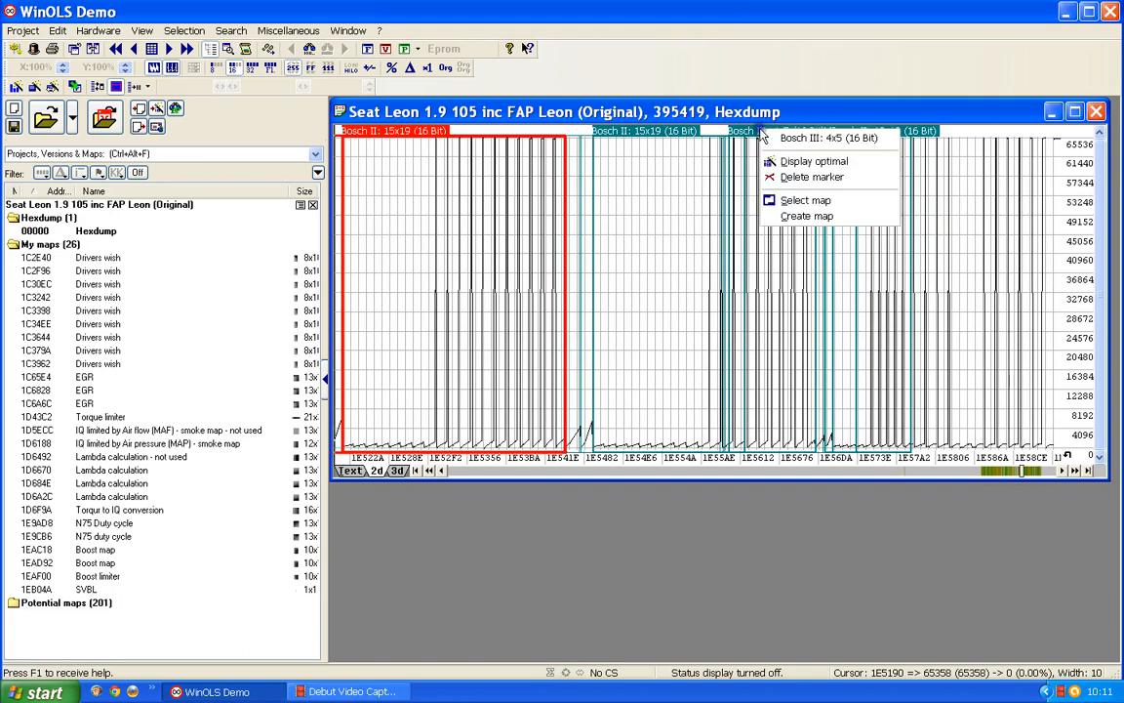
click(792, 177)
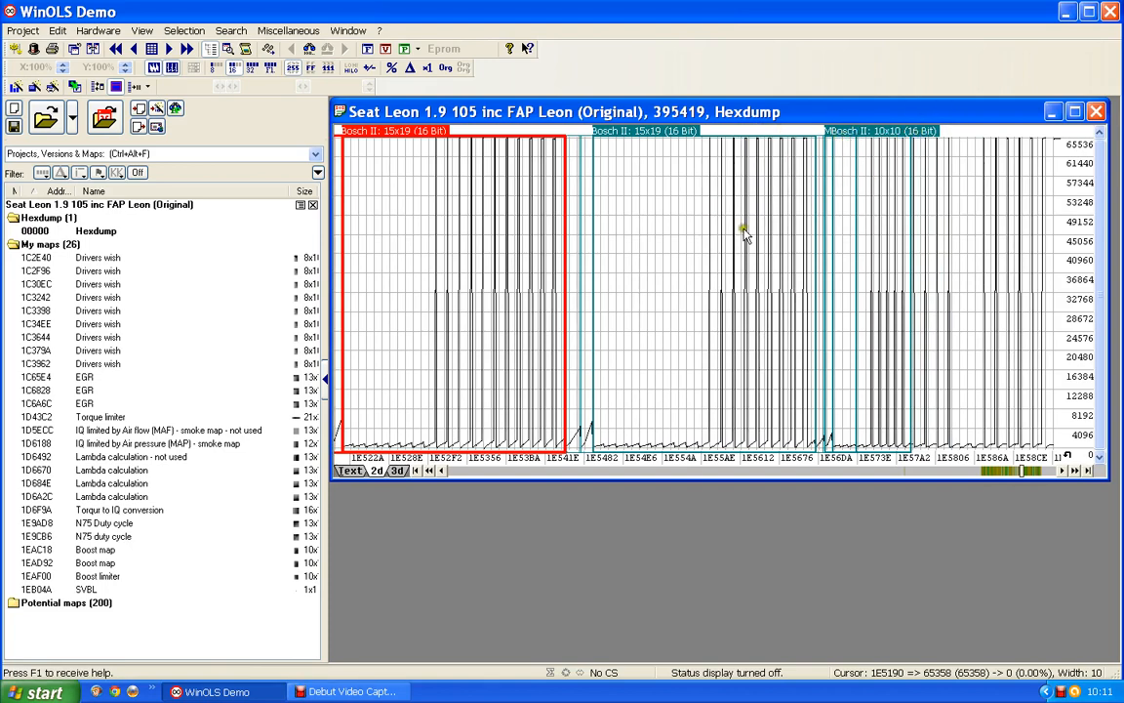
Create a map from the Bosch II 10x10 potential map directly before the first 15x19 map and display it in 3D.
click(430, 471)
drag(430, 471, 430, 470)
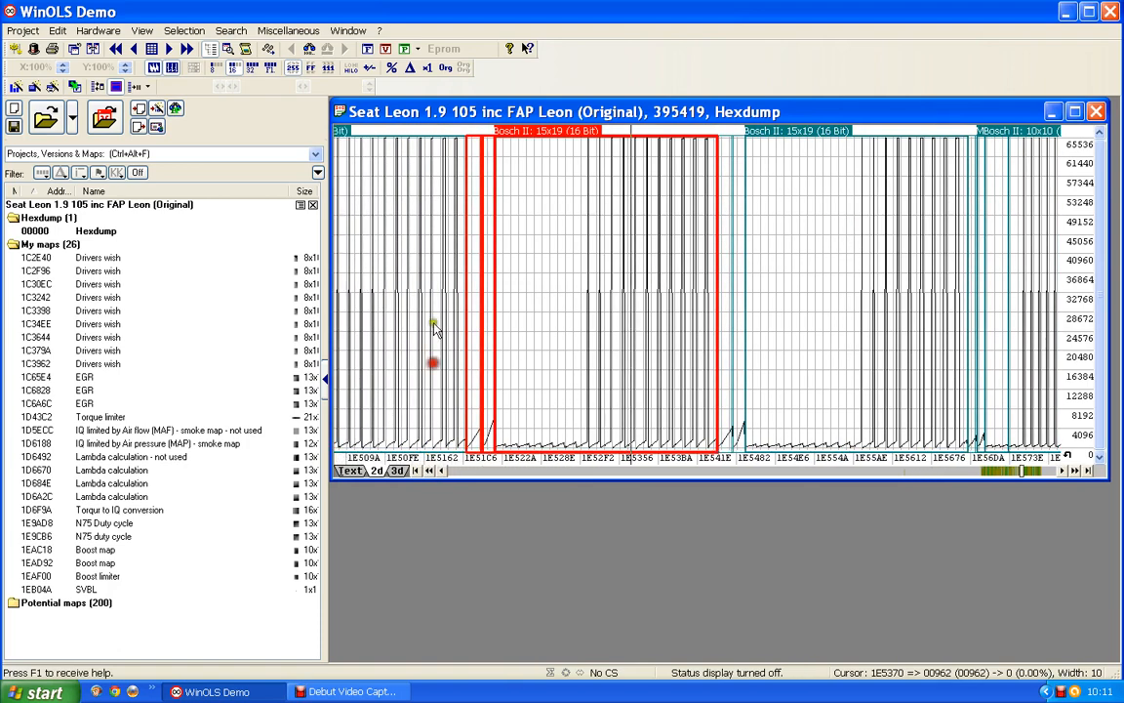
click(419, 215)
click(563, 471)
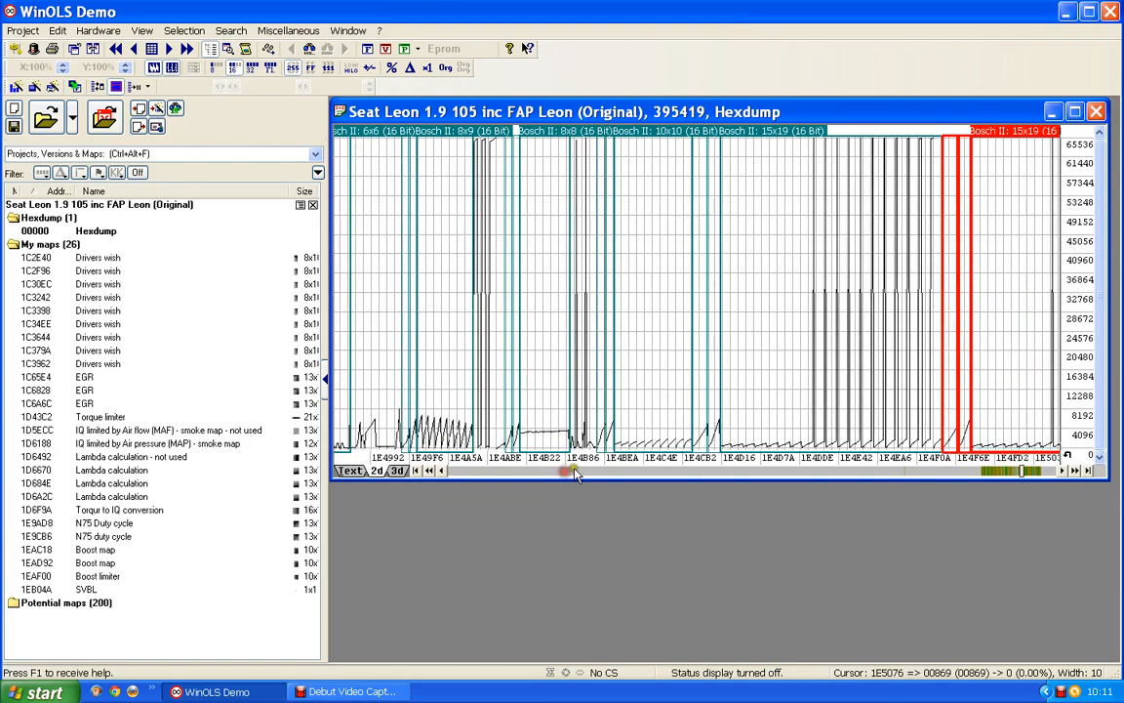
click(854, 259)
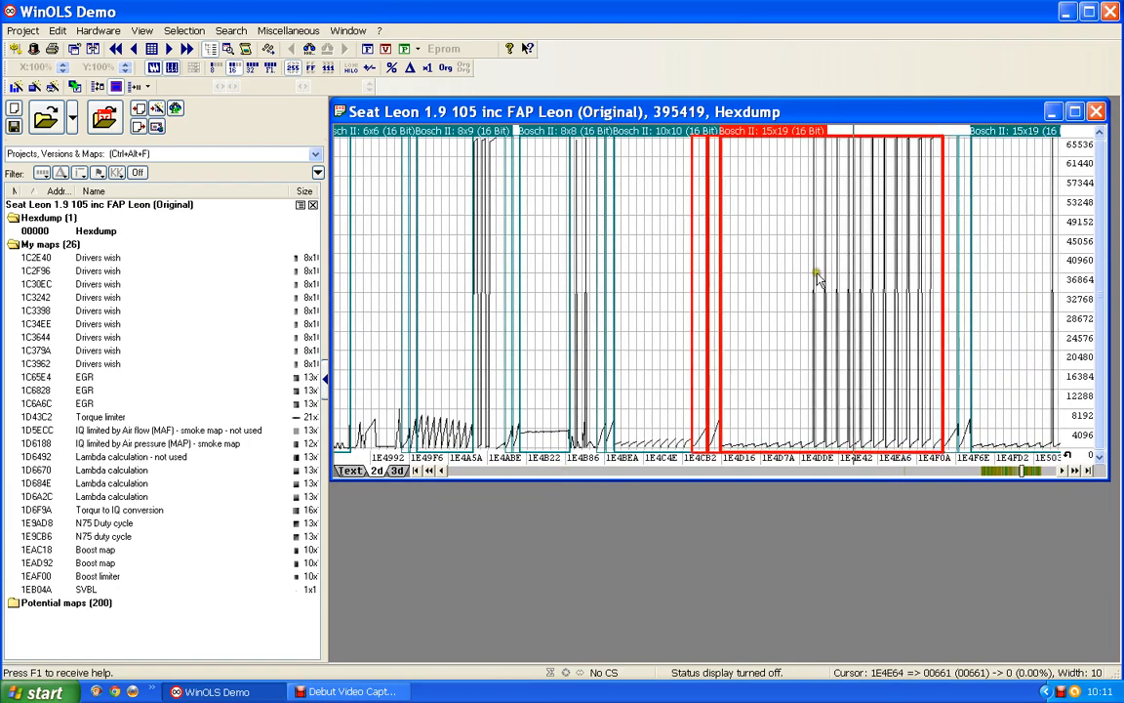
click(652, 168)
click(652, 168)
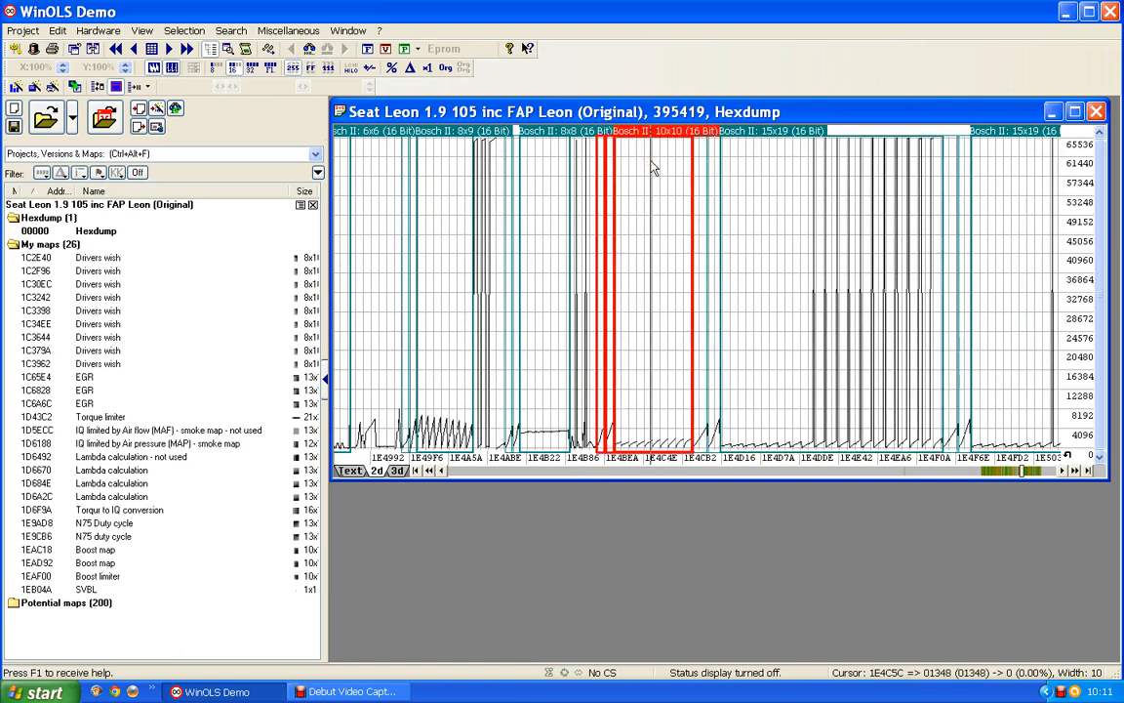
click(652, 150)
click(656, 135)
double_click(655, 135)
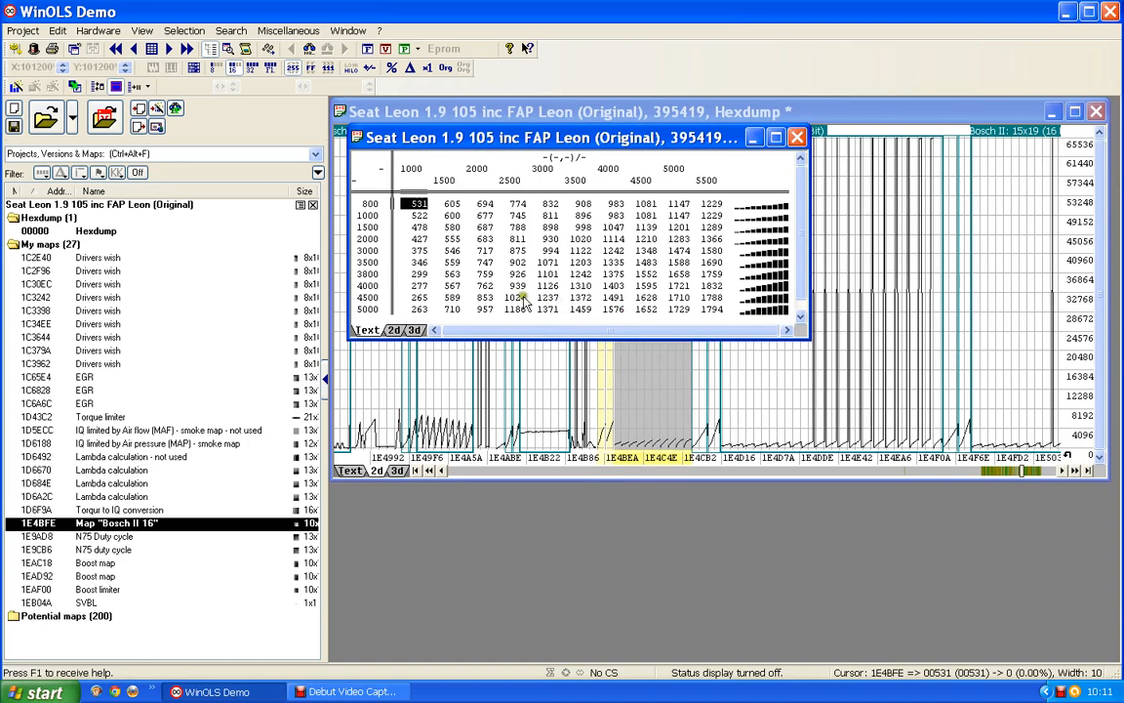
click(415, 330)
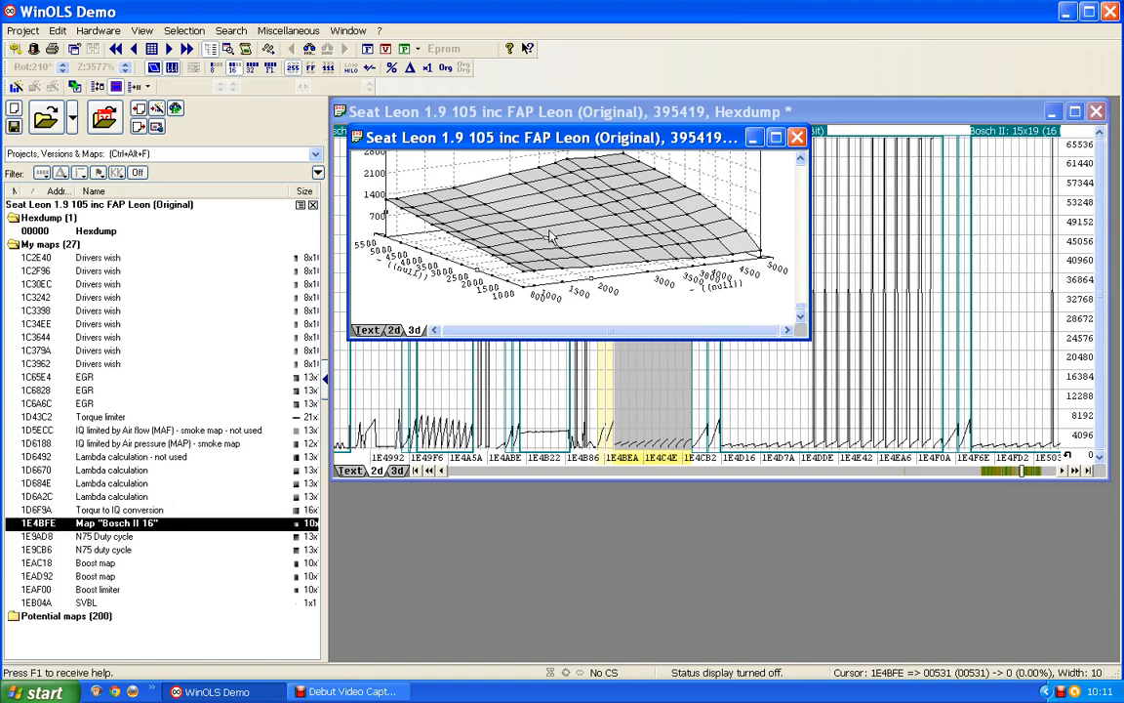
In the new 10x10 map's properties, set the Y-axis description to Engine speed and its unit to rpm.
click(376, 331)
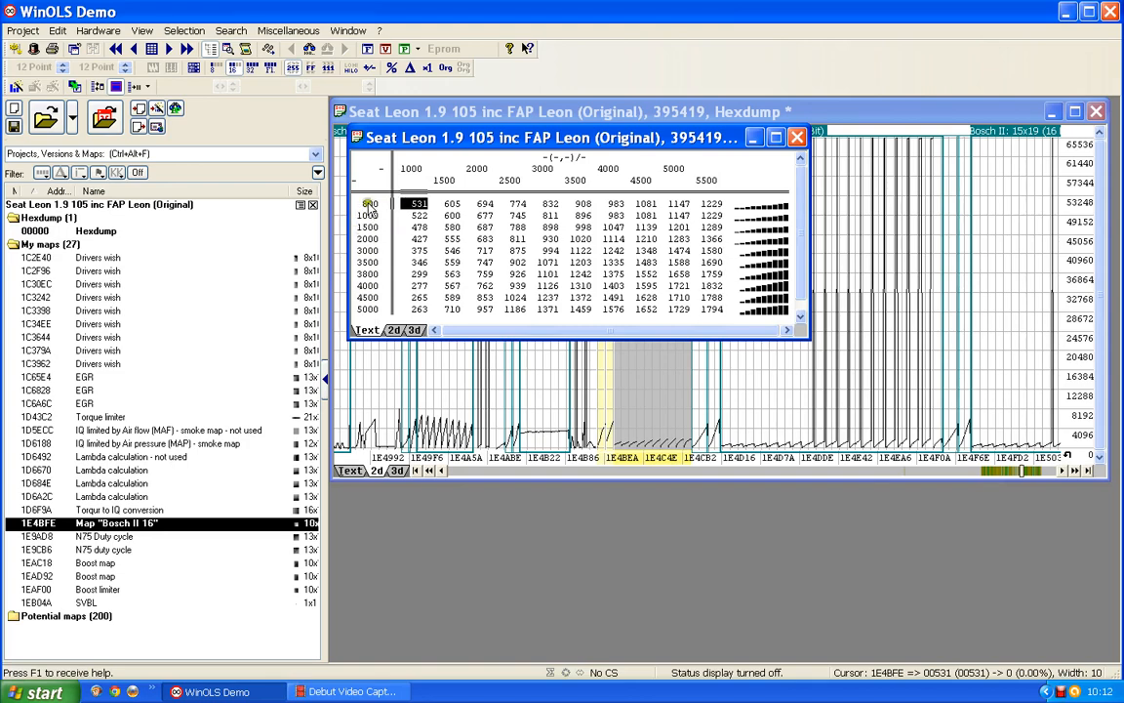
double_click(366, 259)
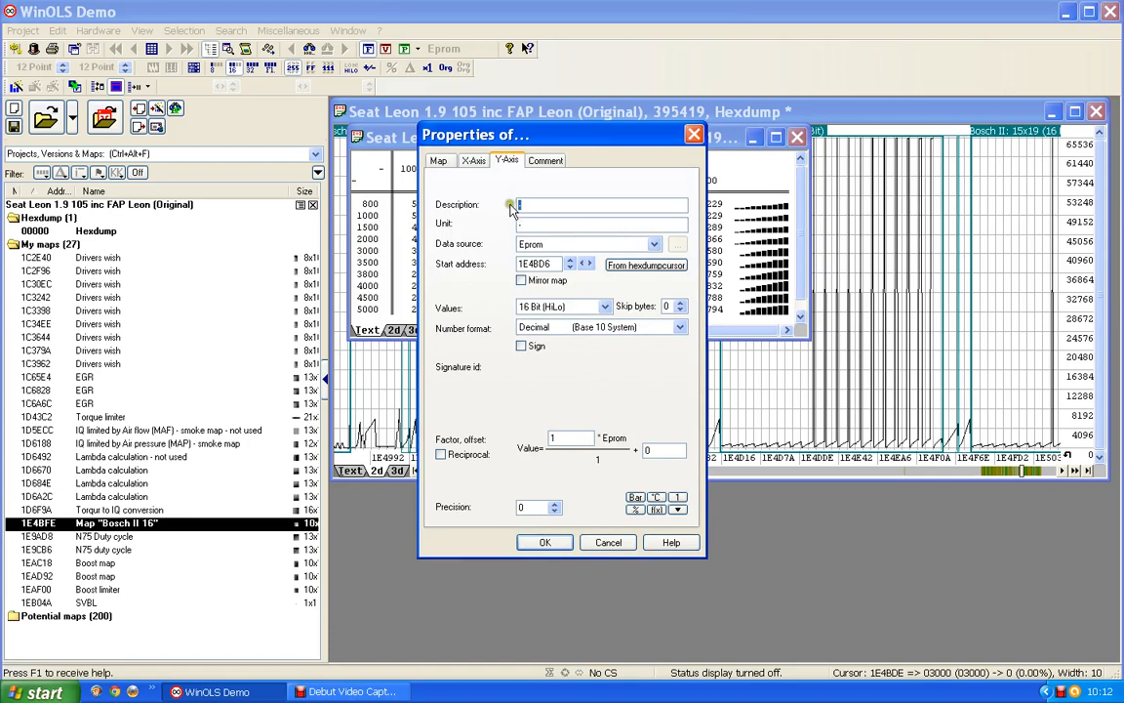
text(E)
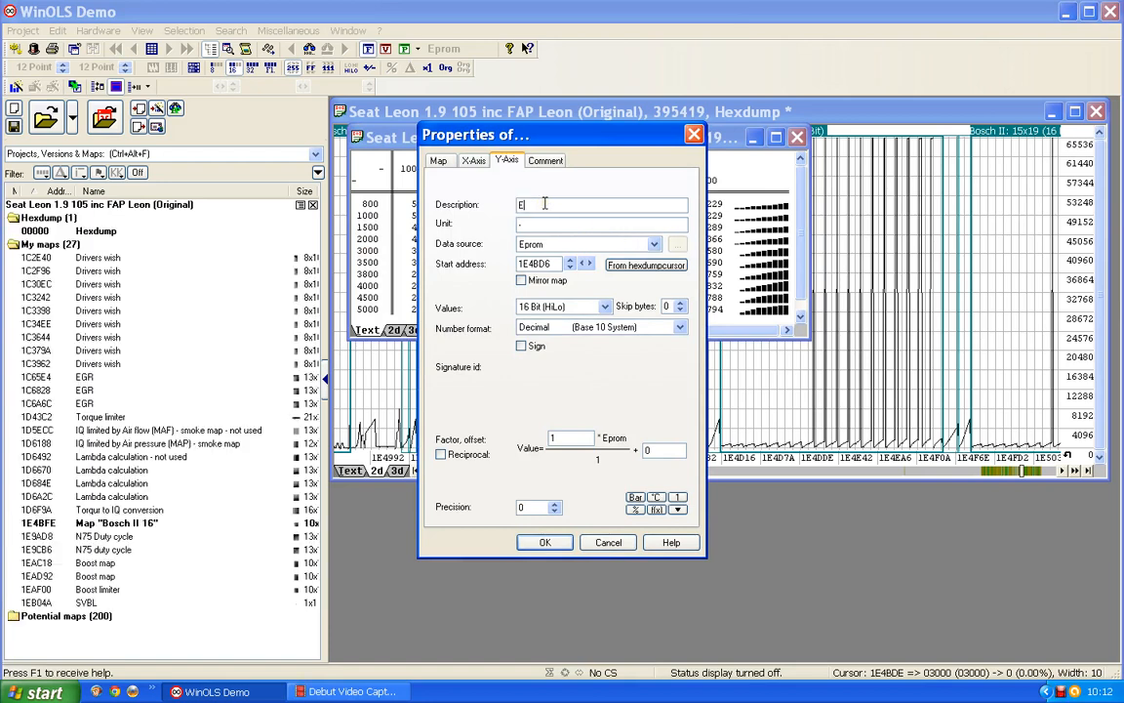
text(ngine speed)
key(Tab)
text(m)
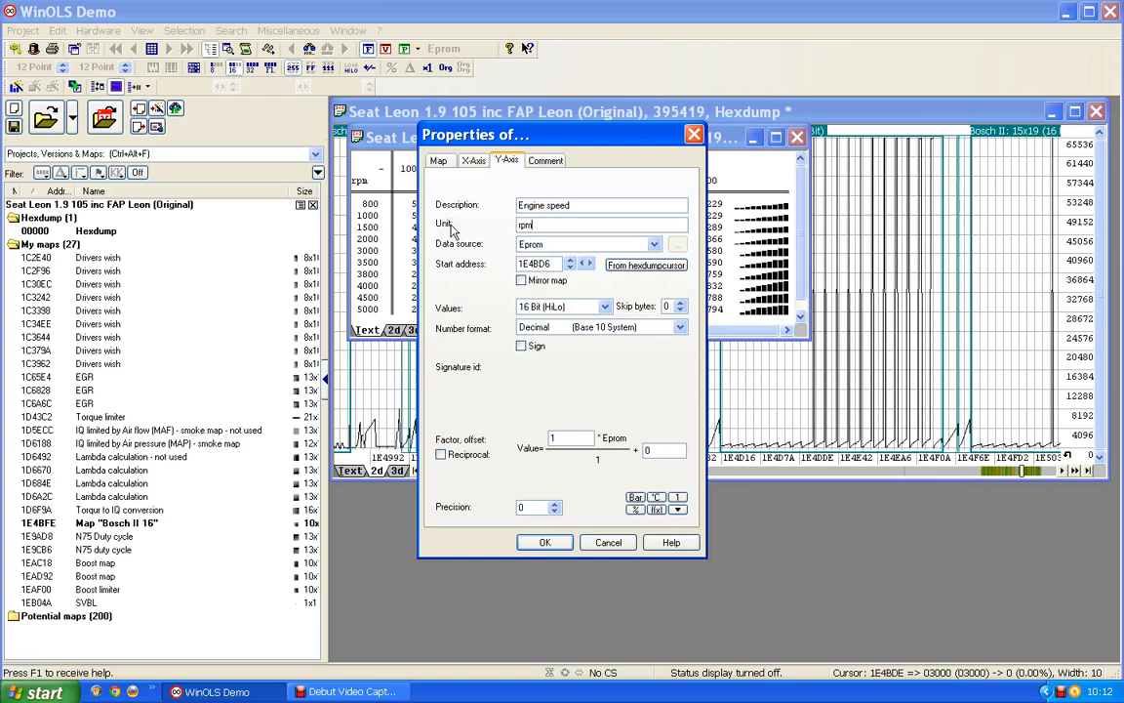
Set the 10x10 map's X-axis description to IQ, unit to mg/stroke, factor to 0.01 and precision to 1.
key(Return)
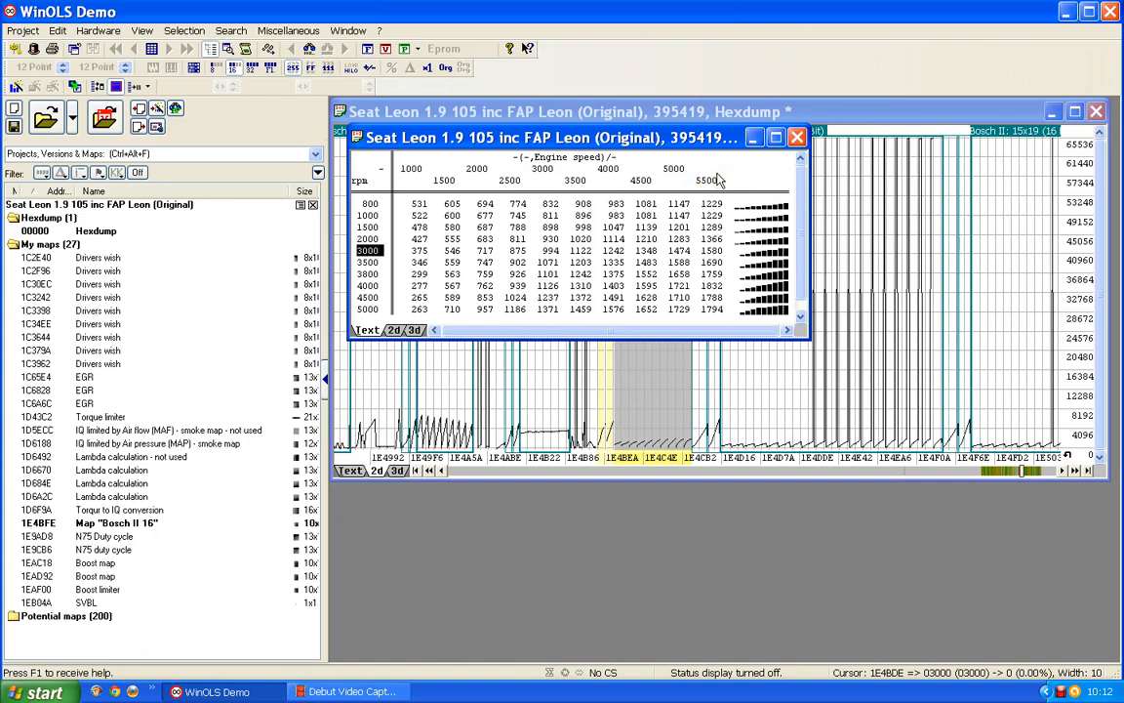
double_click(650, 182)
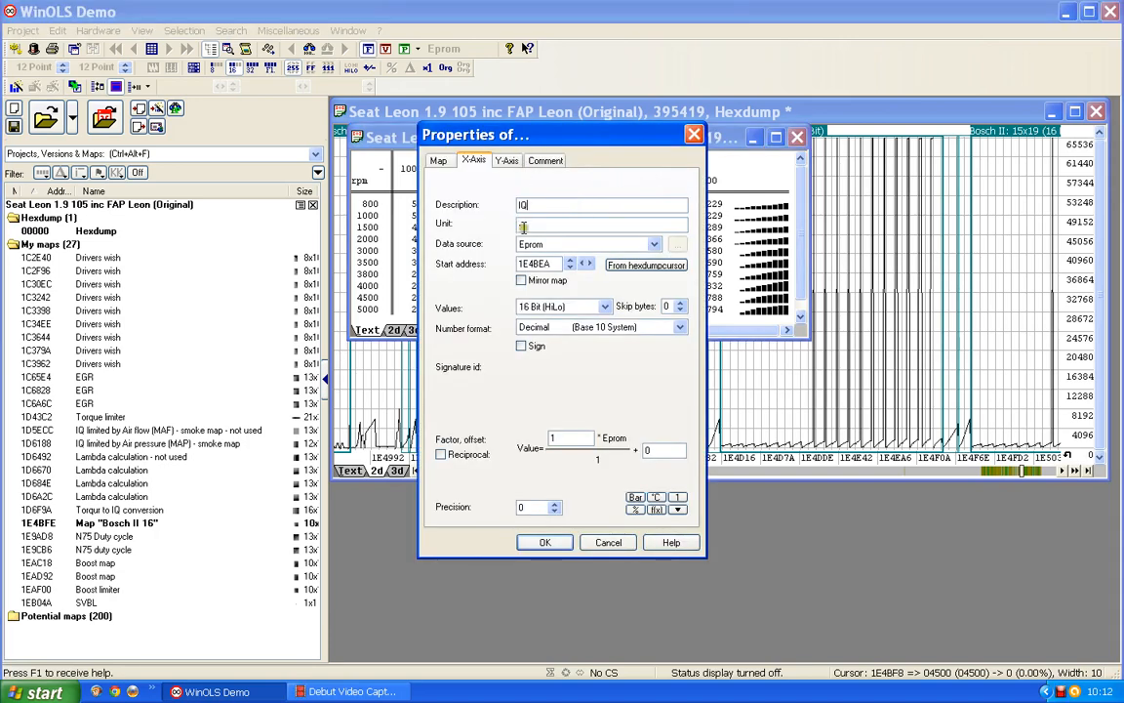
click(630, 222)
text(mg/stroke)
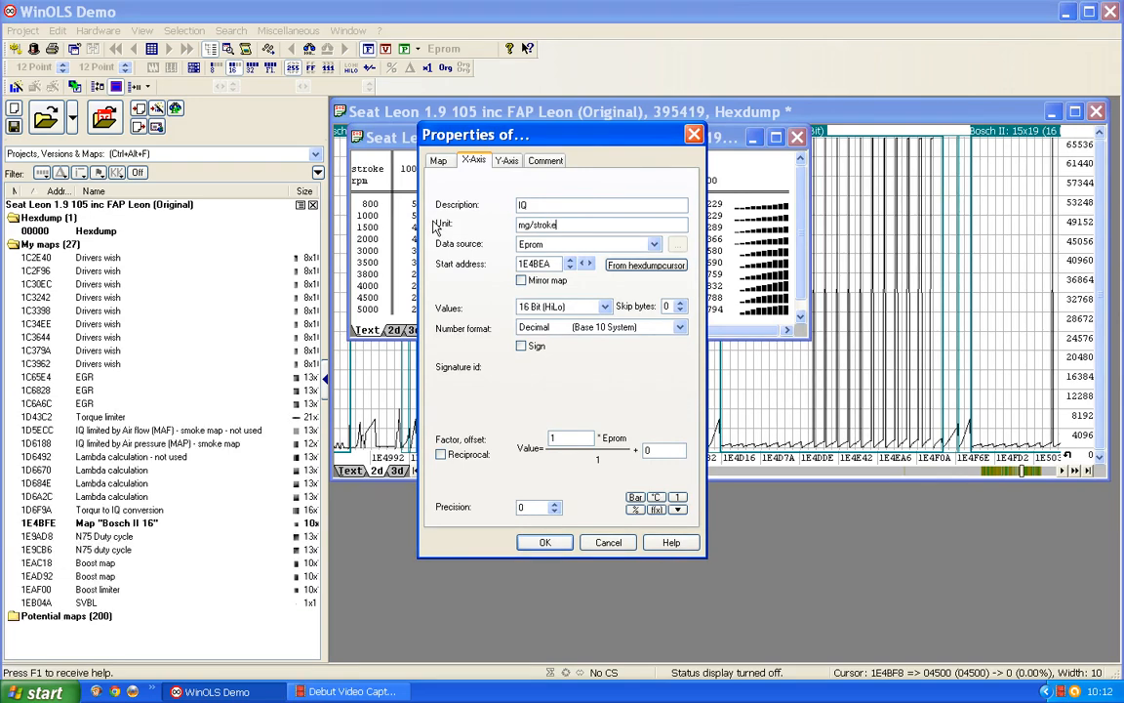
double_click(568, 437)
text(0.01)
click(555, 508)
click(544, 541)
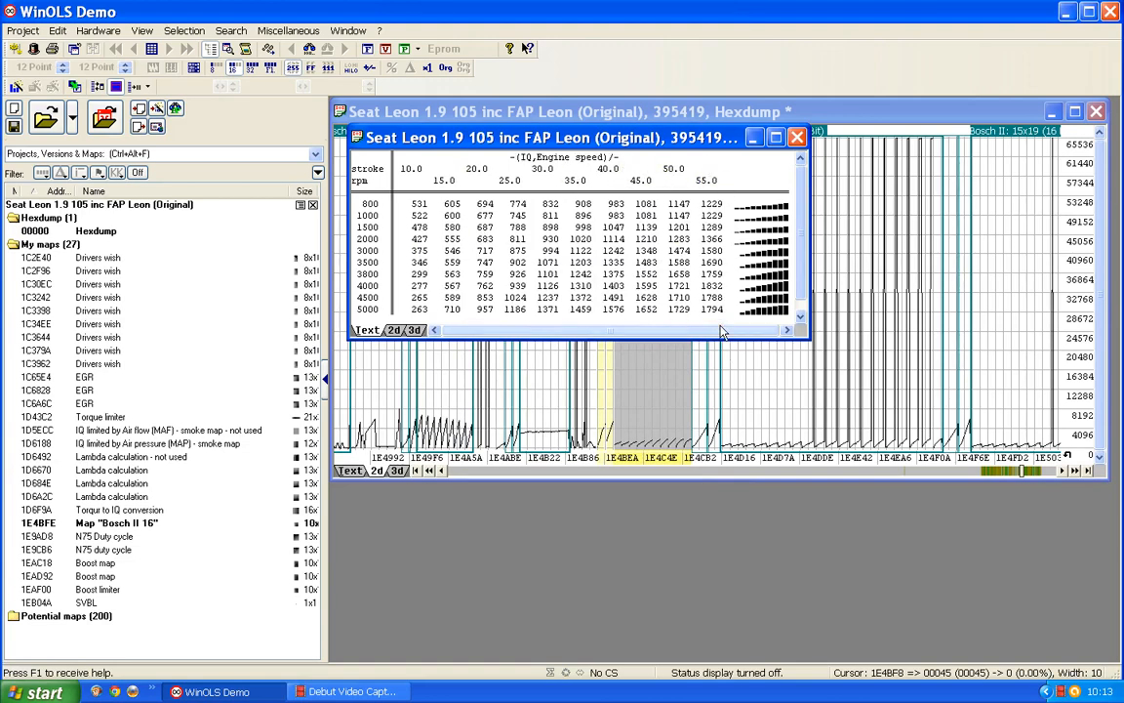
Name the 10x10 map Duration 0 and set its description to Crankshaft angle.
double_click(569, 253)
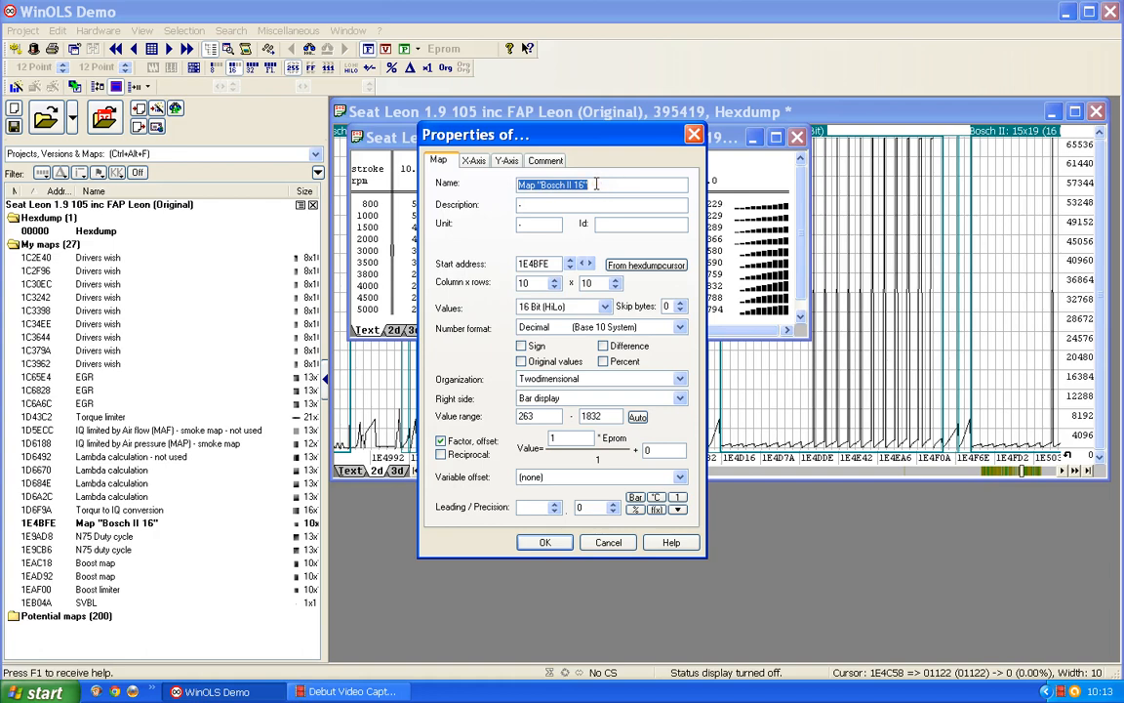
text(Duration 0)
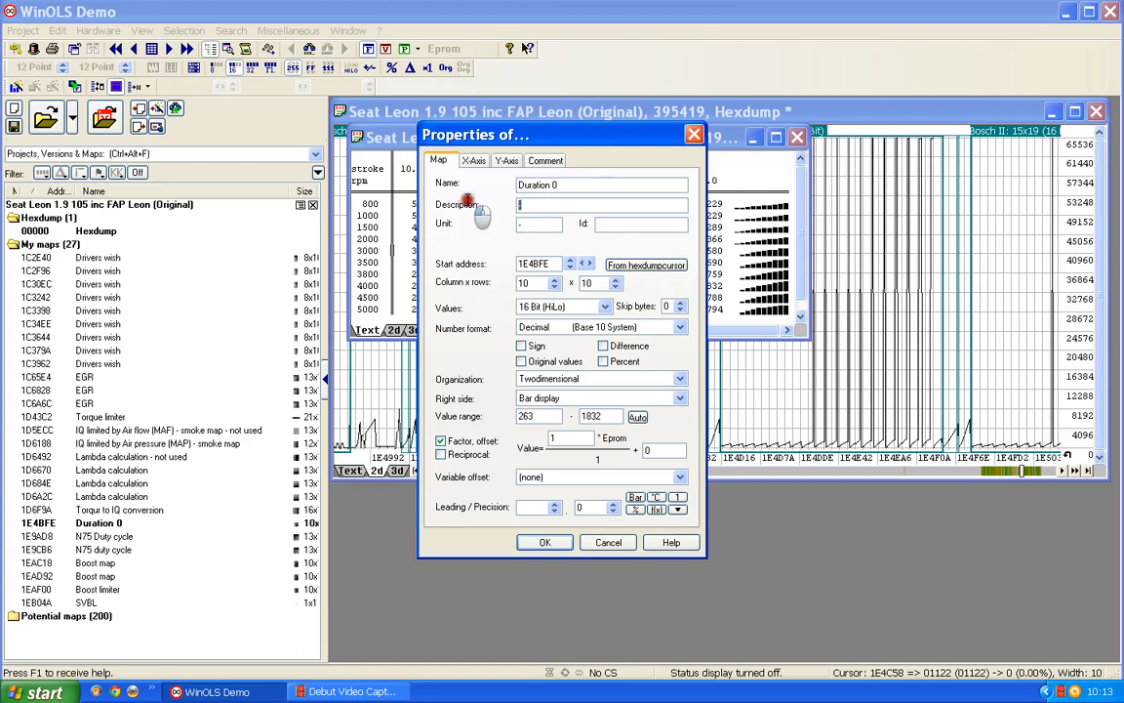
key(Tab)
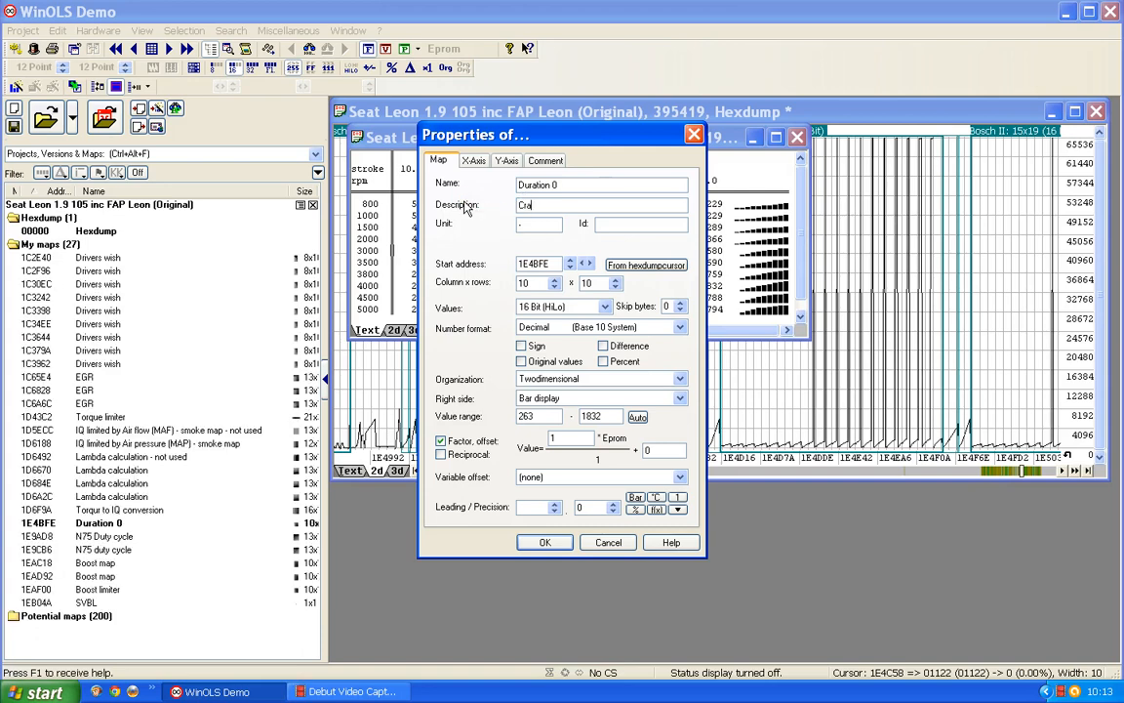
text(Crankshaft angle)
Set the Duration 0 map's value factor to 0.023427 and its precision to 2, and apply the properties.
double_click(560, 437)
text(0.0)
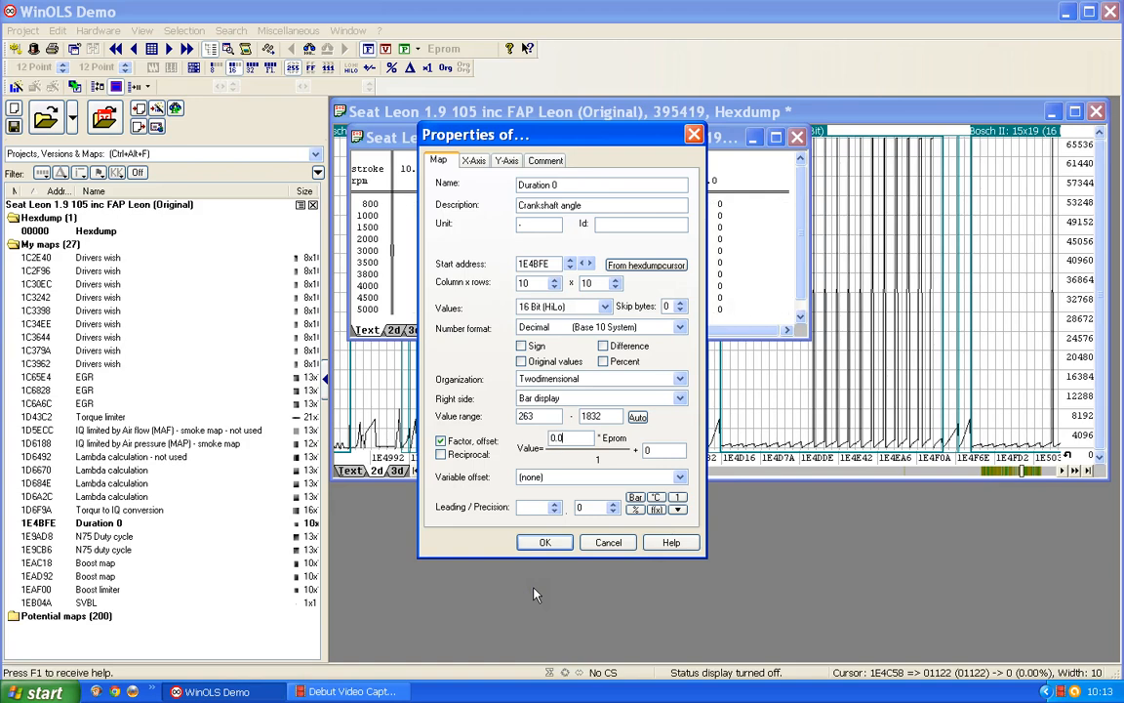
text(23427)
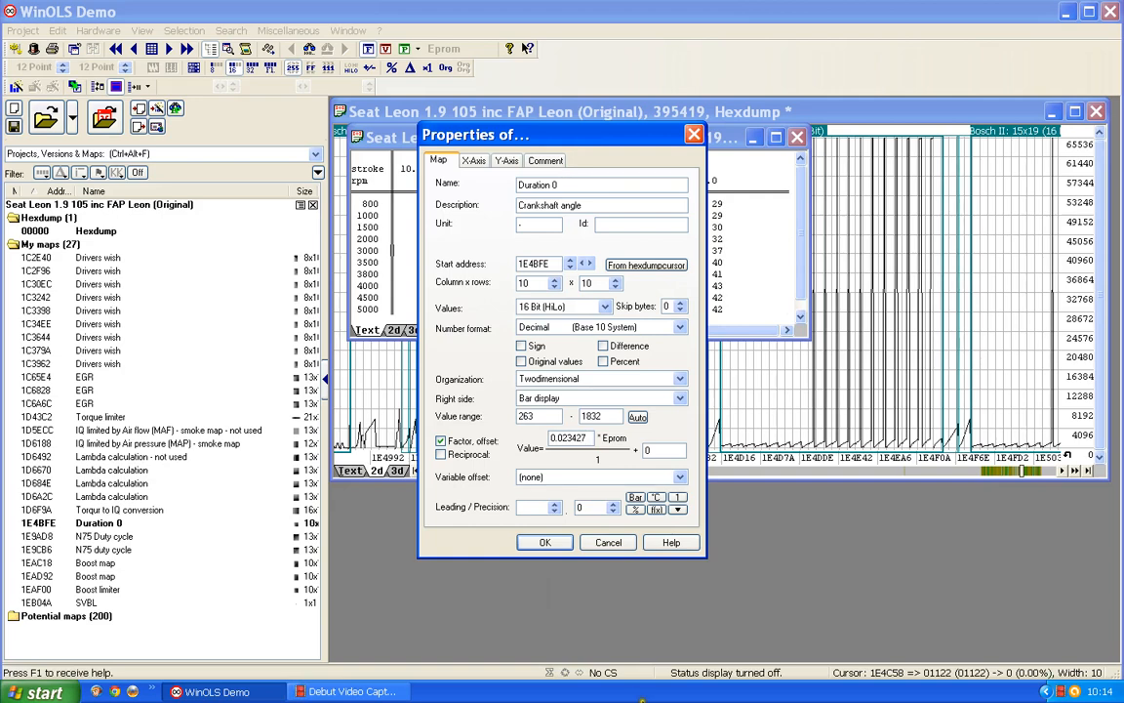
click(613, 503)
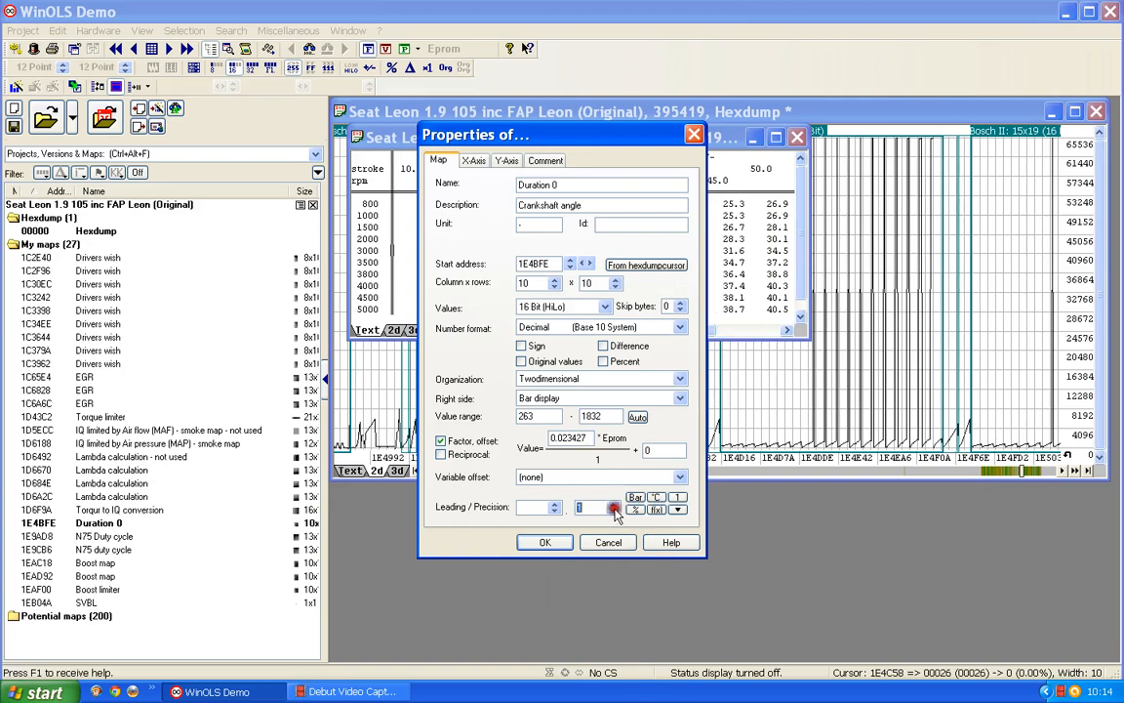
click(613, 505)
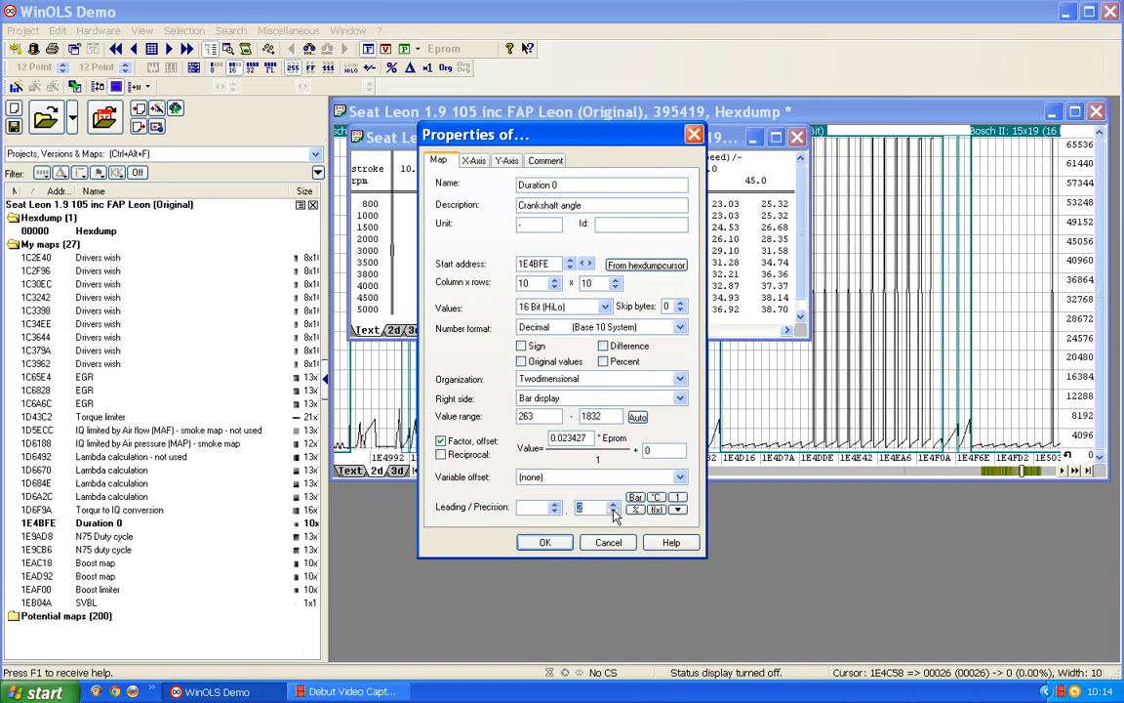
click(543, 544)
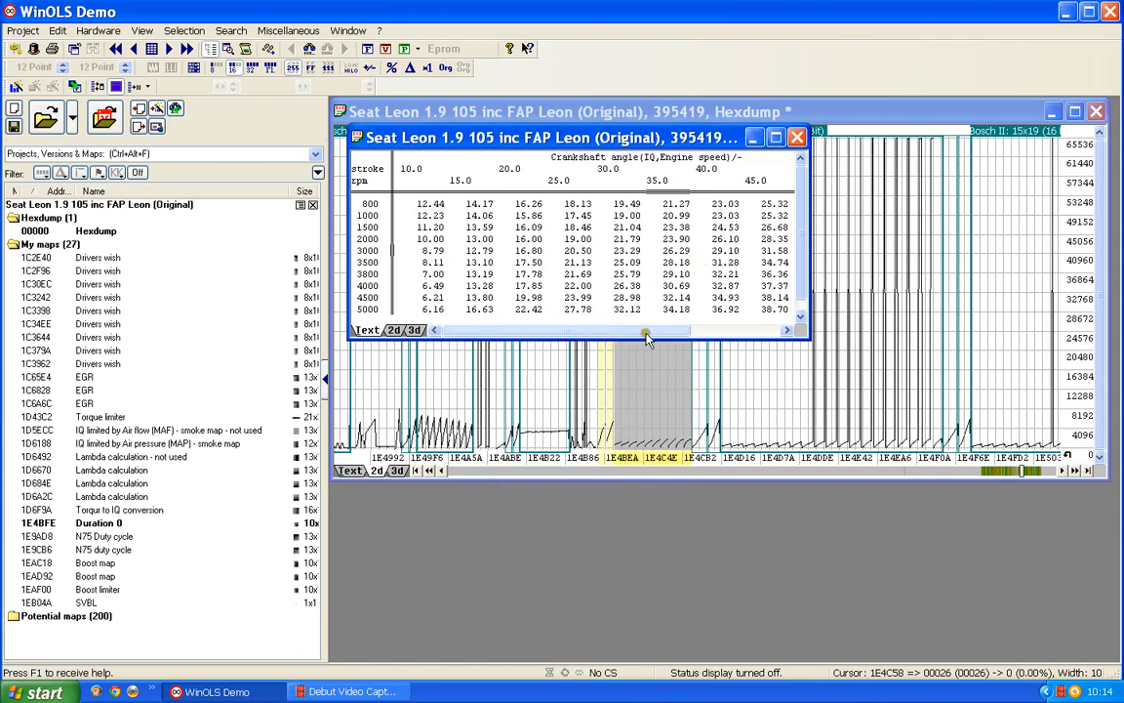
Close the Duration 0 map and create a map from the first Bosch II 15x19 potential map after it.
drag(646, 337, 583, 330)
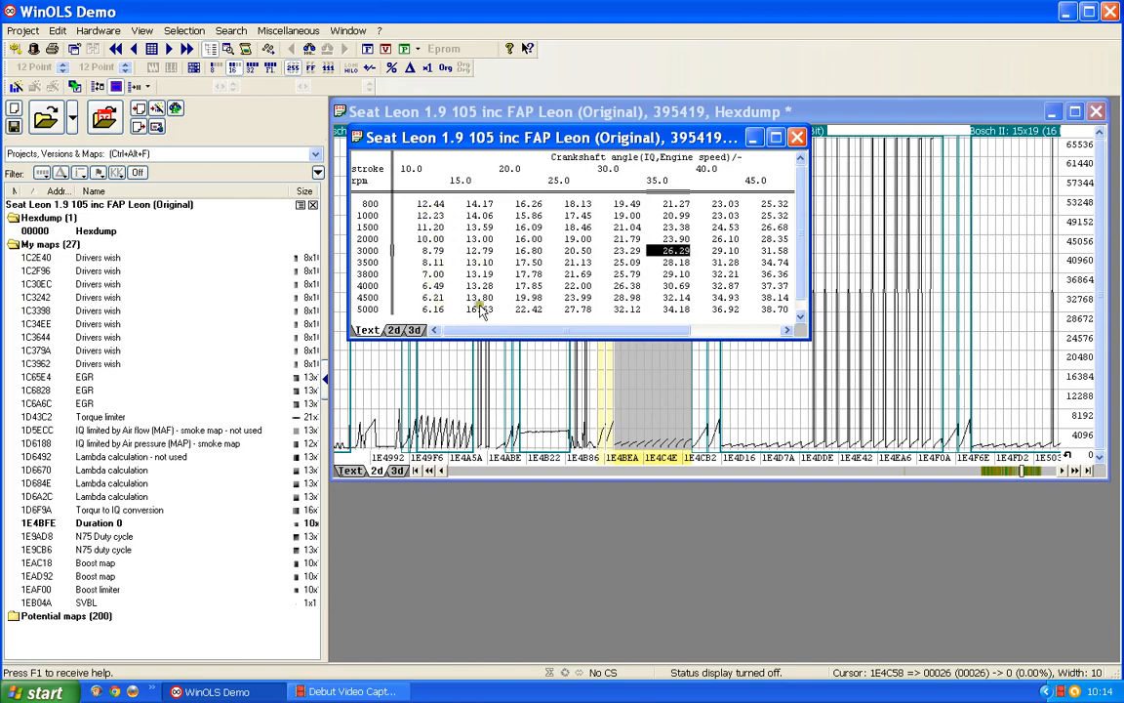
drag(494, 329, 628, 330)
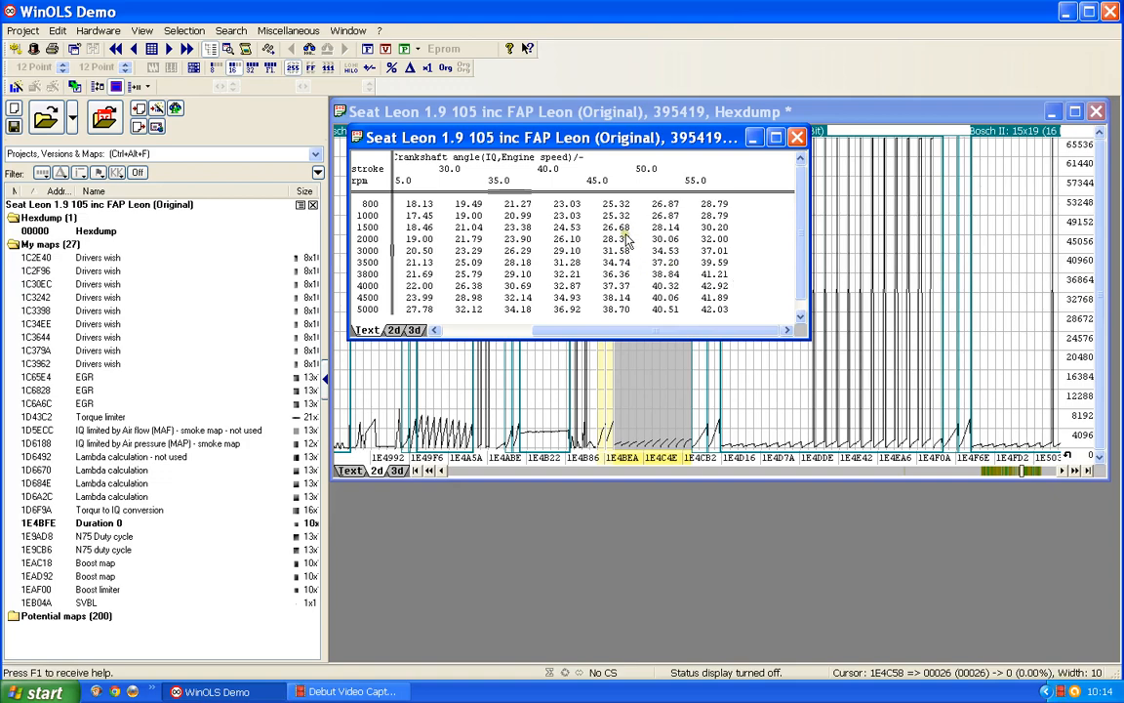
click(797, 137)
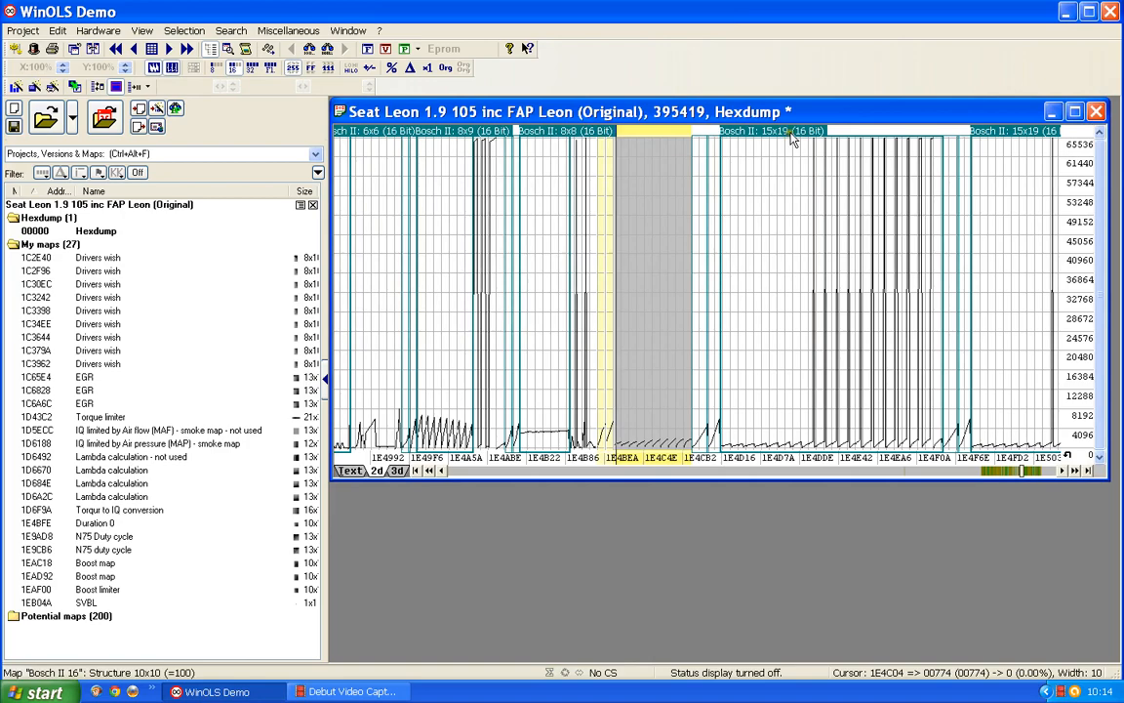
double_click(794, 139)
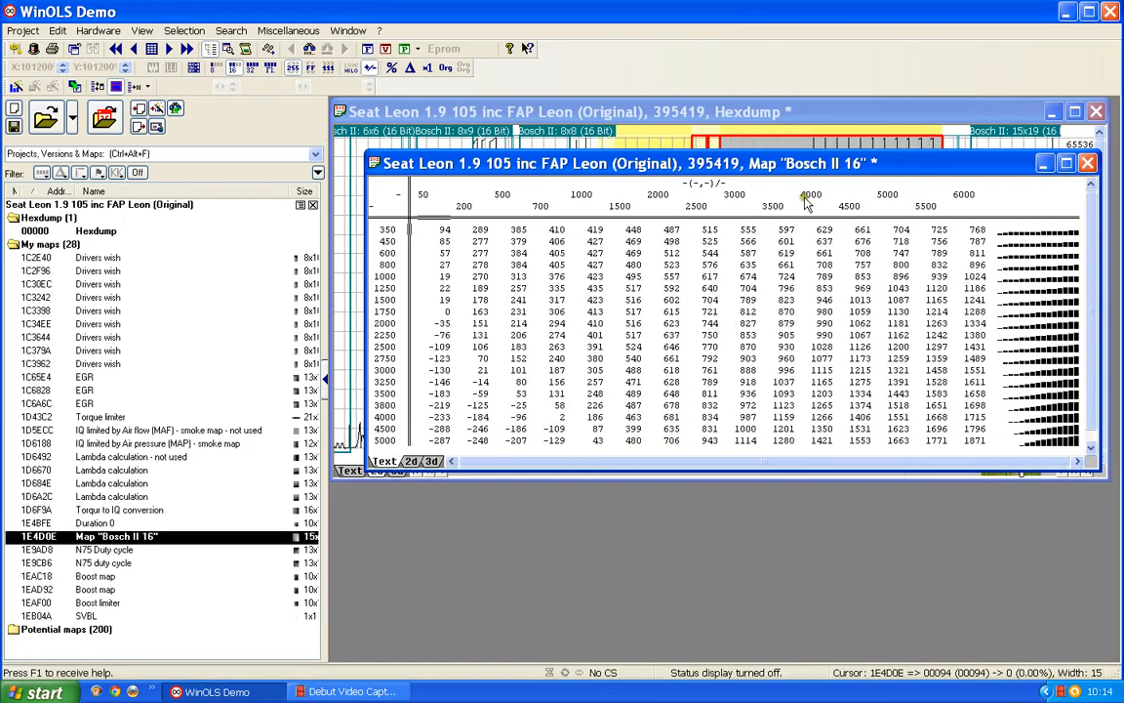
Set the new 15x19 map's X-axis description to IQ, unit to mg/stroke, factor to 0.01 and precision to 1.
double_click(771, 202)
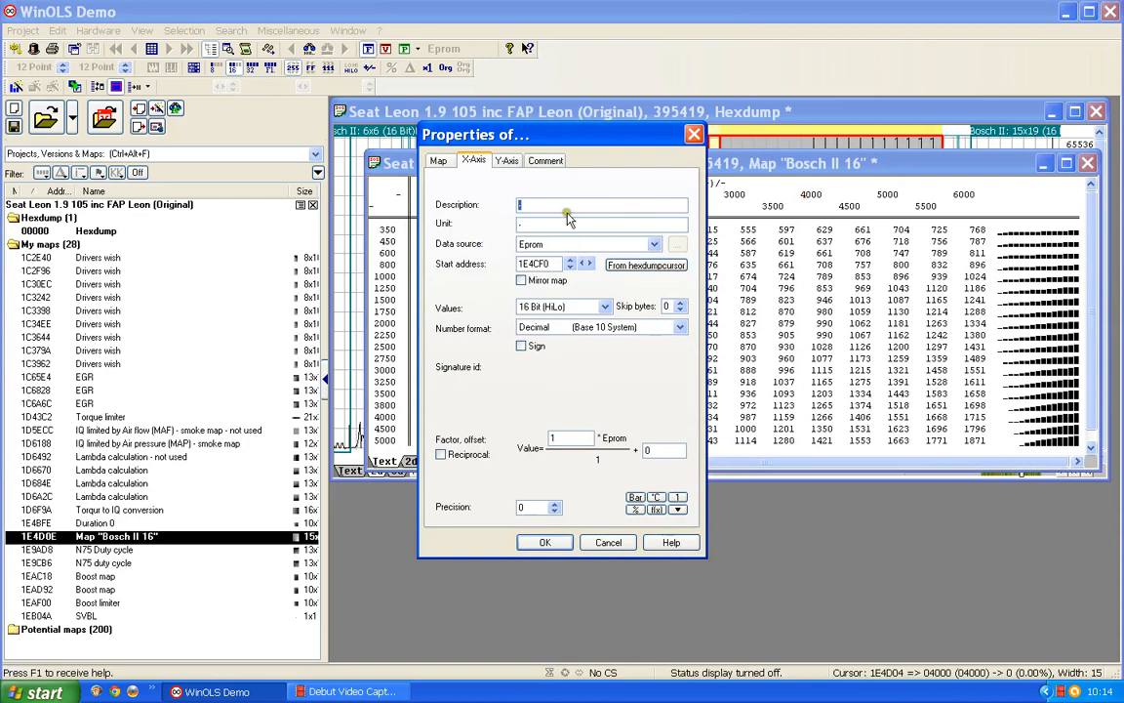
text(IQ)
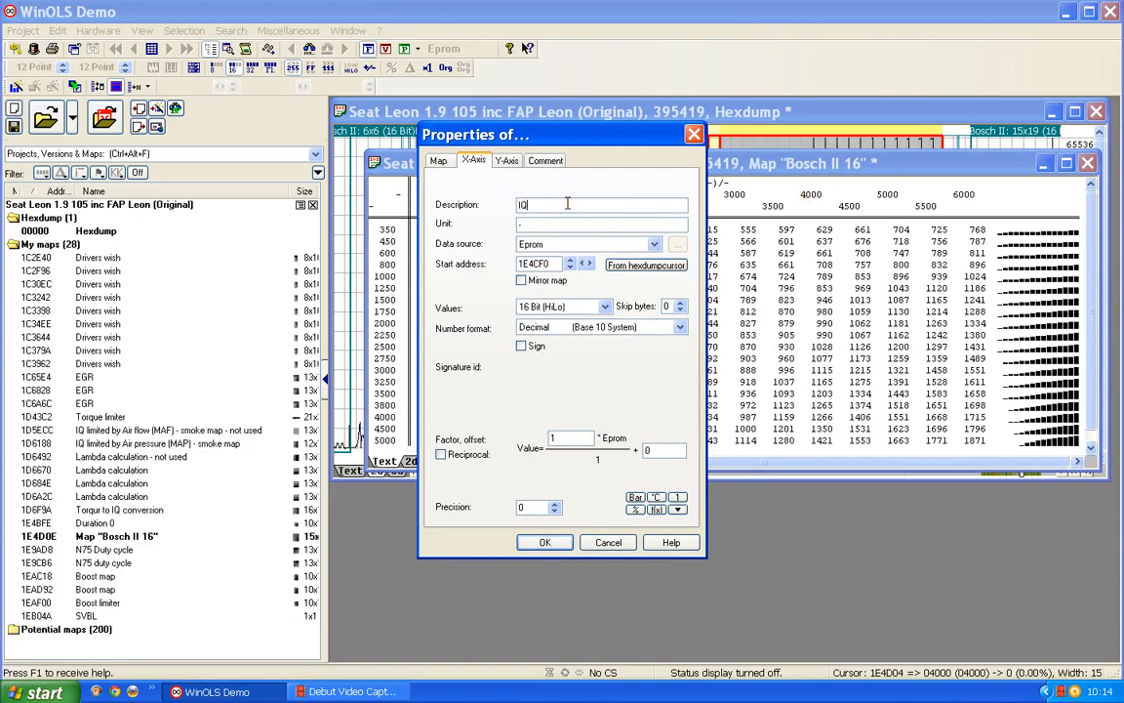
double_click(540, 225)
text(mg/stroke)
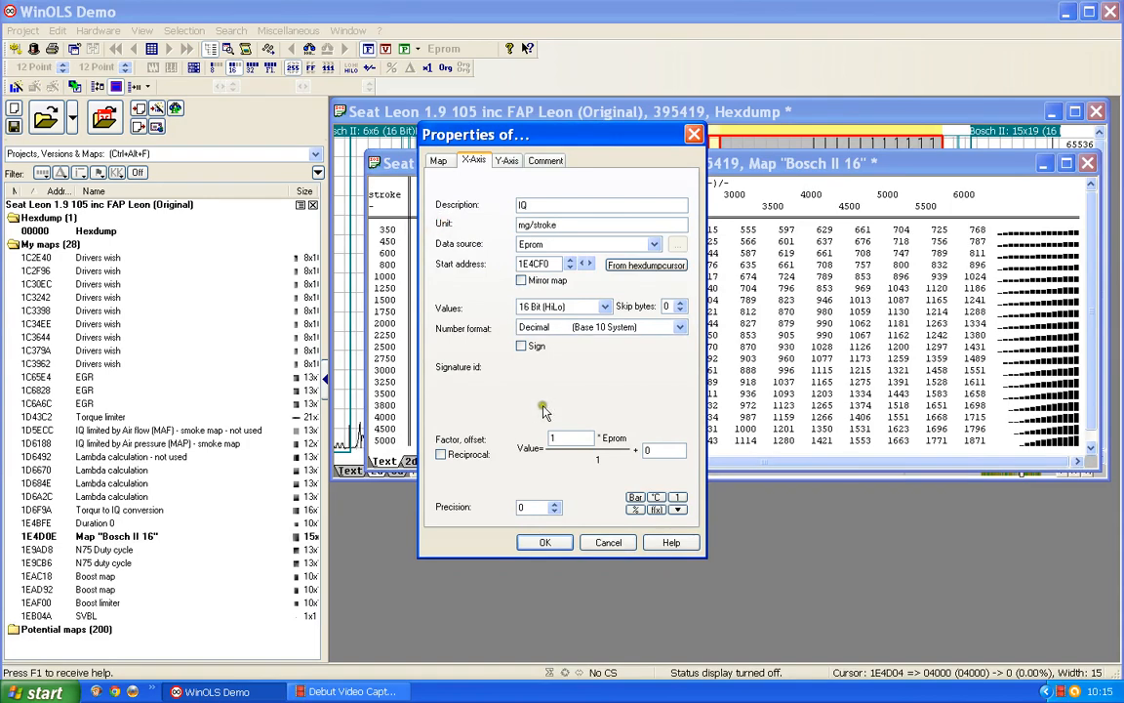
drag(566, 439, 449, 429)
text(0)
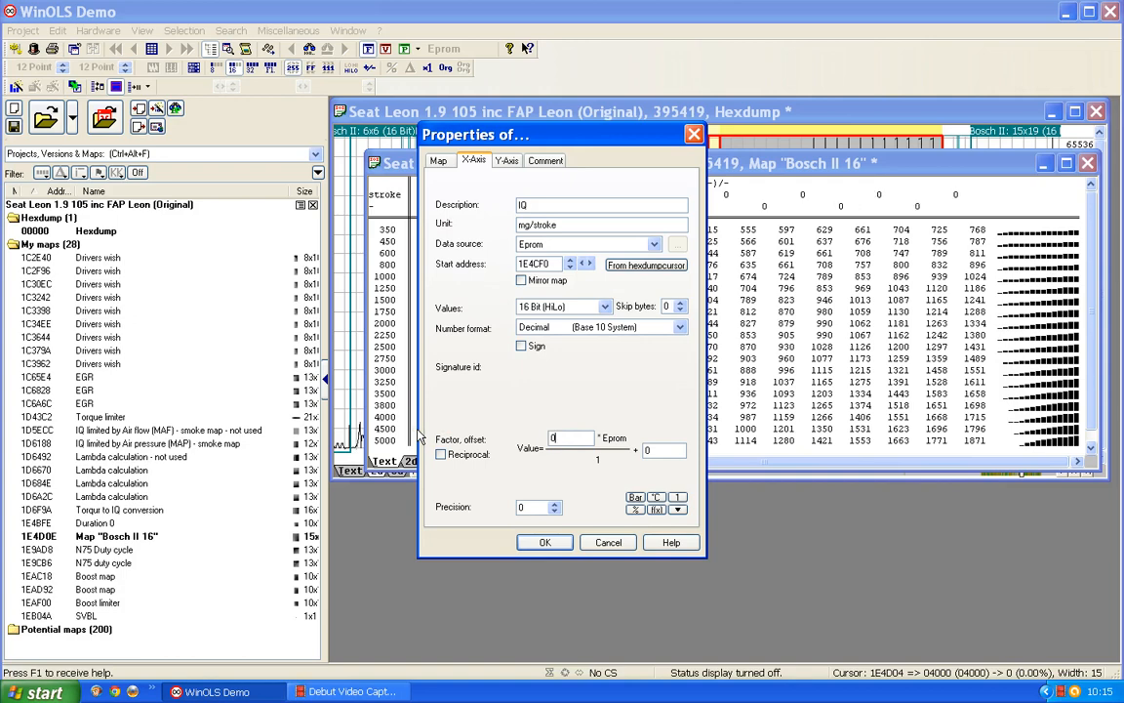
text(.01)
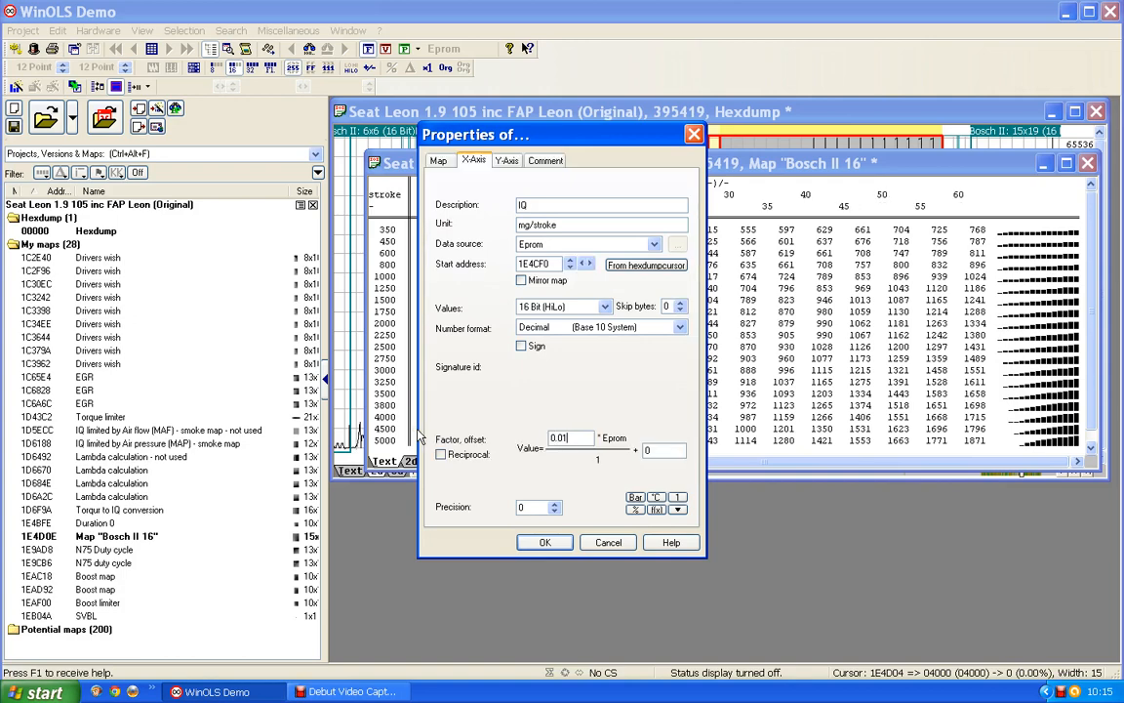
click(554, 505)
click(554, 506)
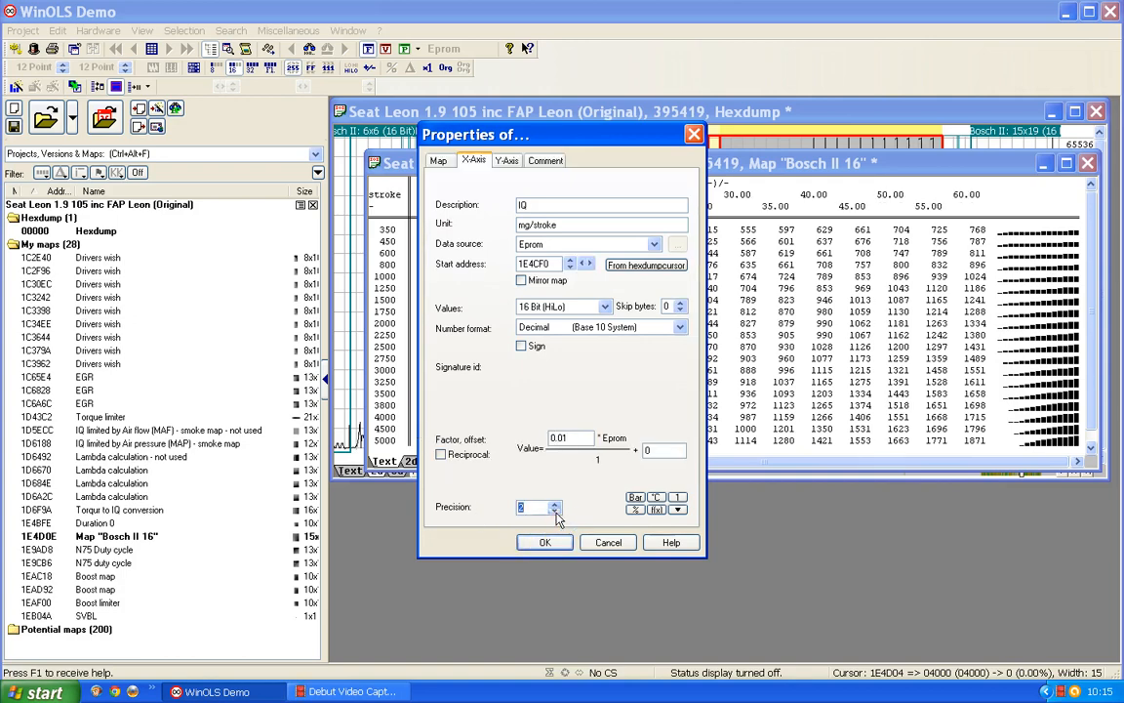
click(558, 509)
Set the 15x19 map's Y-axis description to Engine speed and unit to rpm, and apply the properties.
click(507, 162)
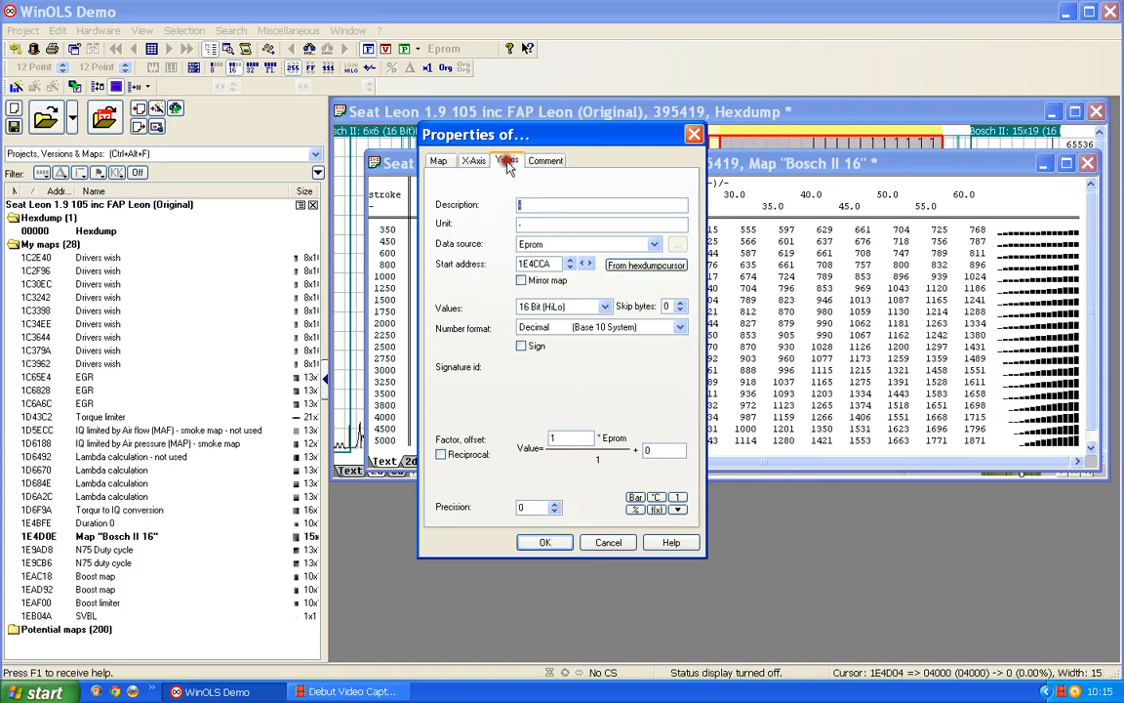
click(529, 205)
text(Engine speed)
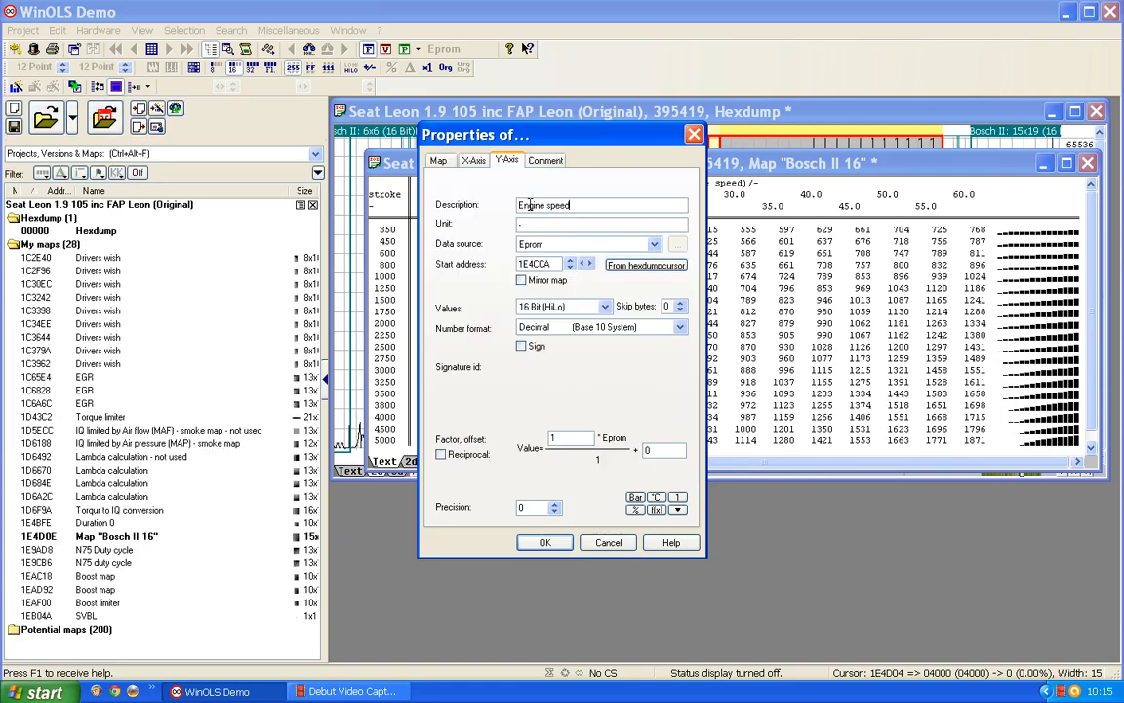
key(Tab)
text(rpm)
click(545, 542)
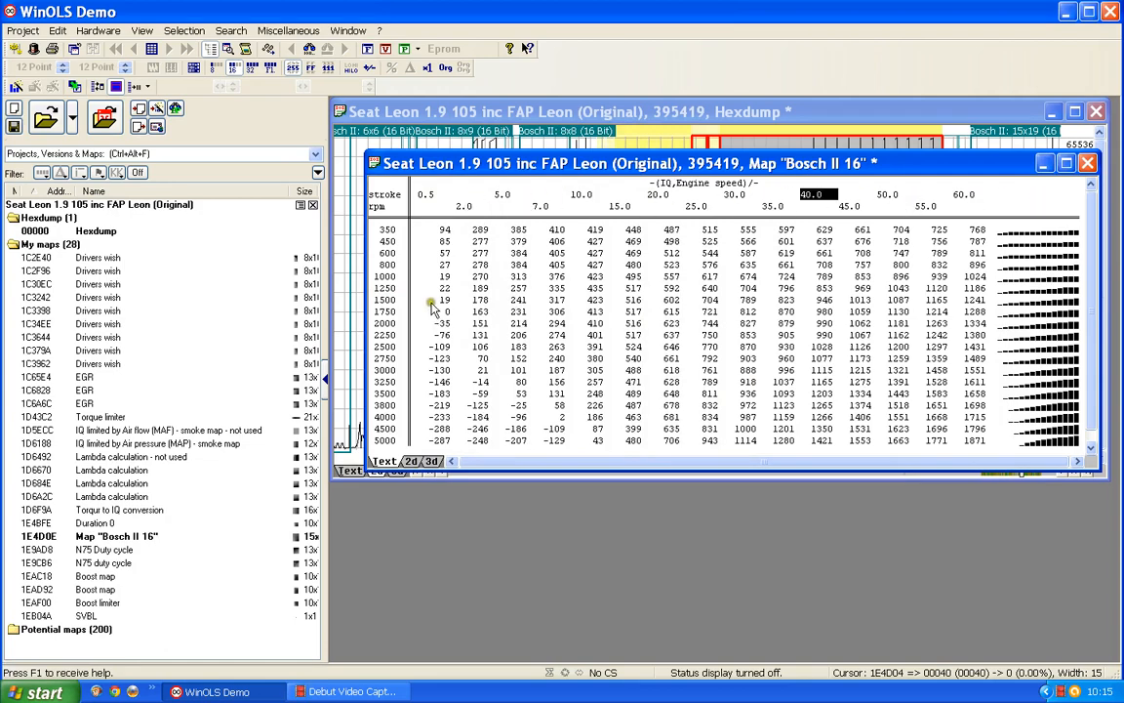
Name the 15x19 map Duration 1 and set its description to crankshaft angle.
click(631, 324)
double_click(633, 330)
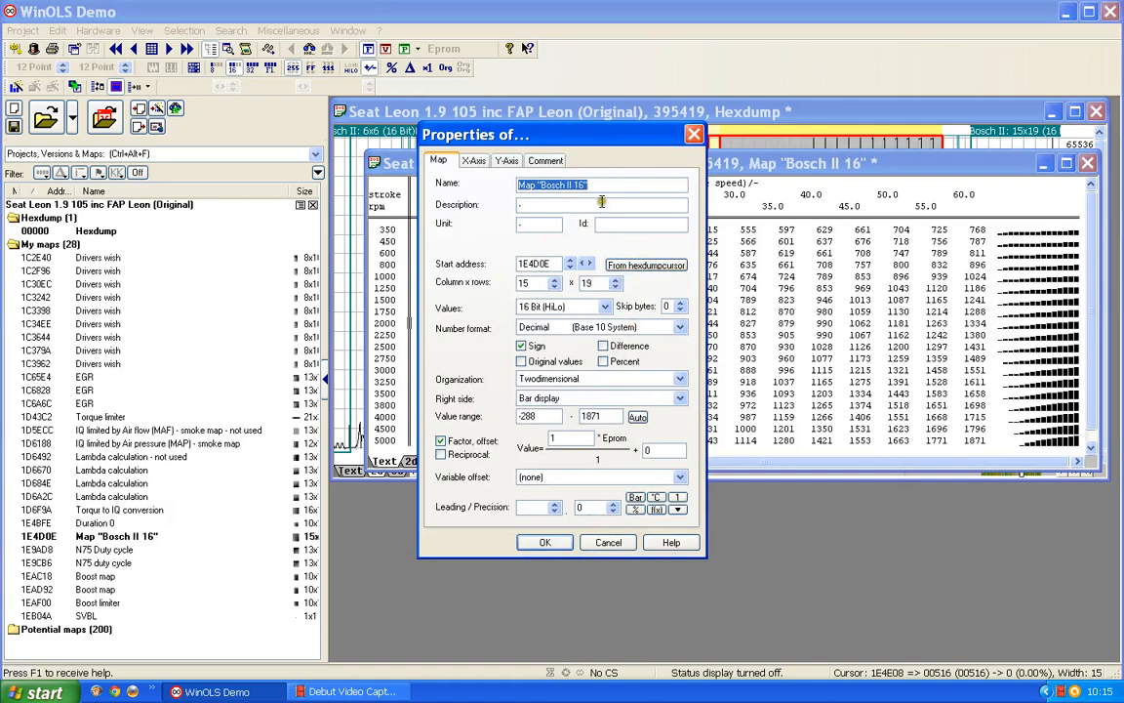
text(Dur)
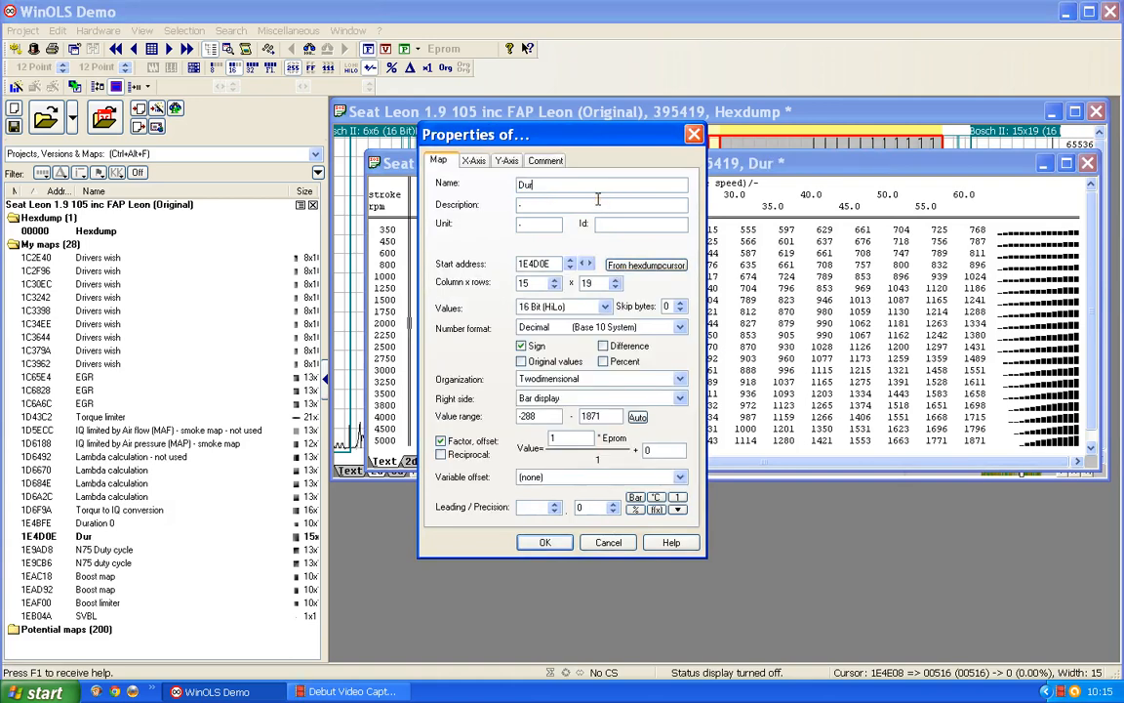
text(ation 1)
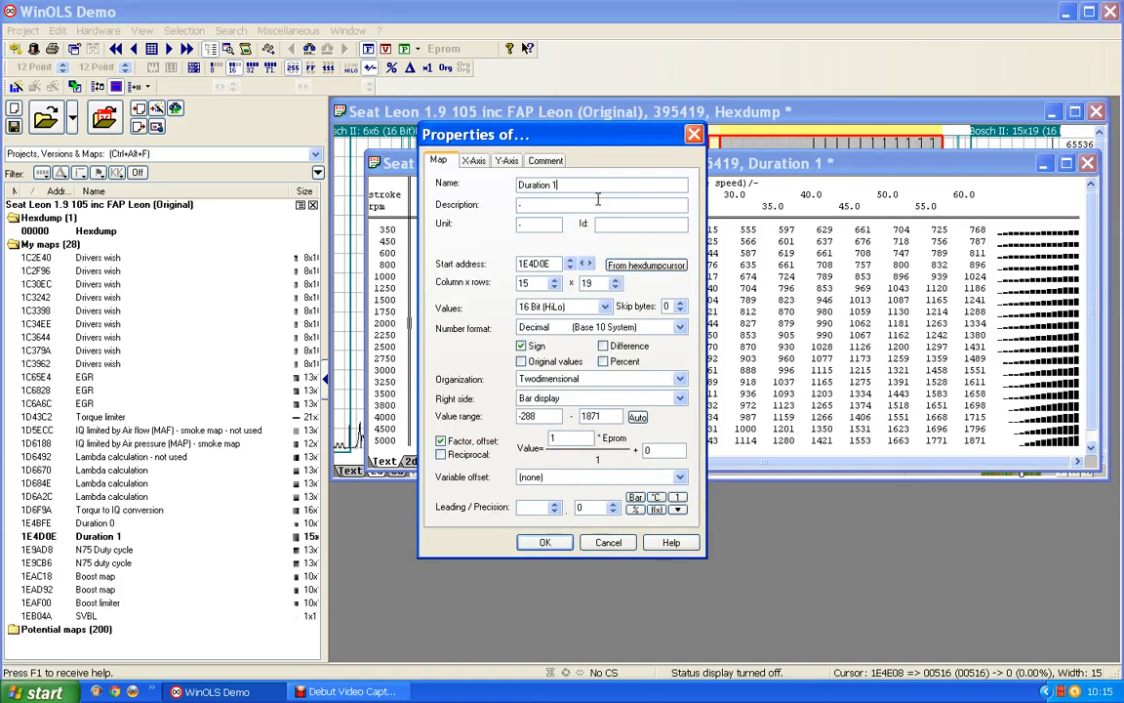
drag(533, 206, 406, 207)
text(crankshaft a)
text(ngle)
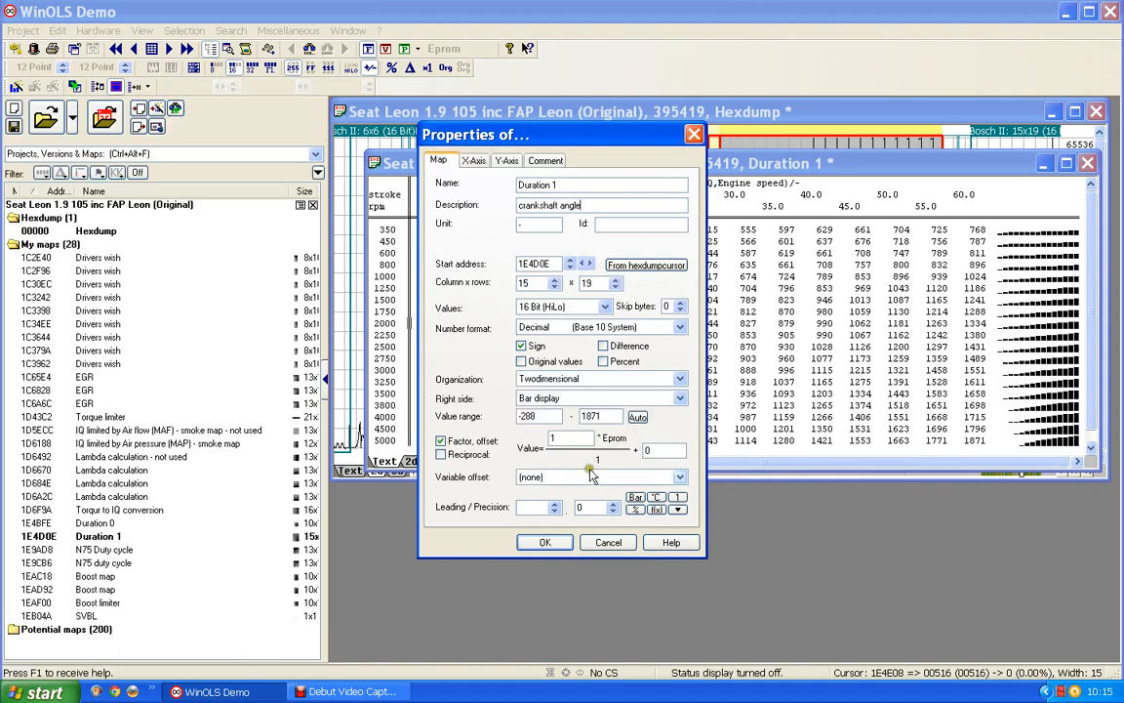
Set the Duration 1 map's value factor to 0.023437 and precision to 2, apply the properties and review the values at high IQ.
drag(571, 442, 491, 437)
text(0)
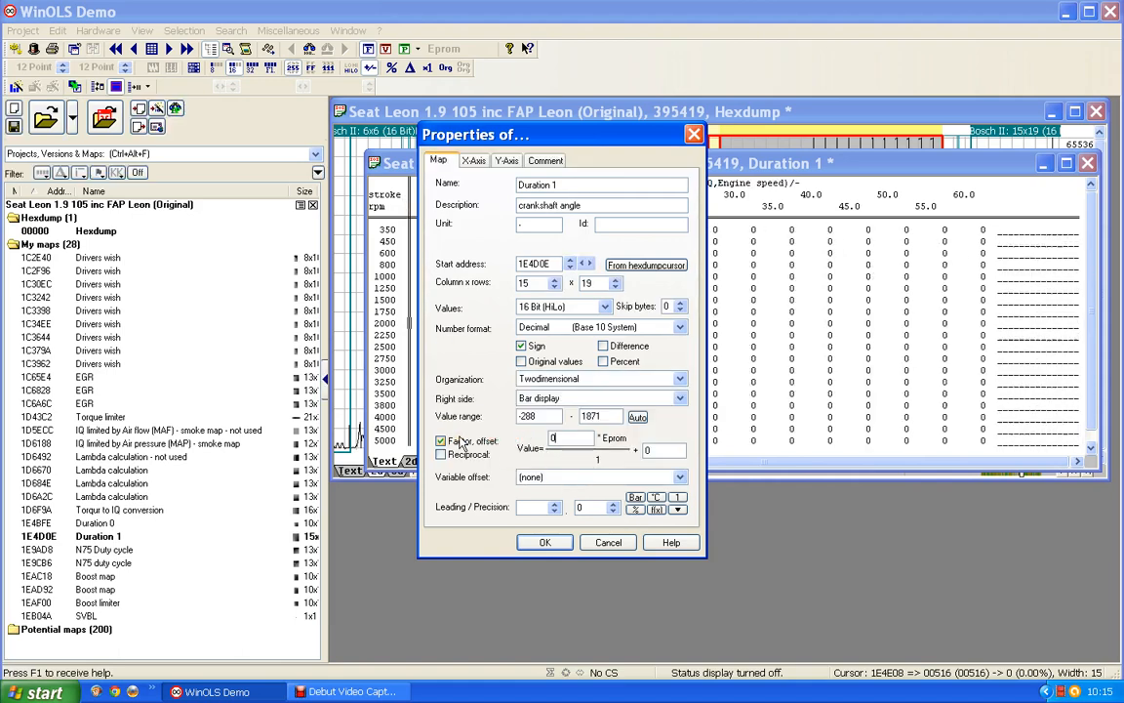
text(.023437)
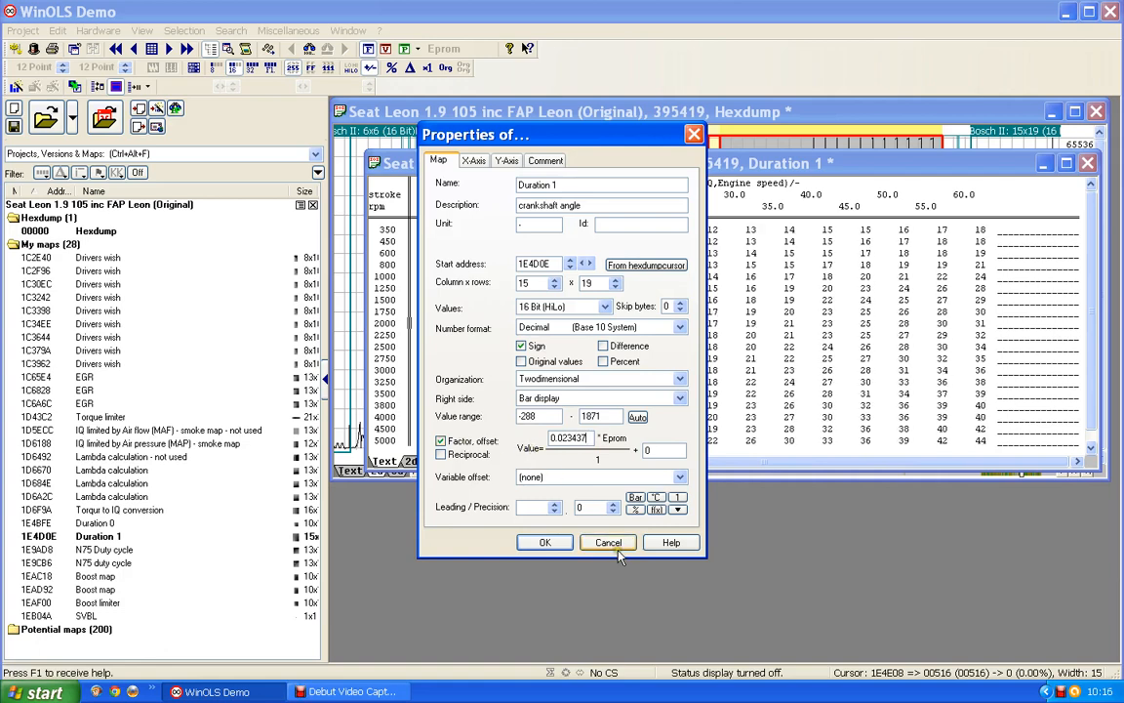
click(613, 510)
click(613, 509)
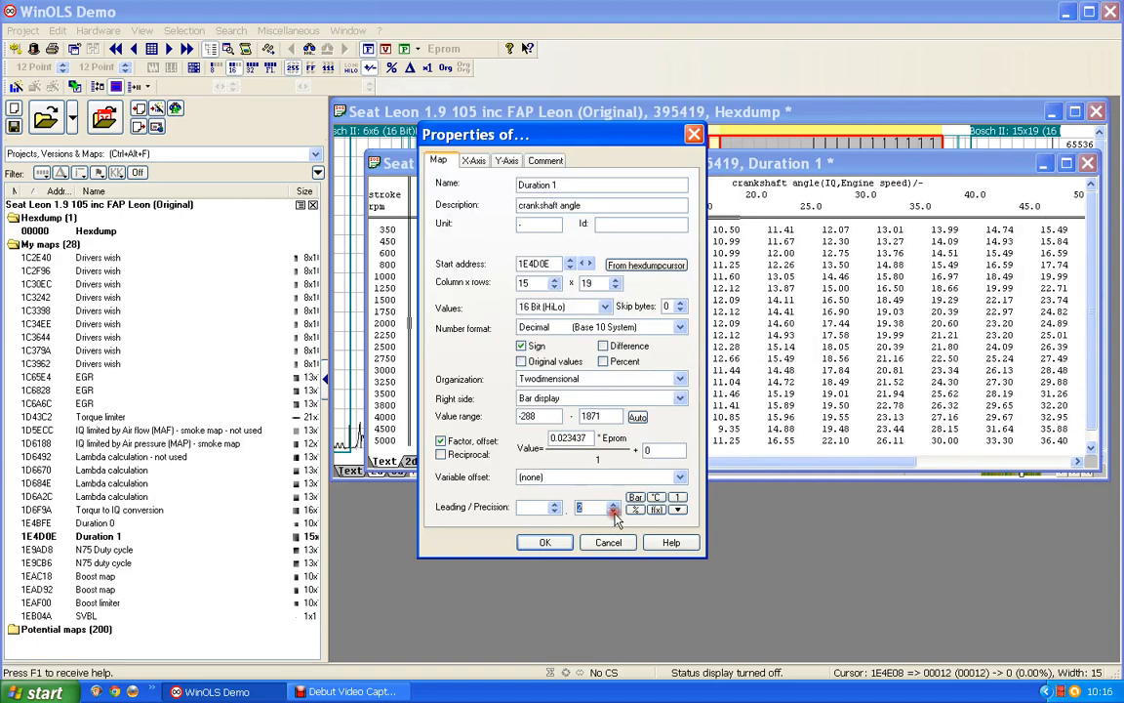
click(544, 542)
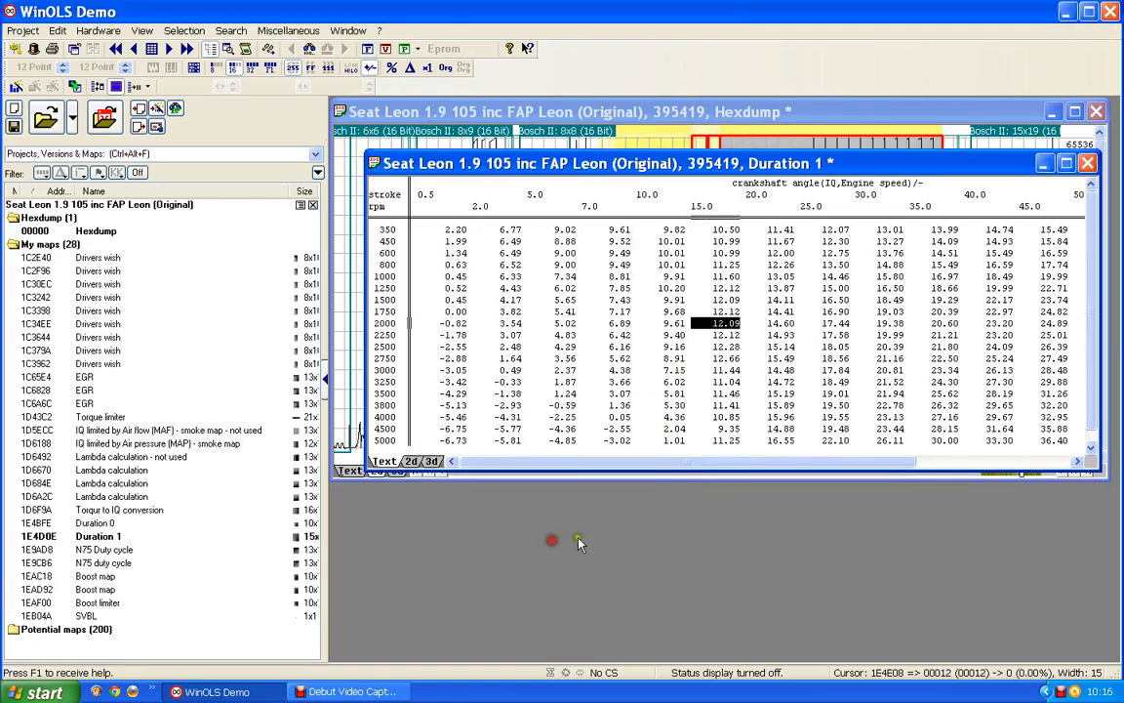
drag(818, 467, 976, 465)
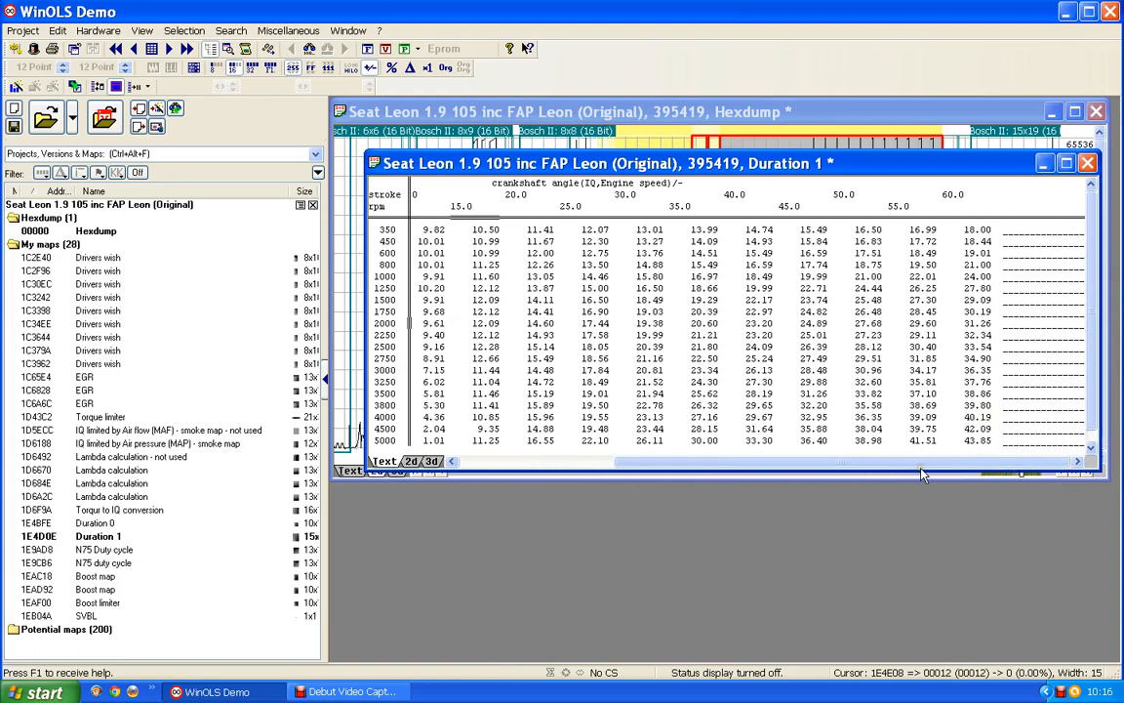
drag(917, 466, 951, 444)
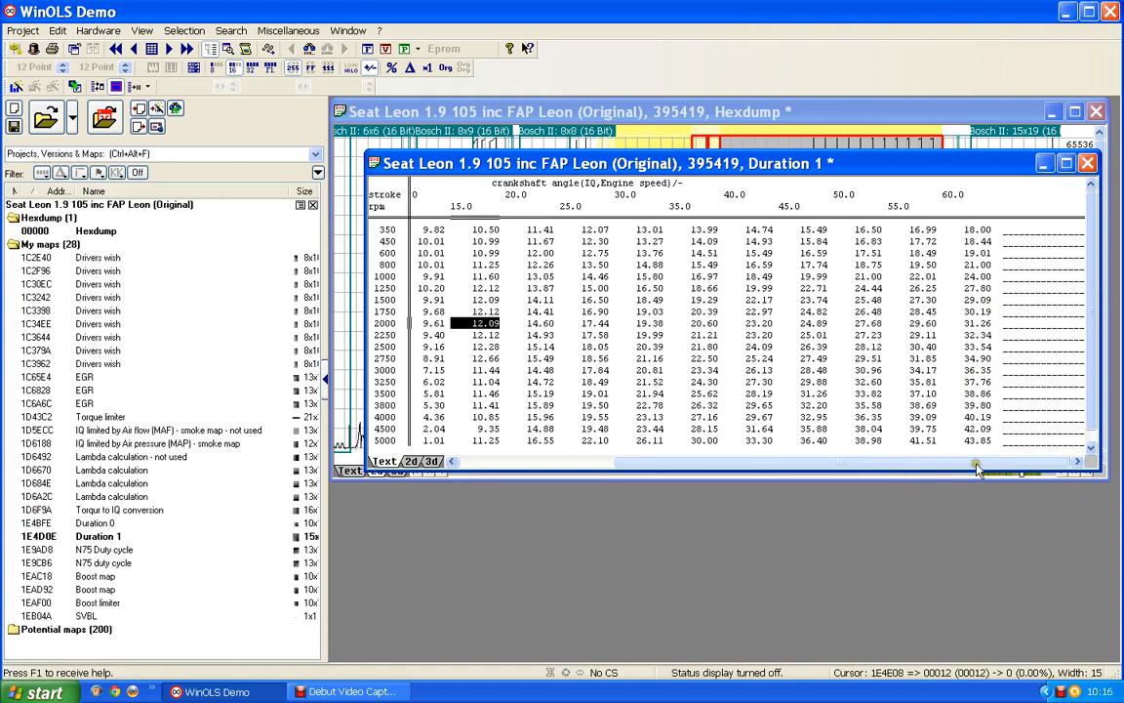
Close the Duration 1 map and open the Bosch II 15x19 potential map that follows it in the hexdump.
drag(978, 467, 785, 462)
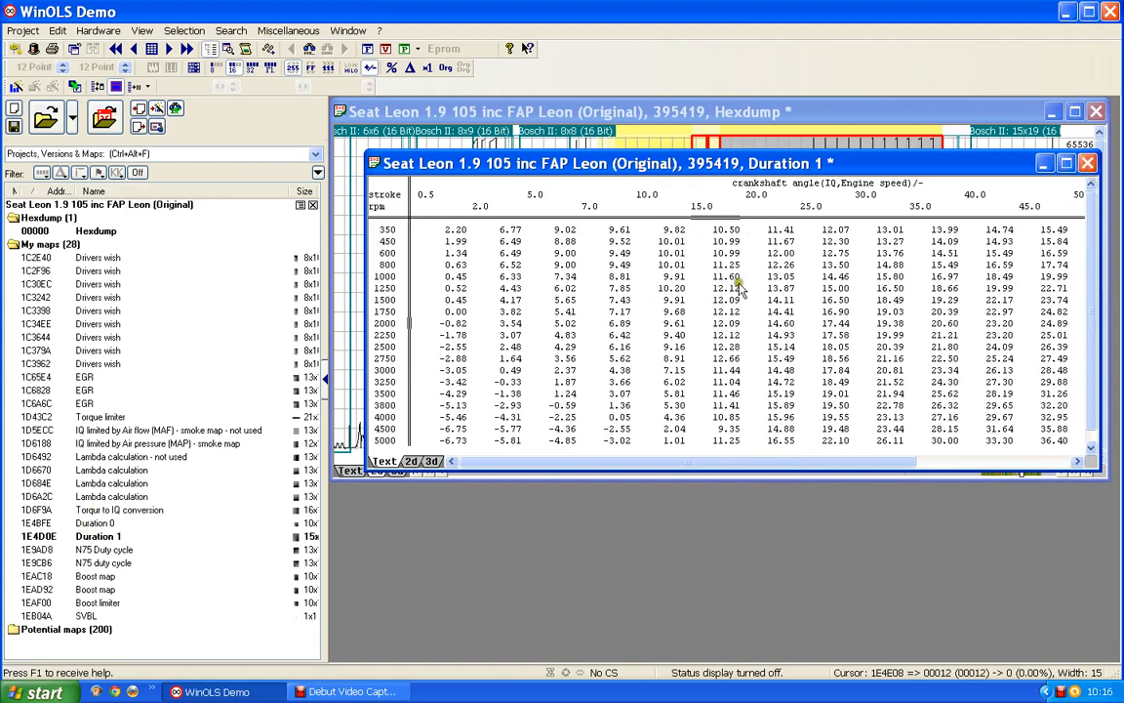
click(982, 146)
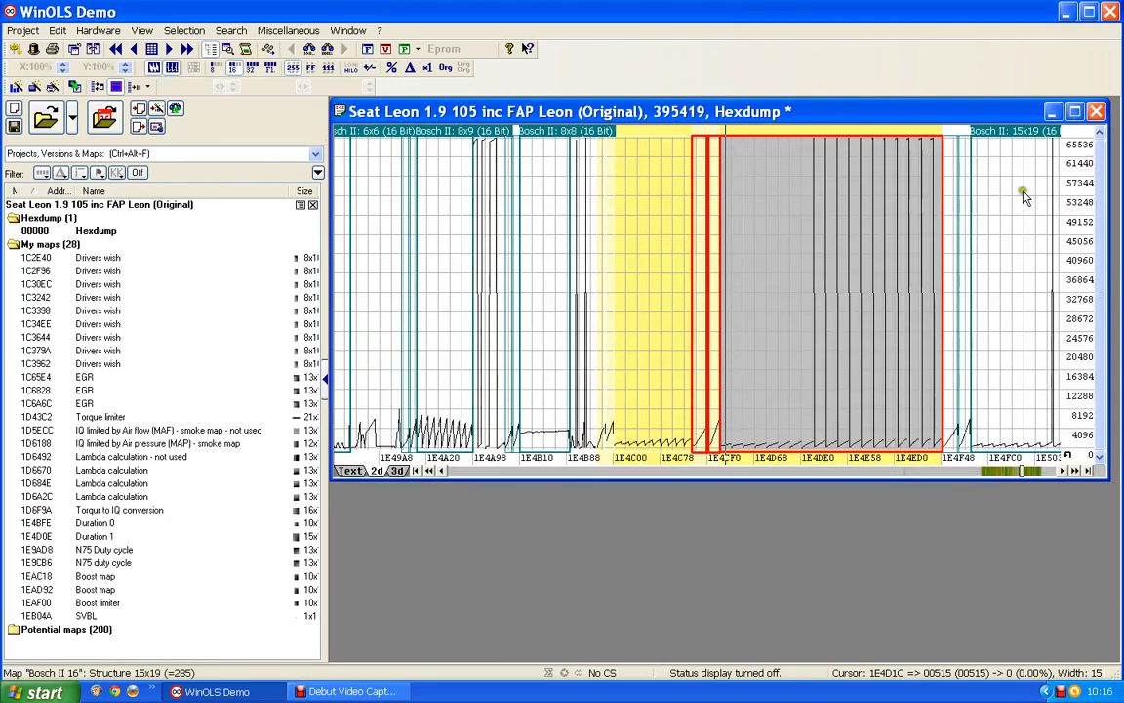
double_click(1000, 153)
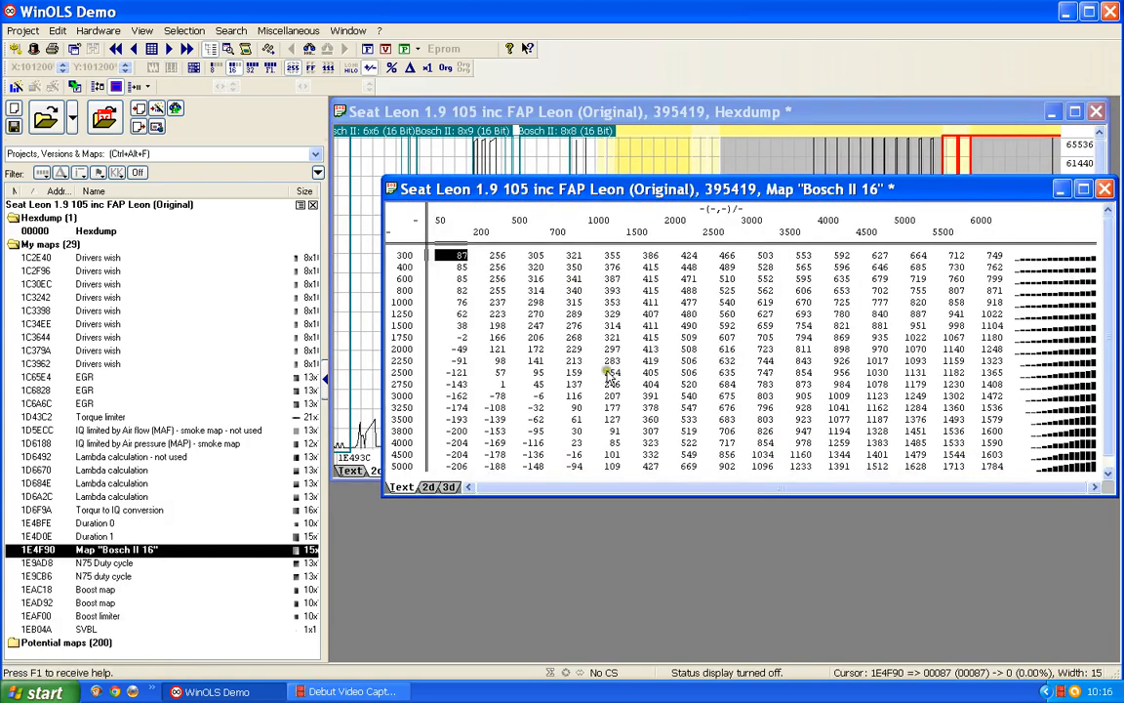
Set the newly opened 15x19 map's X-axis description to IQ, factor to 0.01 and precision to 1.
double_click(734, 233)
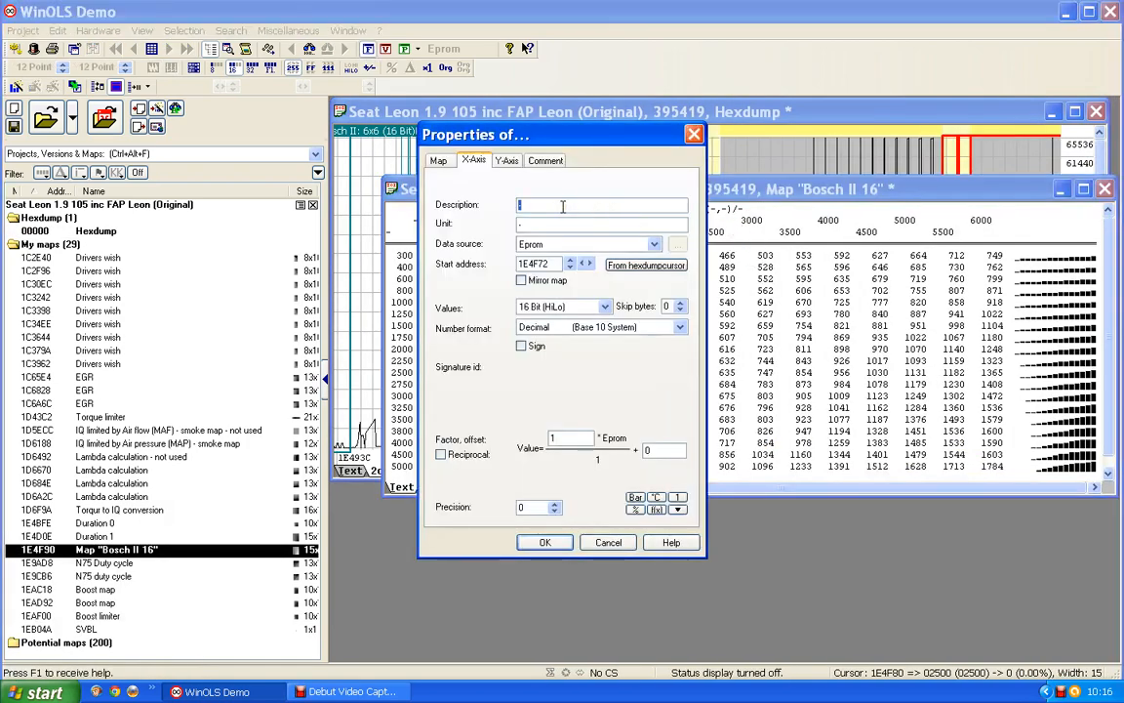
text(IQ)
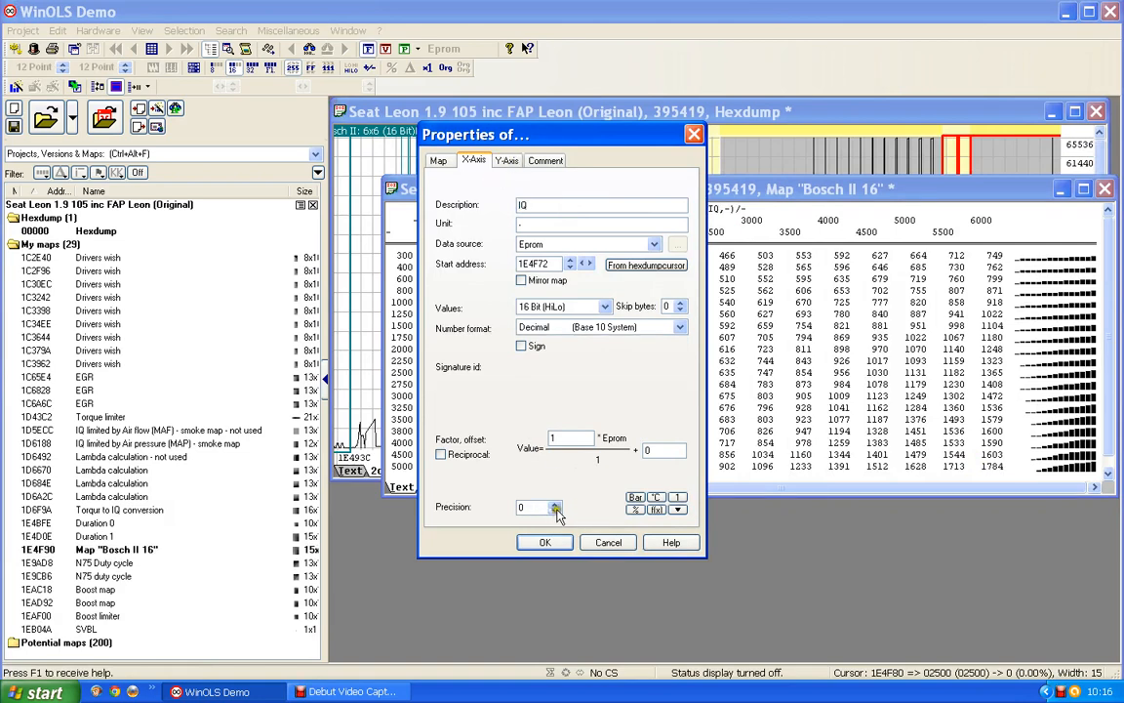
drag(559, 437, 495, 438)
text(0.)
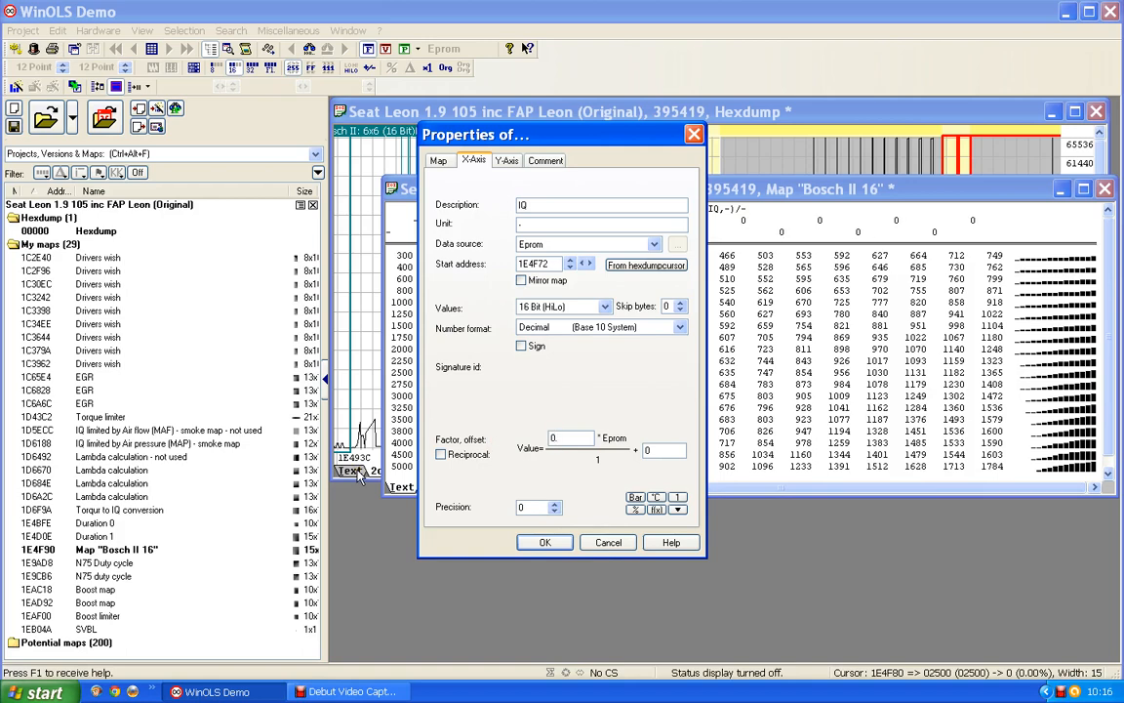
text(01)
click(555, 506)
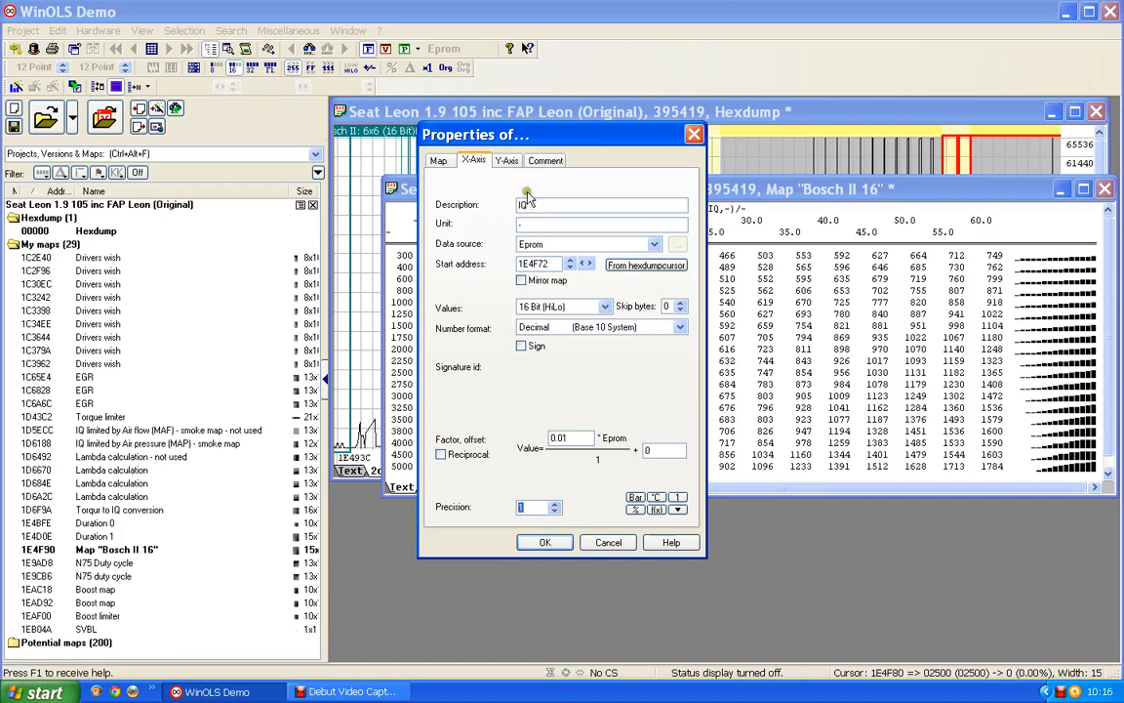
Set the same map's Y-axis description to Engine speed and its unit to rpm.
click(508, 161)
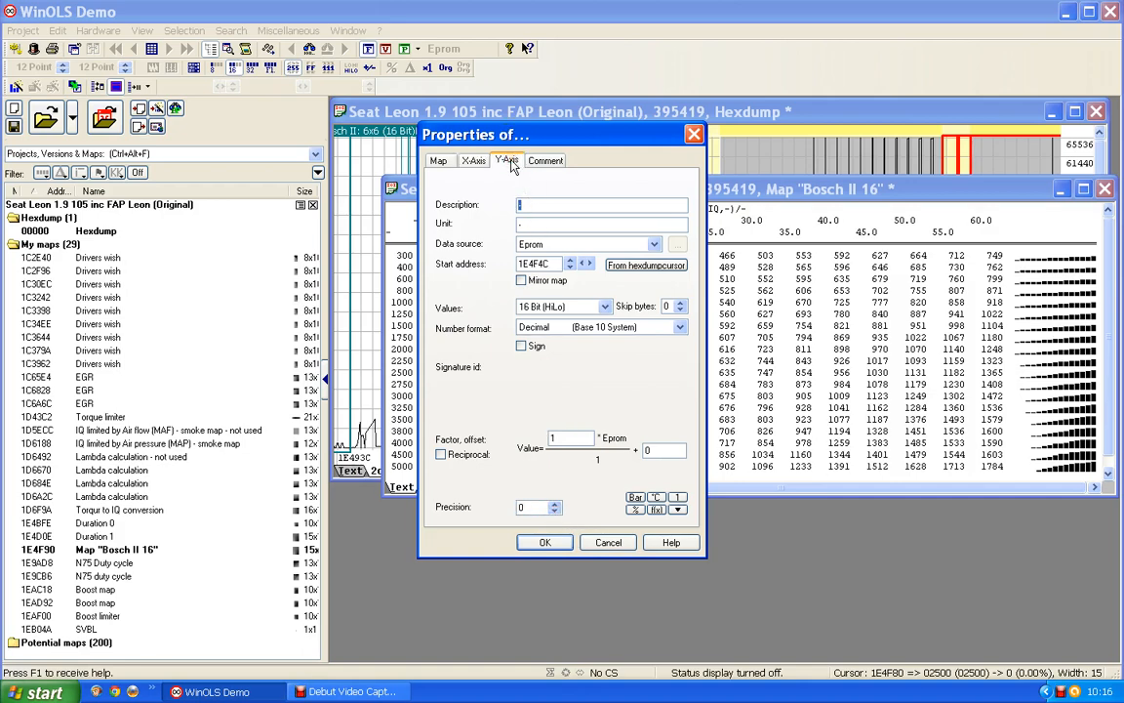
text(Engine speed)
key(Tab)
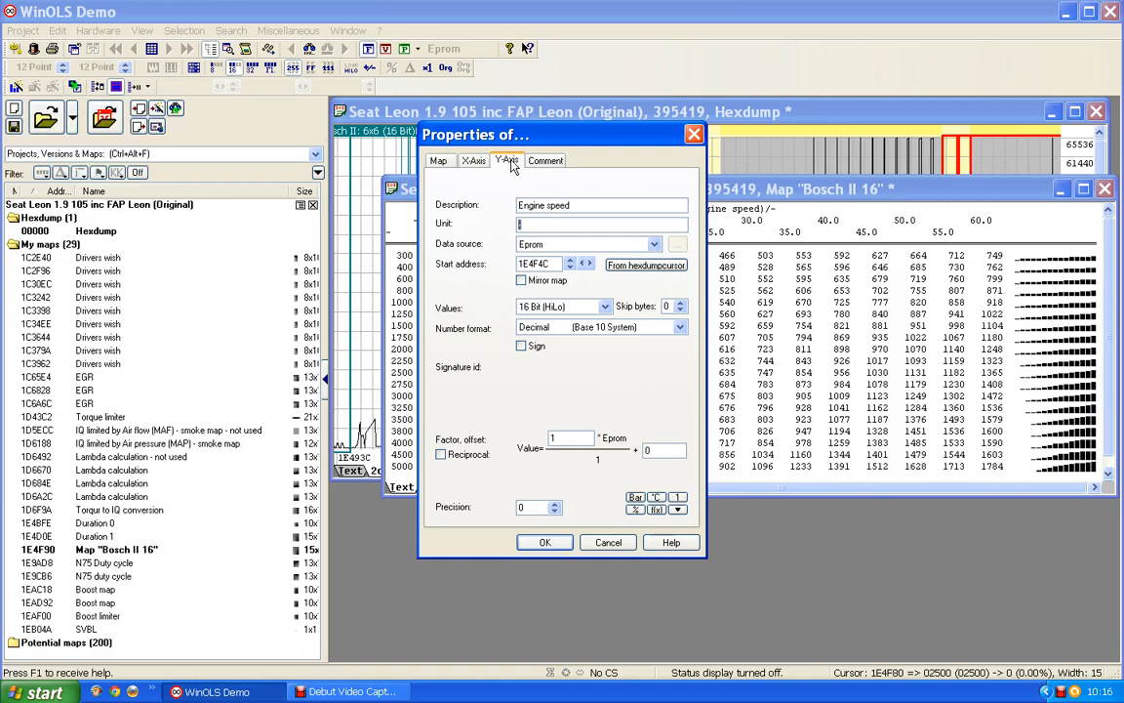
text(rpm)
Set the map's value factor to 0.023437 and its precision to 2.
click(438, 161)
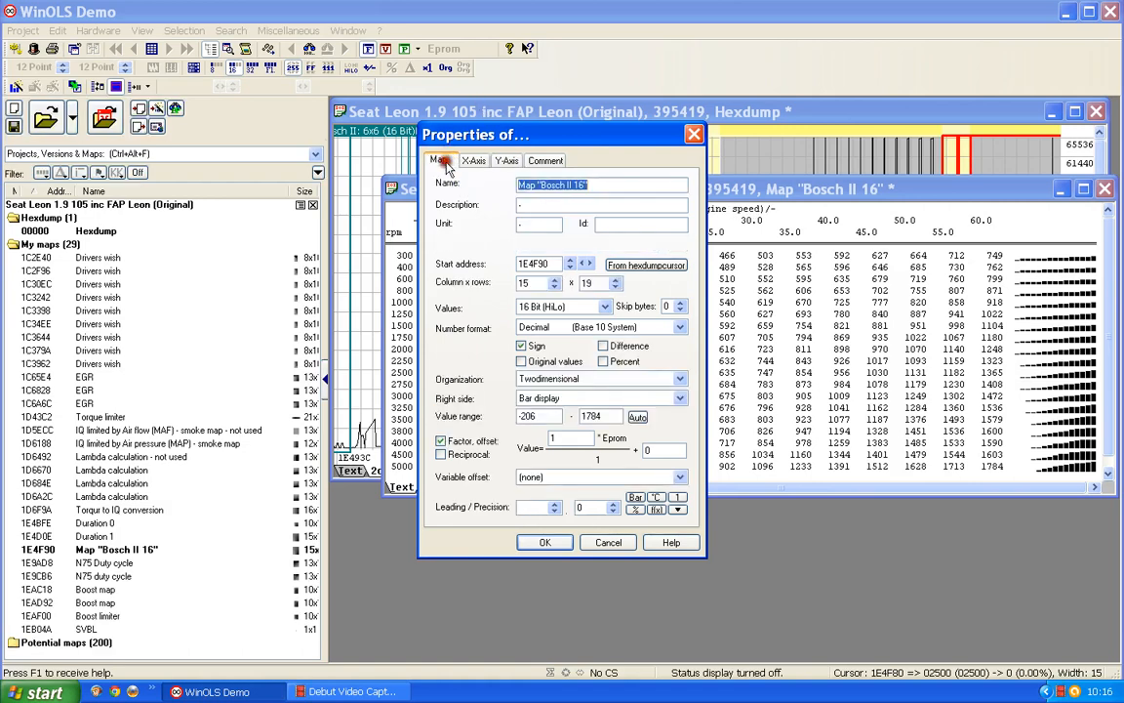
double_click(566, 440)
text(0)
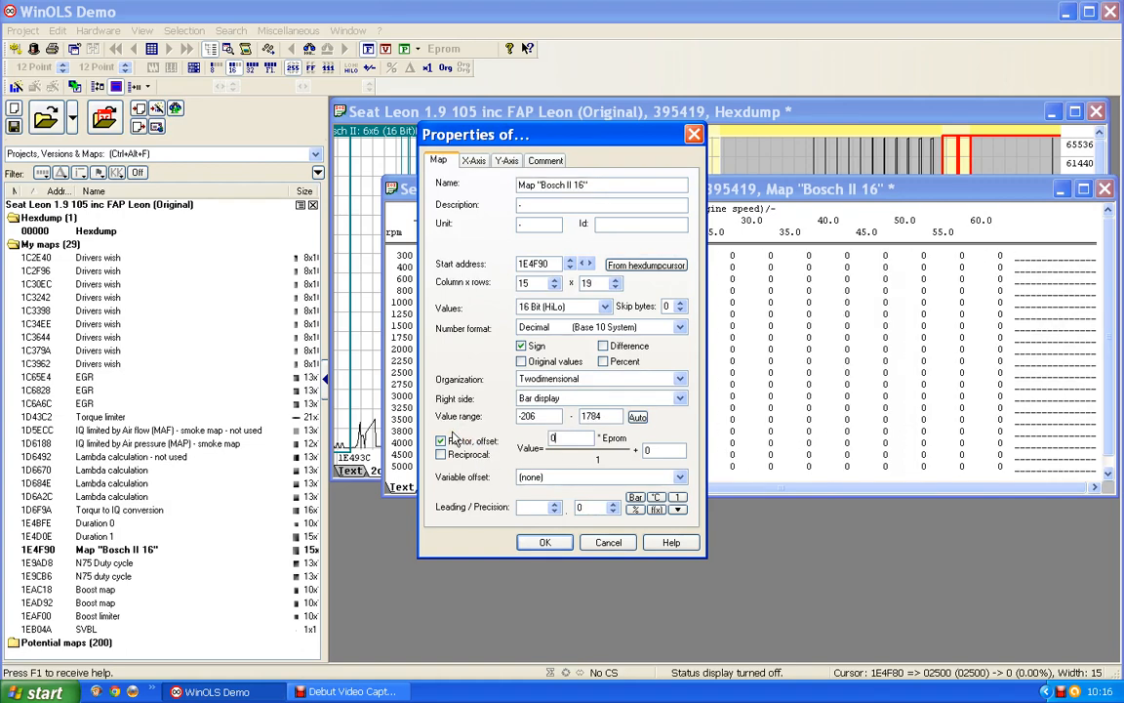
text(.023437)
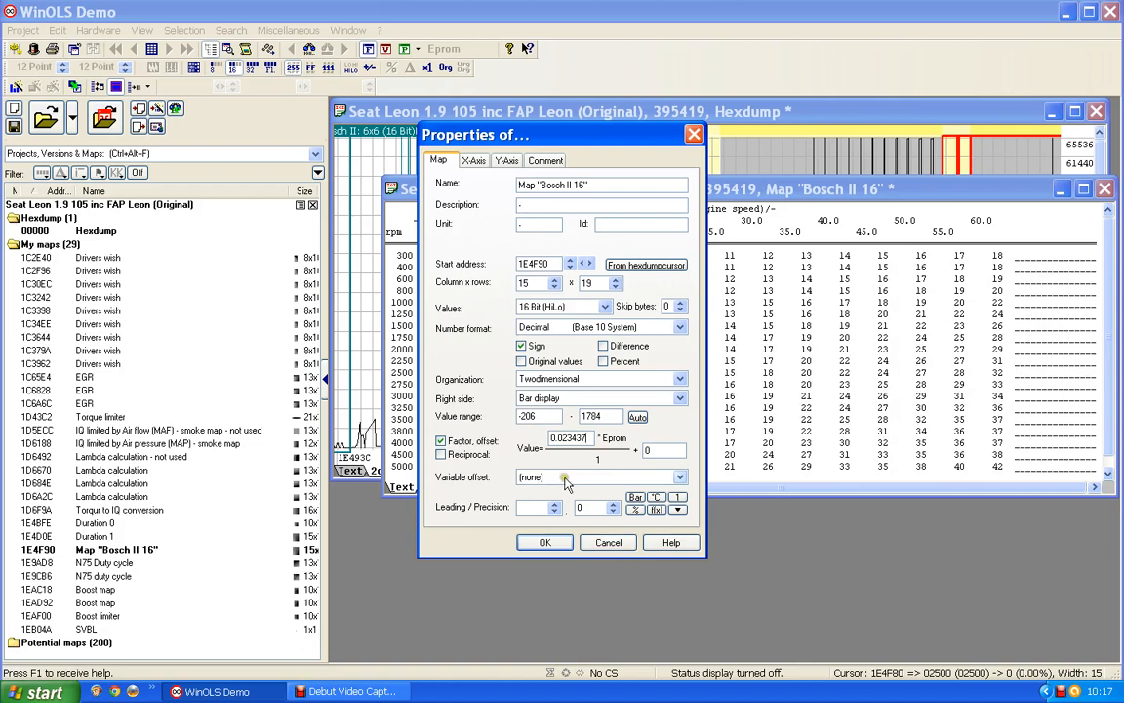
click(614, 508)
click(614, 508)
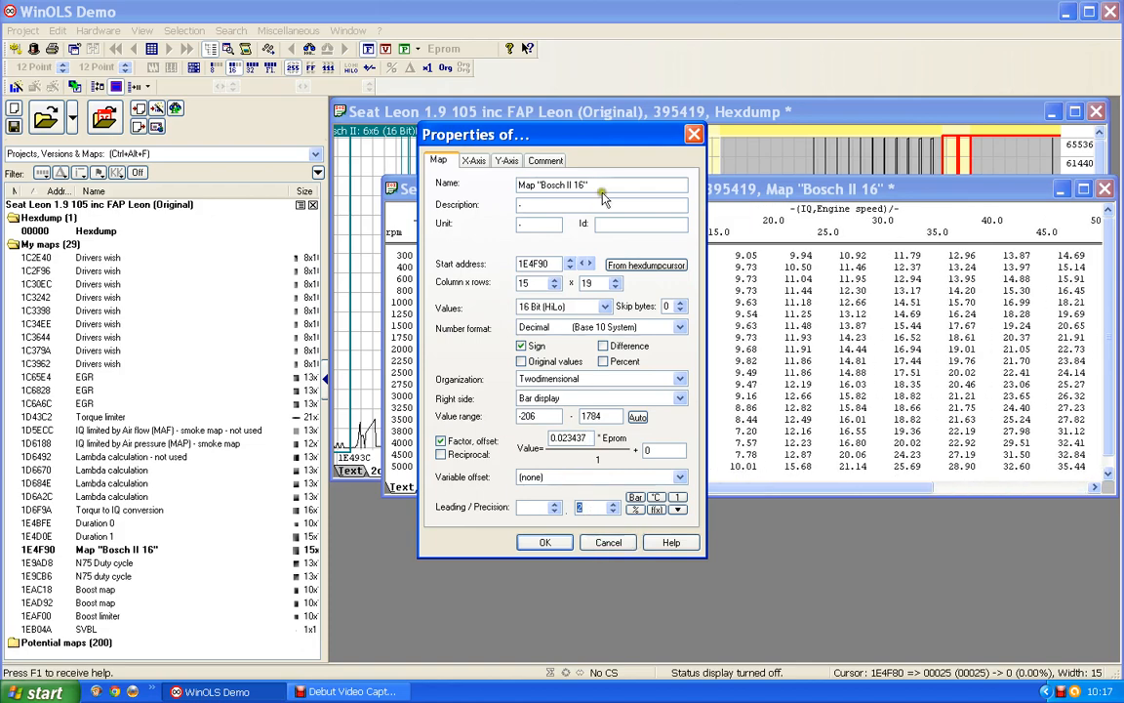
Name the map Duration 2 and apply the properties.
drag(597, 186, 415, 189)
text(Duration 2)
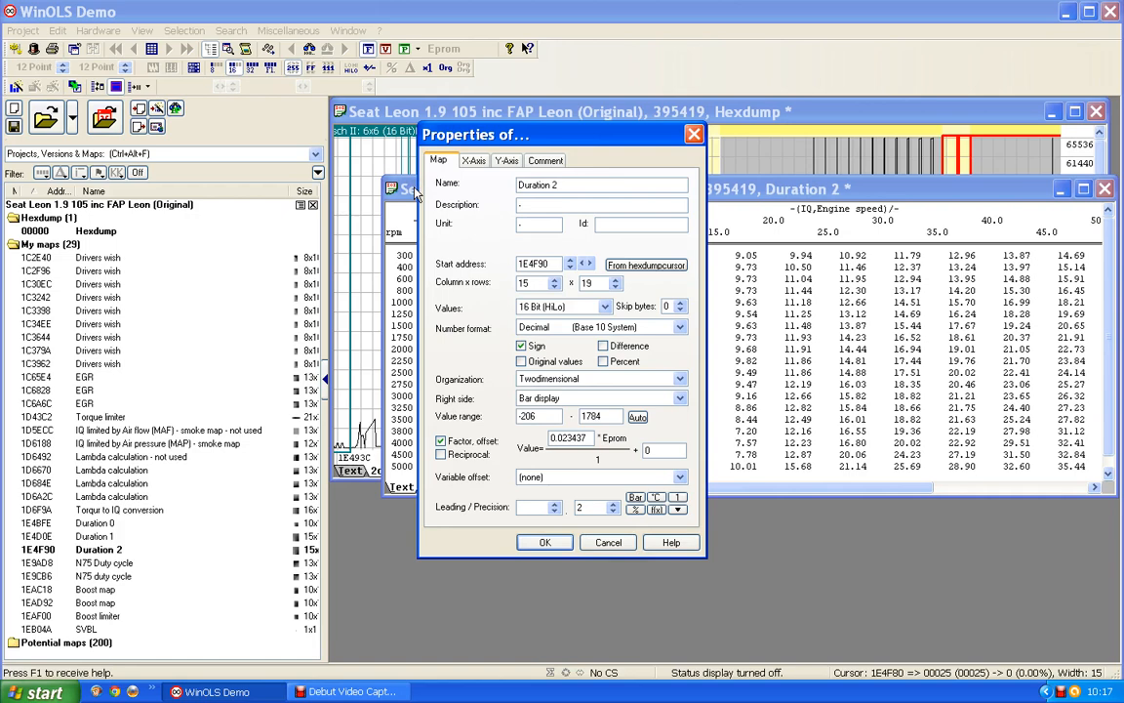
key(Return)
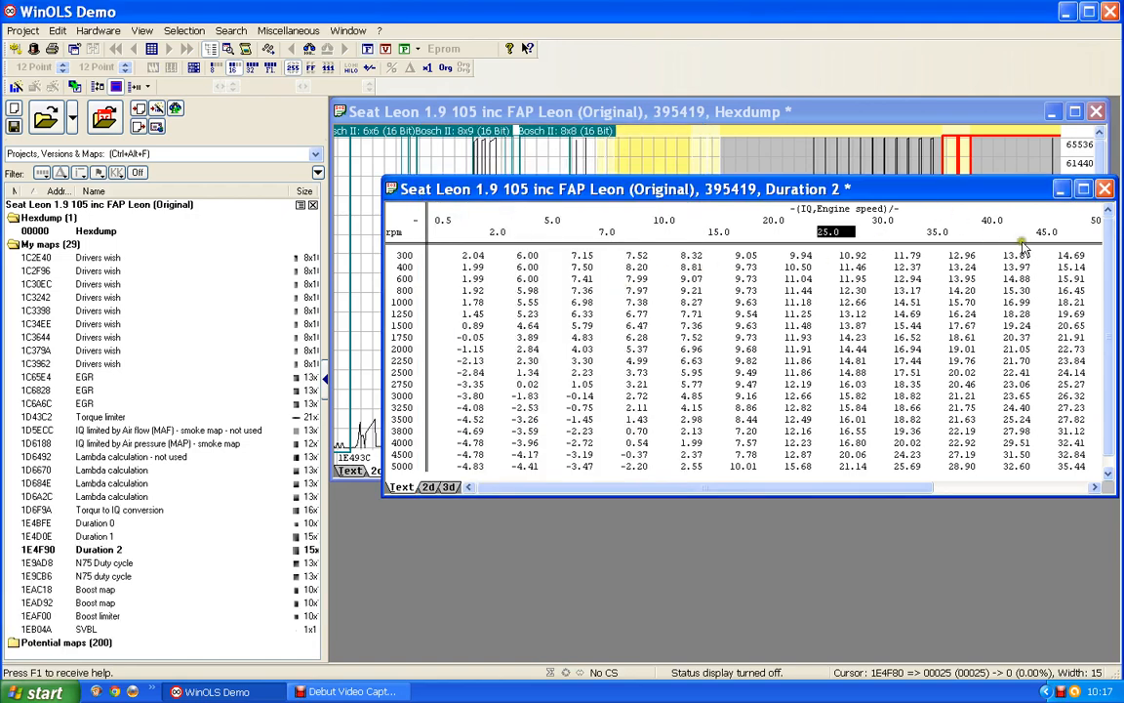
Close the Duration 2 map and open the next Bosch II 15x19 potential map further along the hexdump.
click(1106, 189)
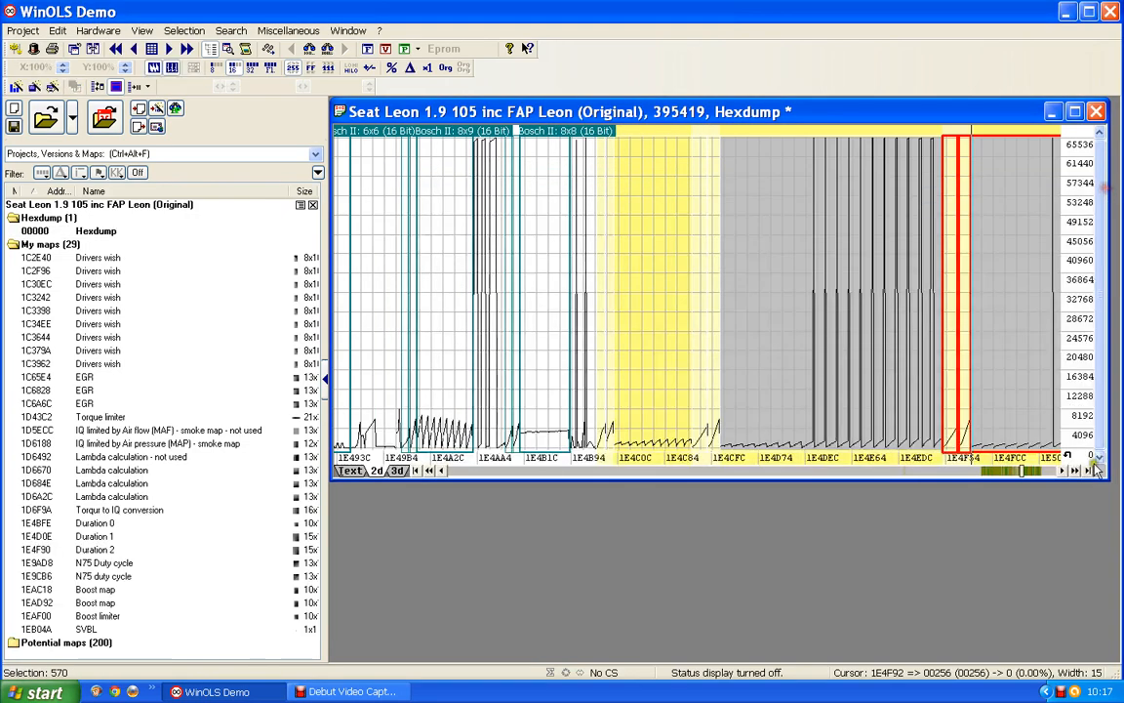
click(1078, 469)
click(1078, 469)
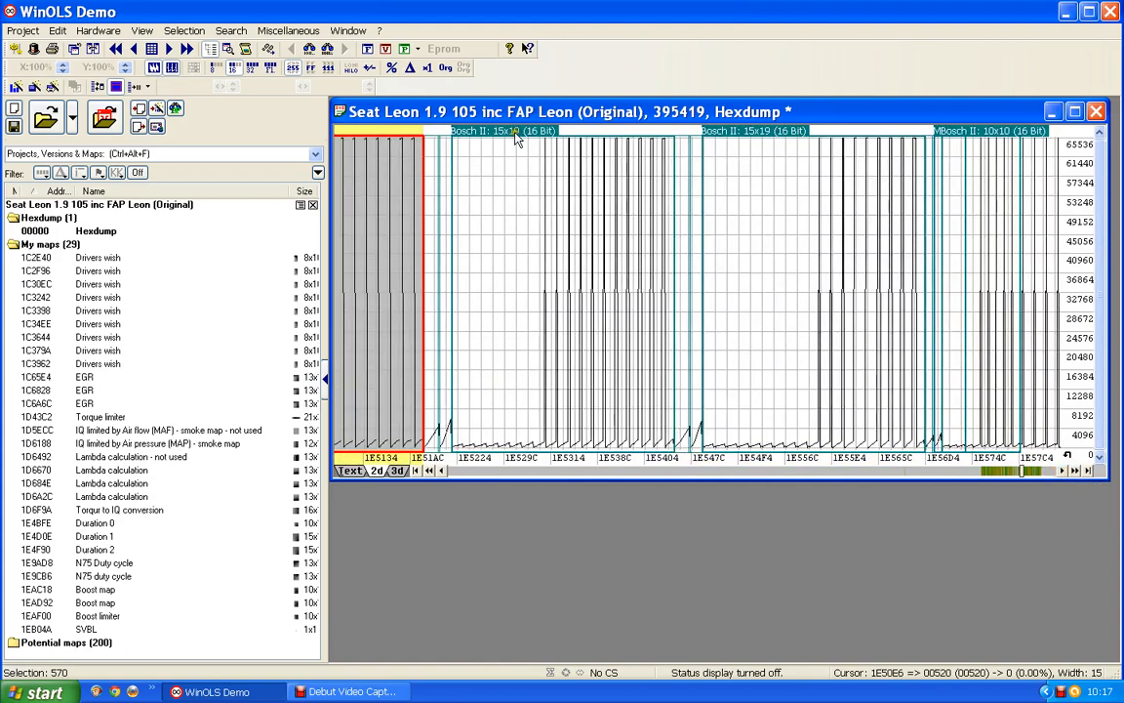
double_click(462, 127)
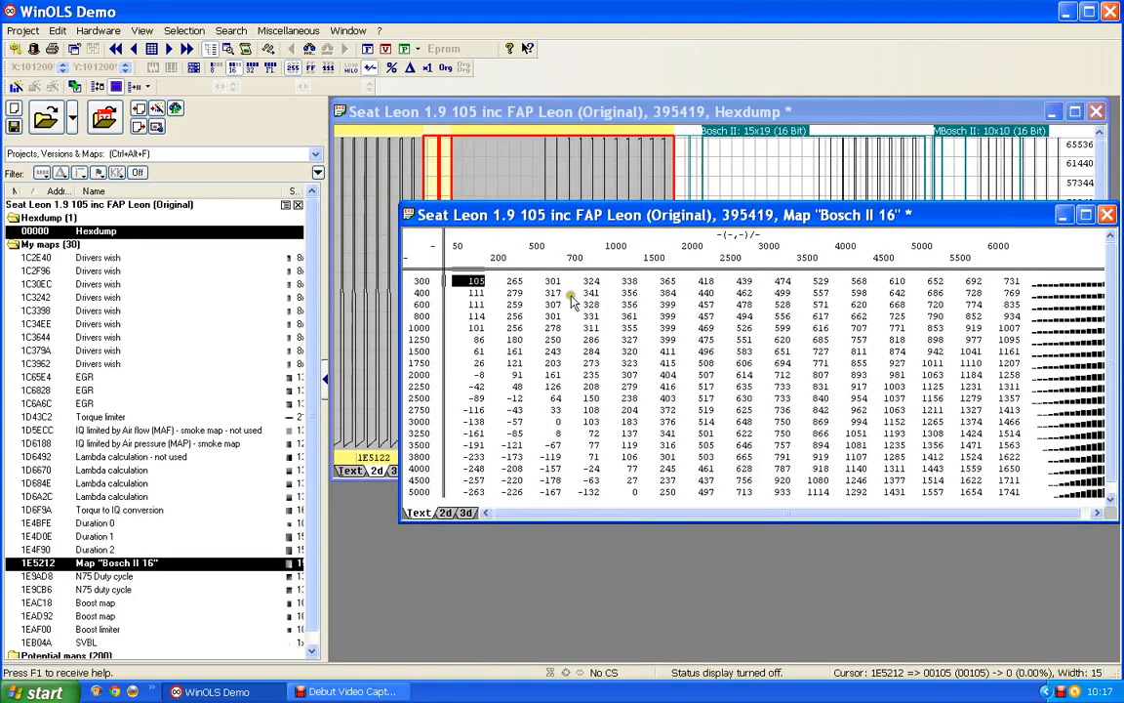
Name the newly opened 15x19 map Duration 3 in its map properties.
key(ctrl+e)
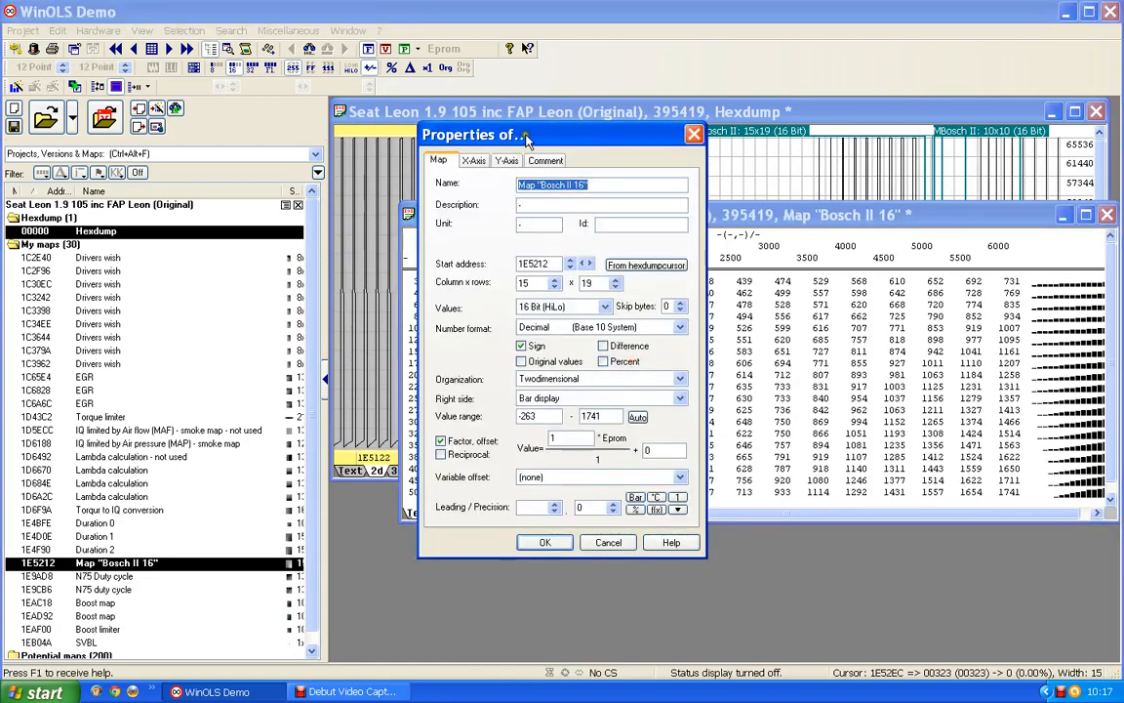
text(Dur)
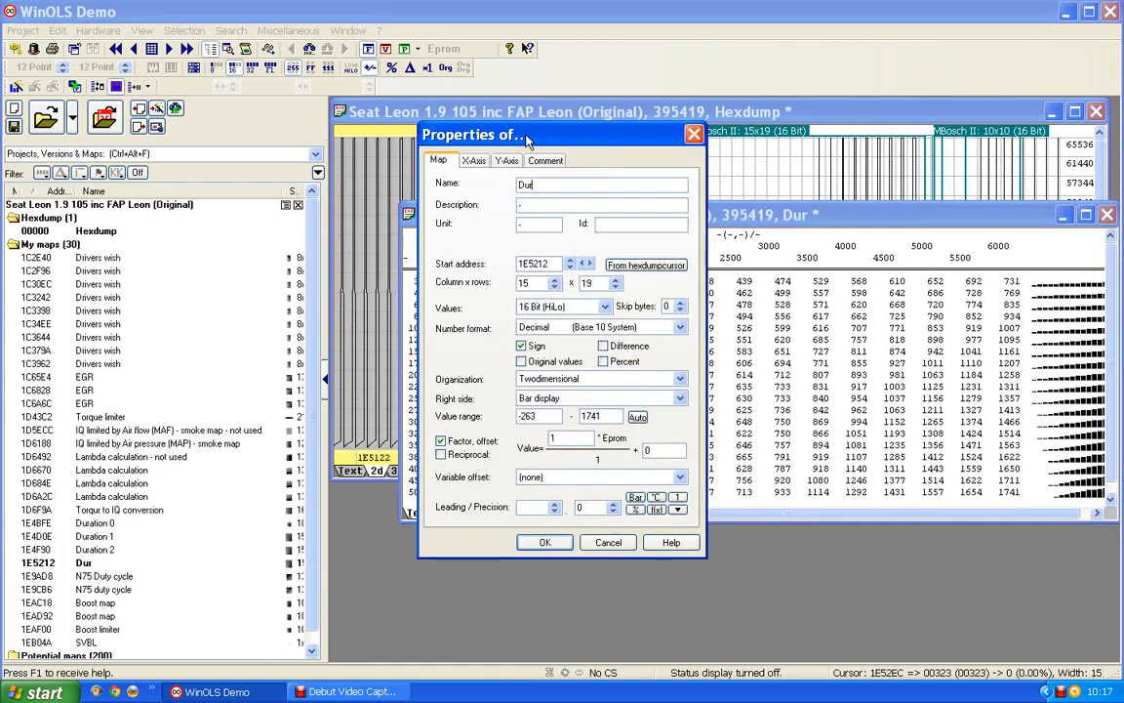
text(ation 3)
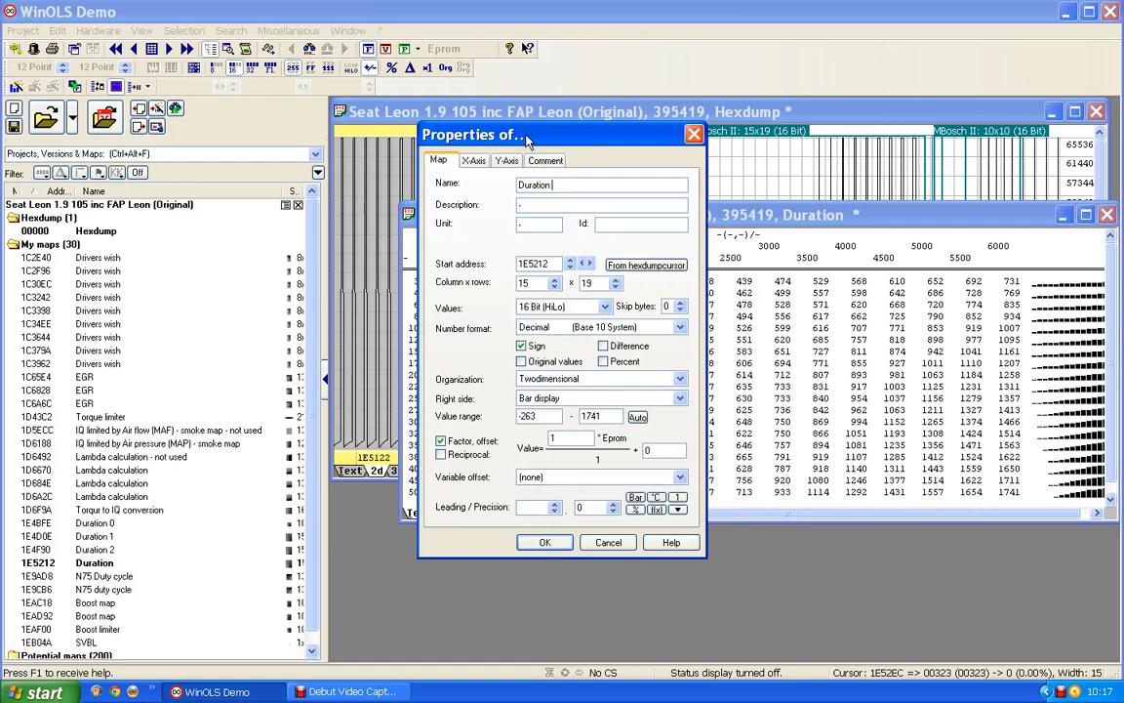
Set the Duration 3 map's value factor to 0.023437 and precision to 2, and apply the properties.
double_click(566, 437)
text(0.0)
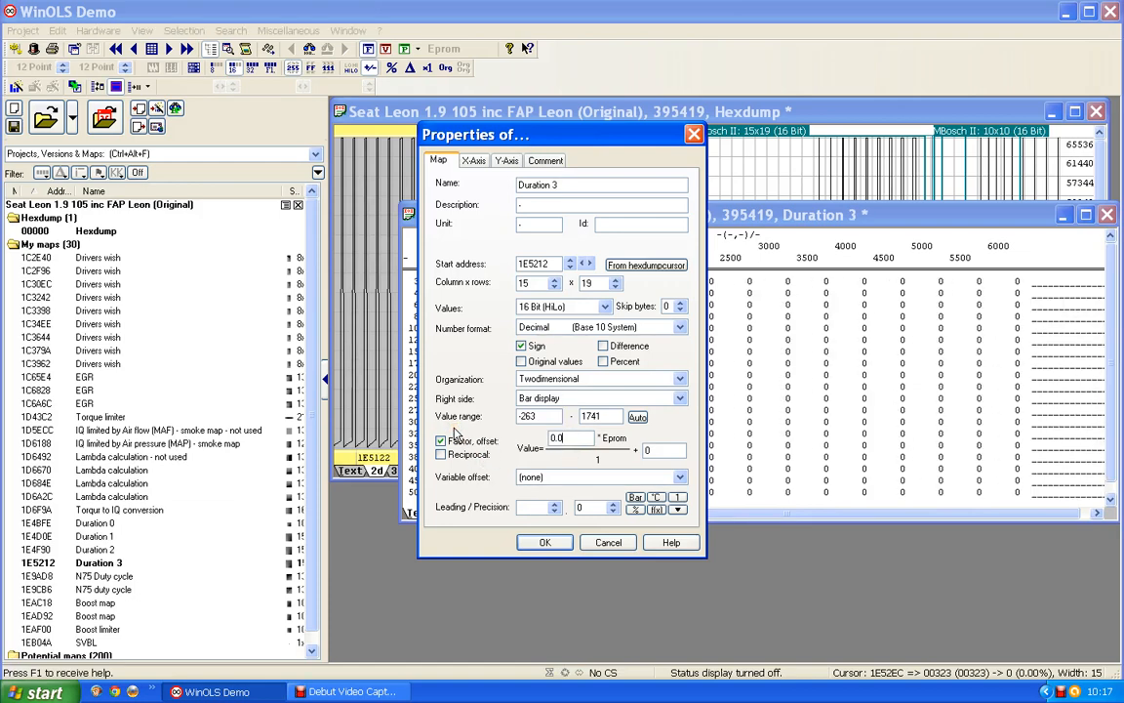
text(23437)
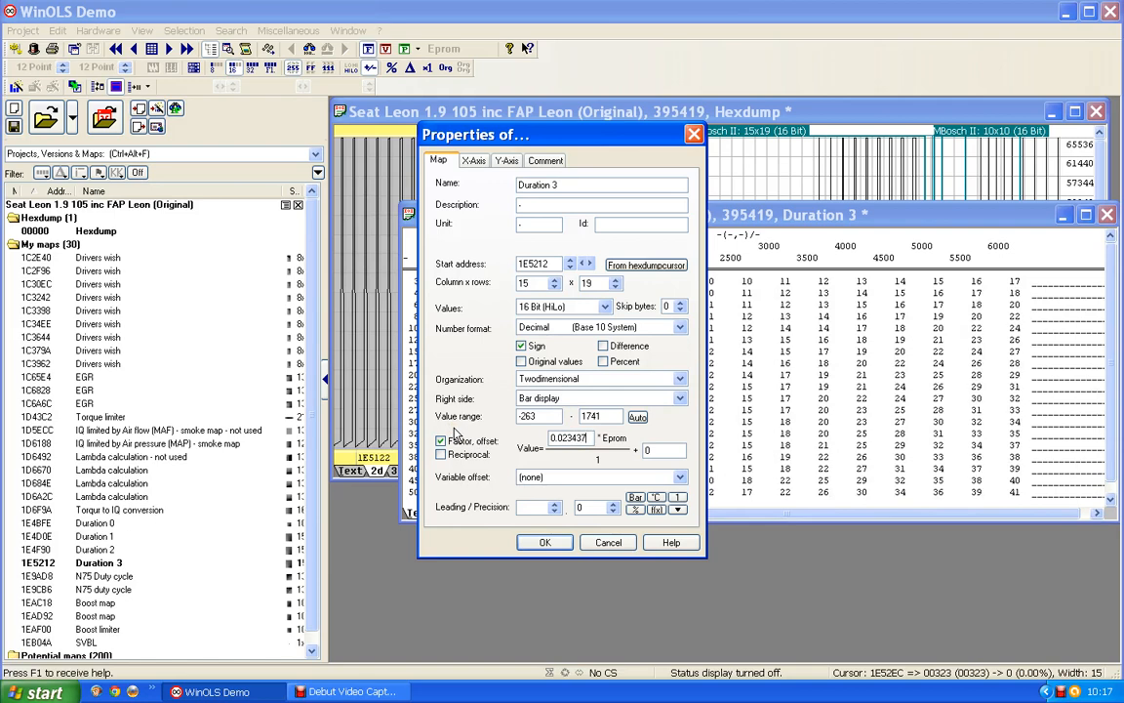
click(613, 506)
click(613, 505)
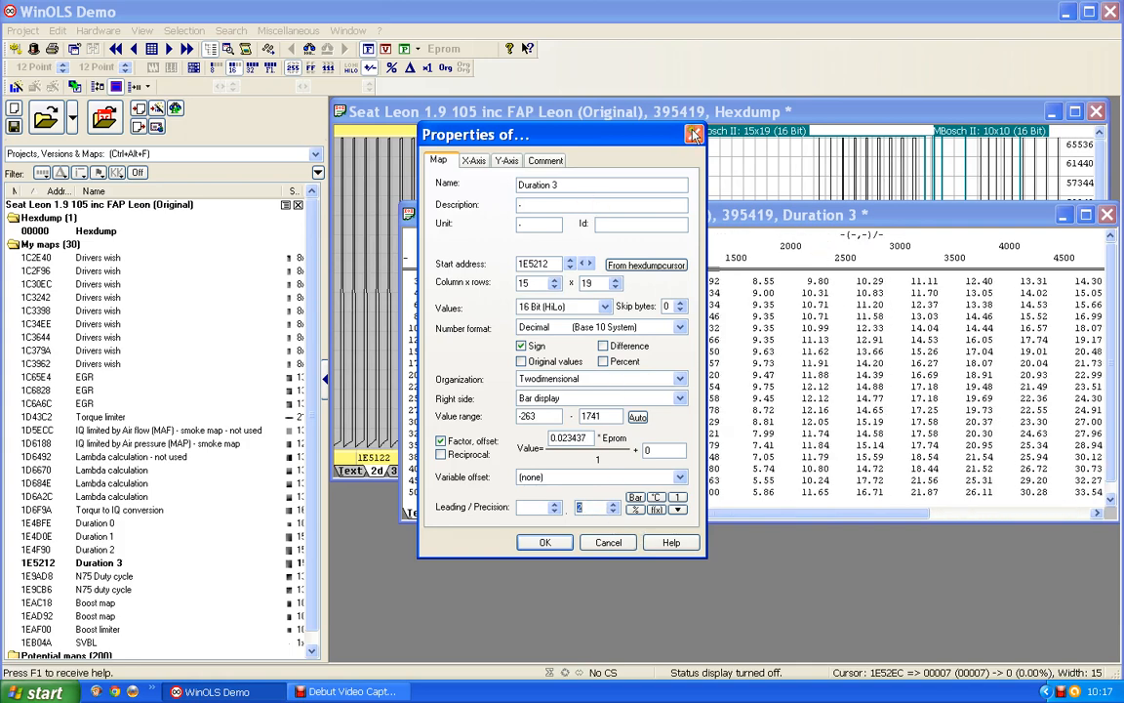
click(545, 541)
Set the Duration 3 map's X-axis description to IQ, factor to 0.01 and precision to 1, and apply the properties.
double_click(883, 249)
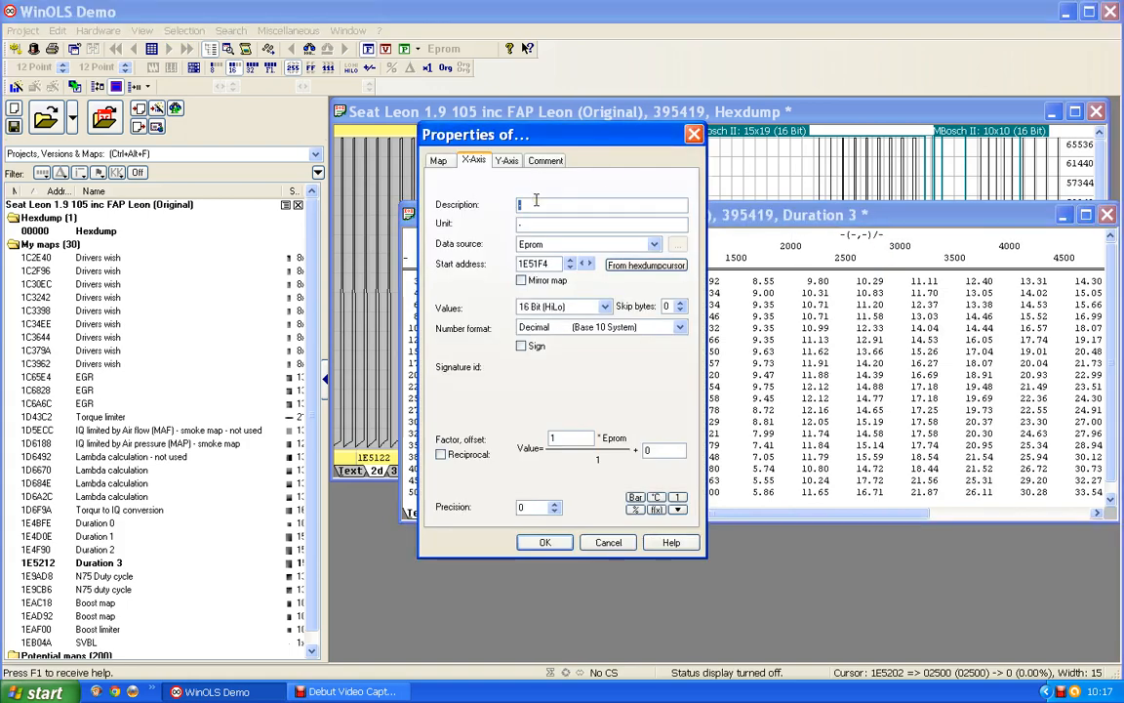
text(IQ)
double_click(552, 438)
text(0)
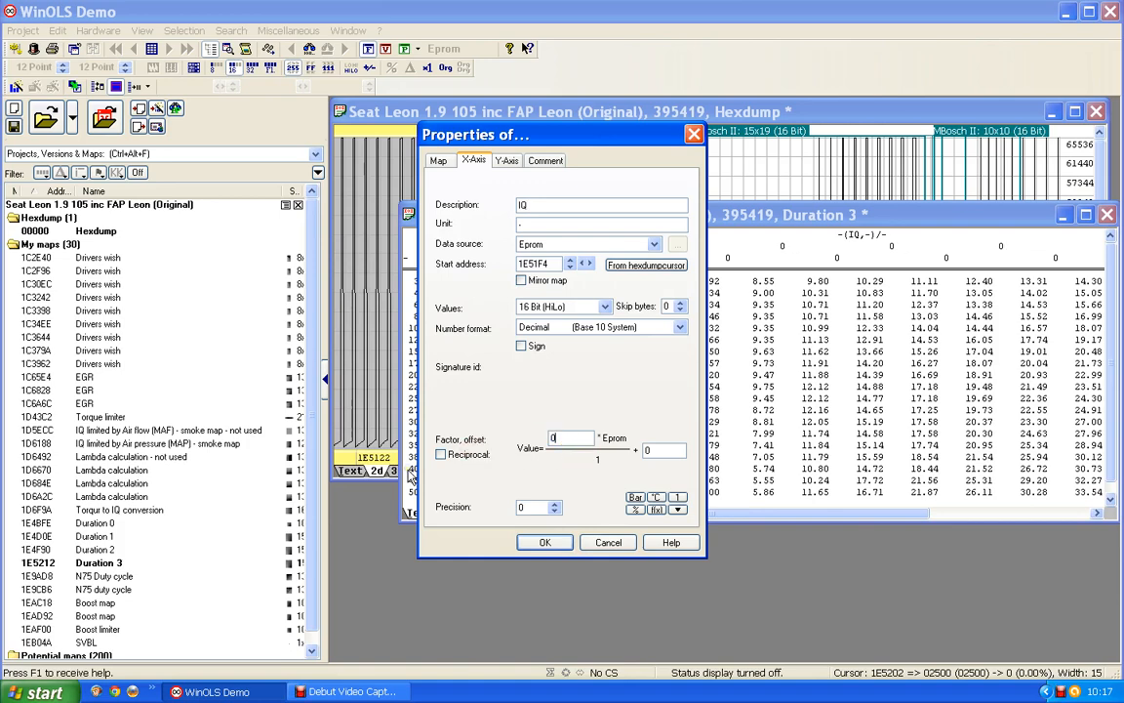
text(.01)
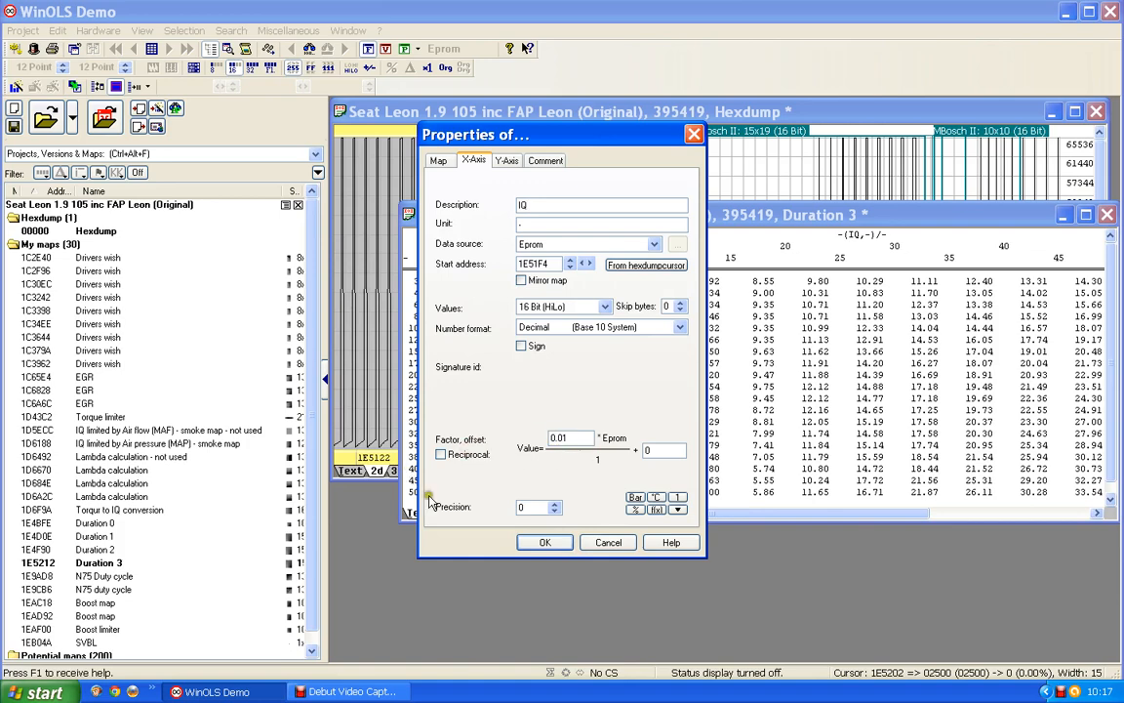
click(555, 503)
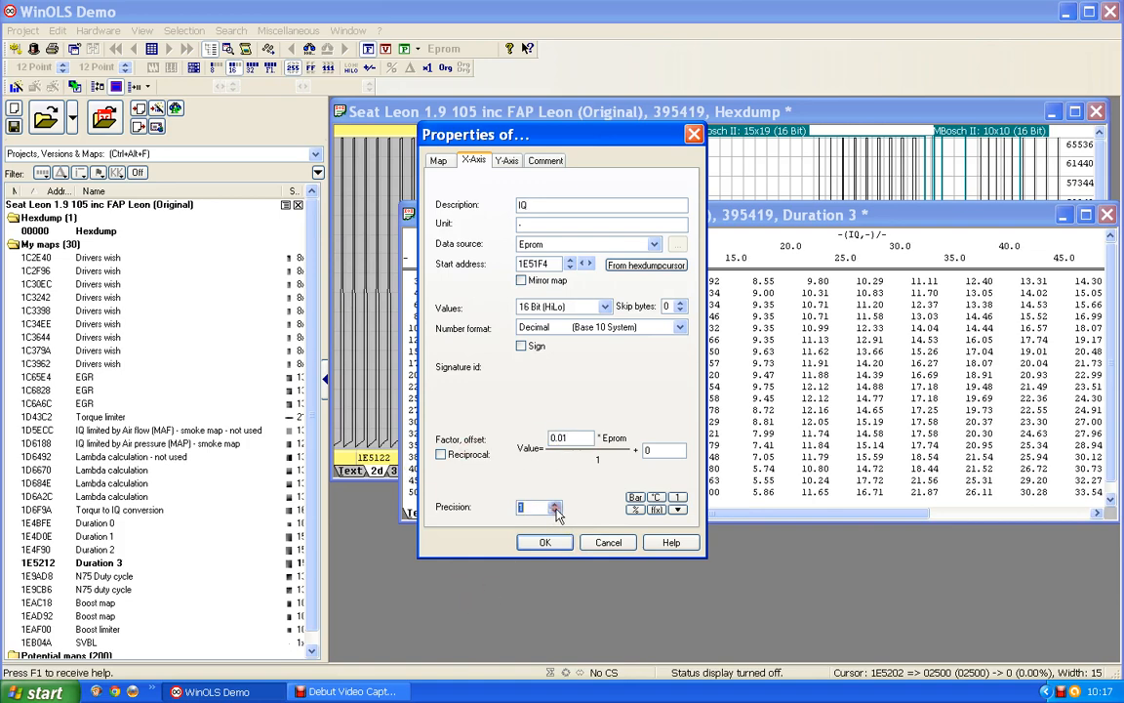
click(549, 544)
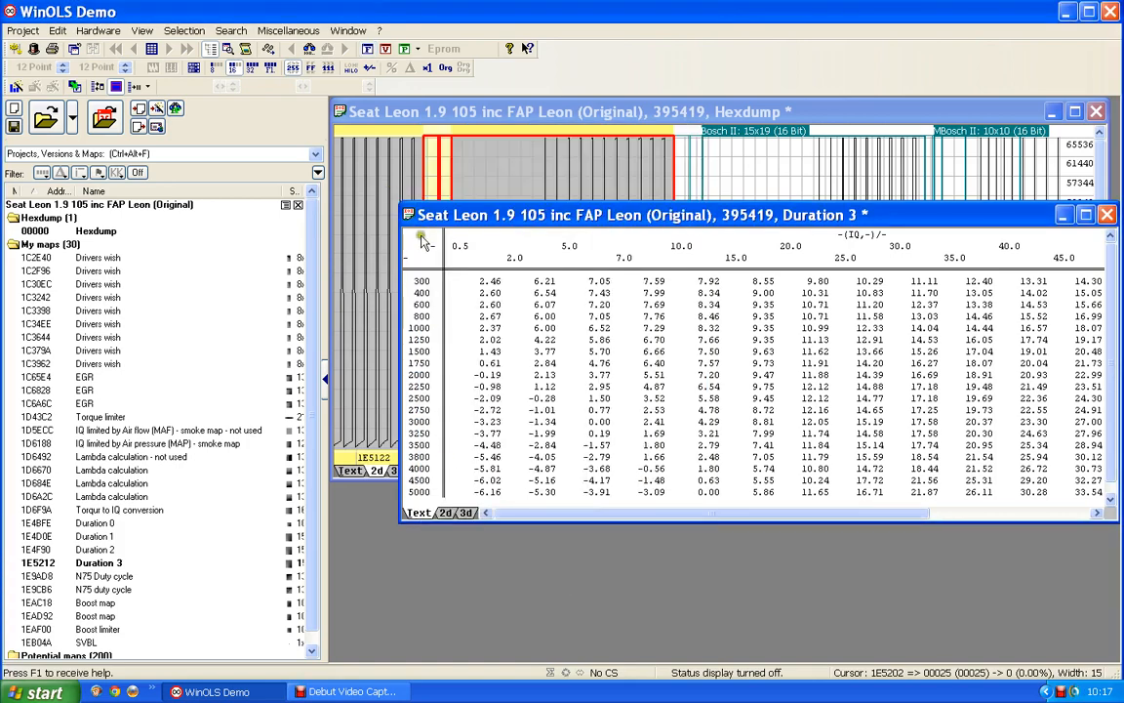
Set the Duration 3 map's Y-axis unit to rpm and apply the properties.
double_click(426, 363)
key(Tab)
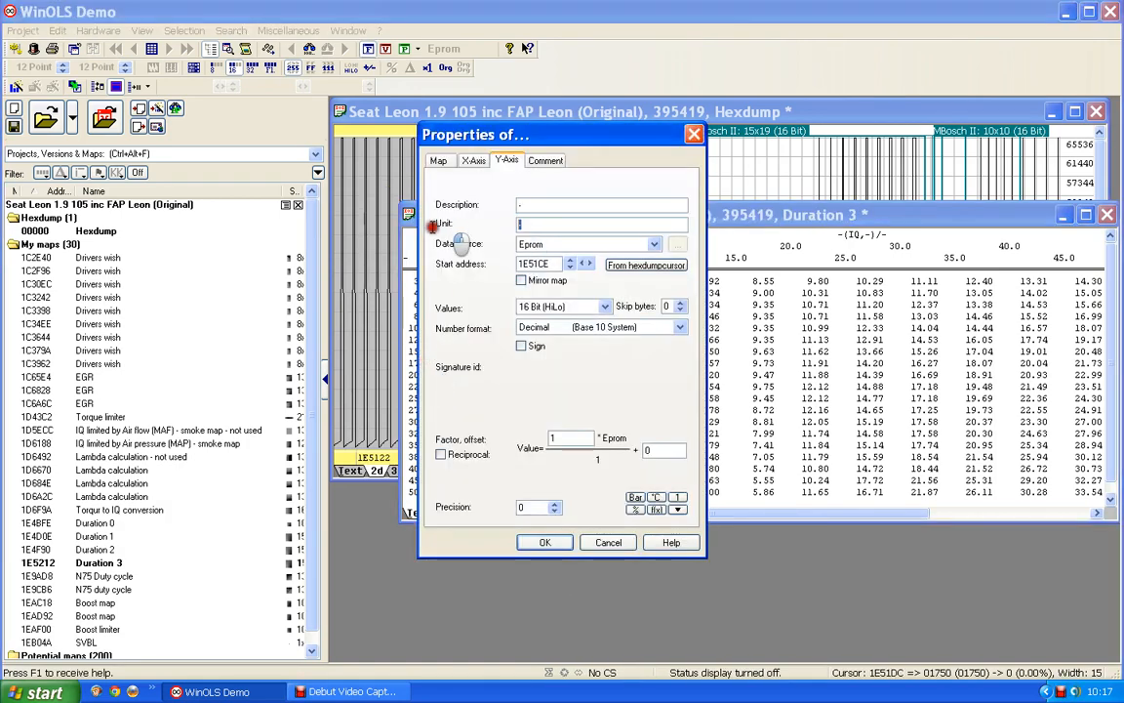
text(rpm)
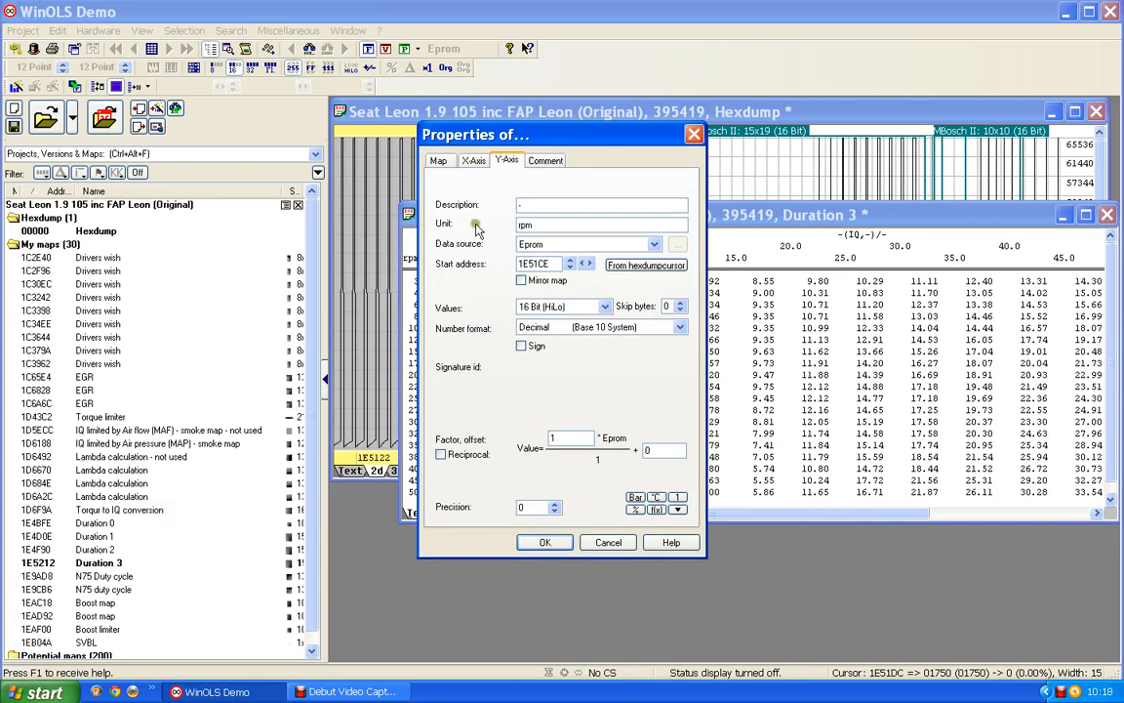
click(545, 542)
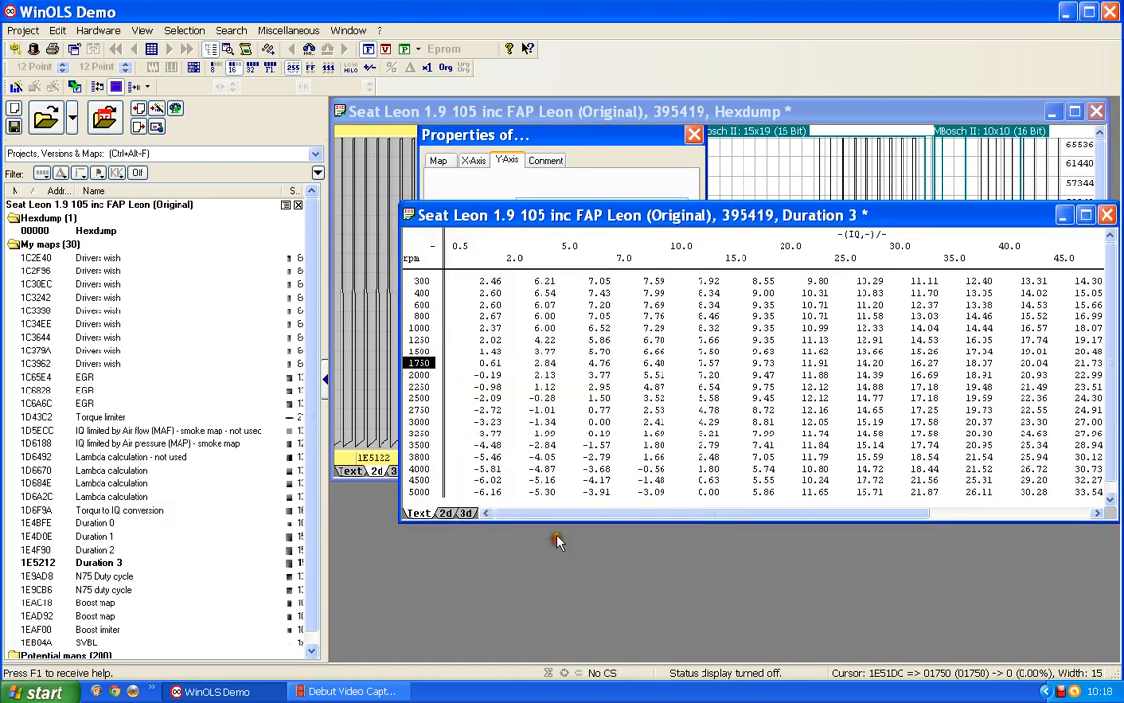
Close the Duration 3 map and open the next Bosch II 15x19 potential map in the hexdump with its properties.
drag(1011, 213, 935, 212)
click(1031, 212)
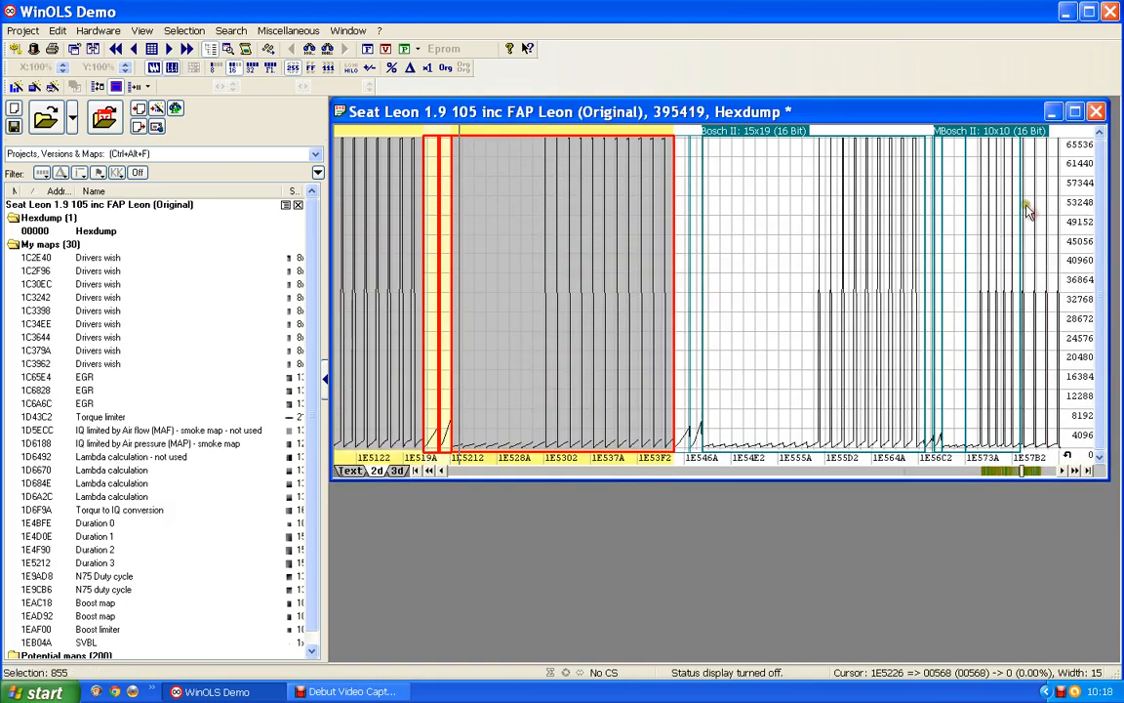
double_click(775, 130)
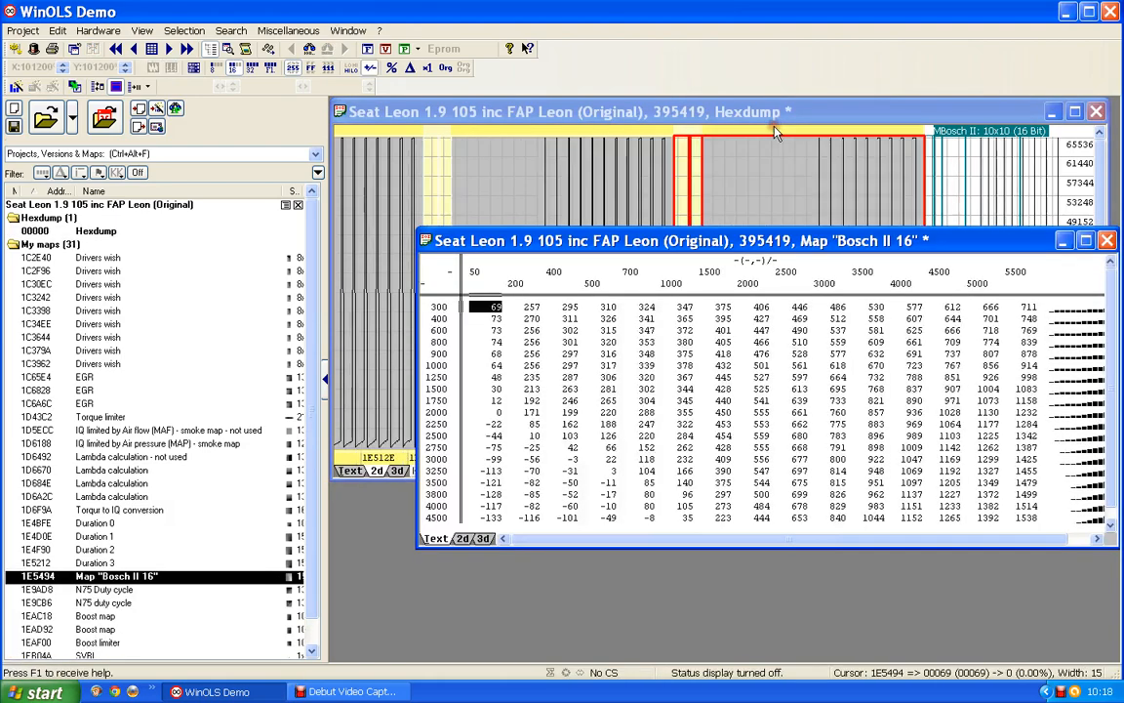
key(ctrl+e)
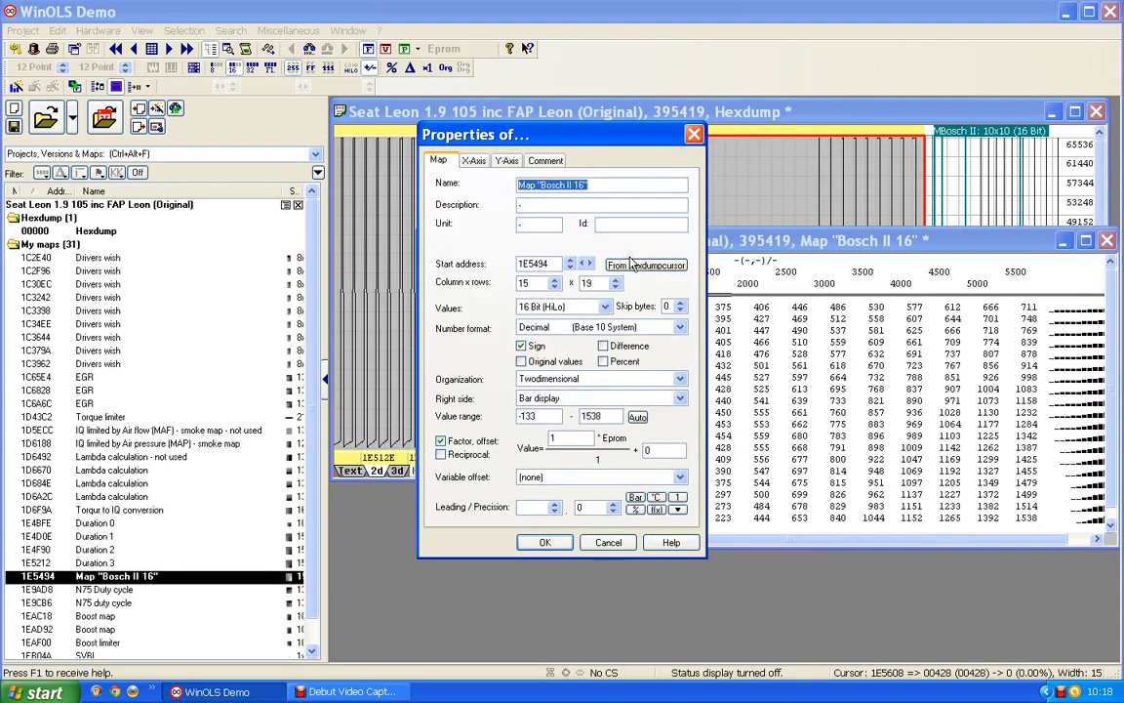
Name the 15x19 map Duration 4, set its value factor to 0.023437 and precision to 2, and apply the properties.
text(Durati)
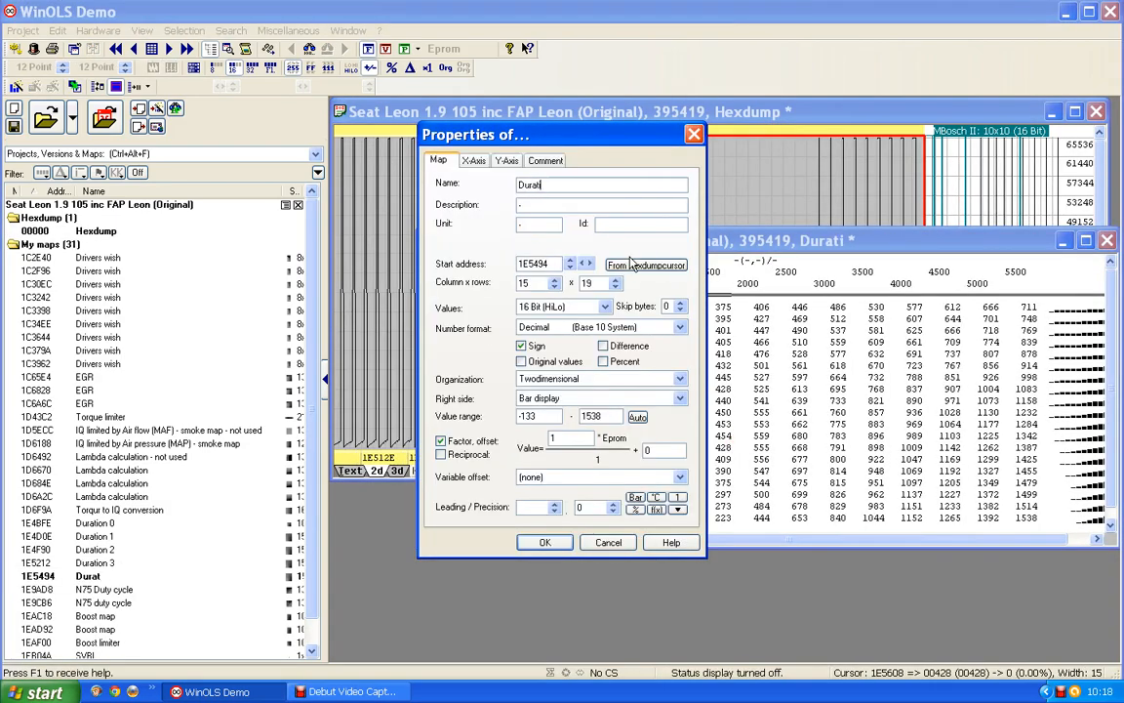
text(on 4)
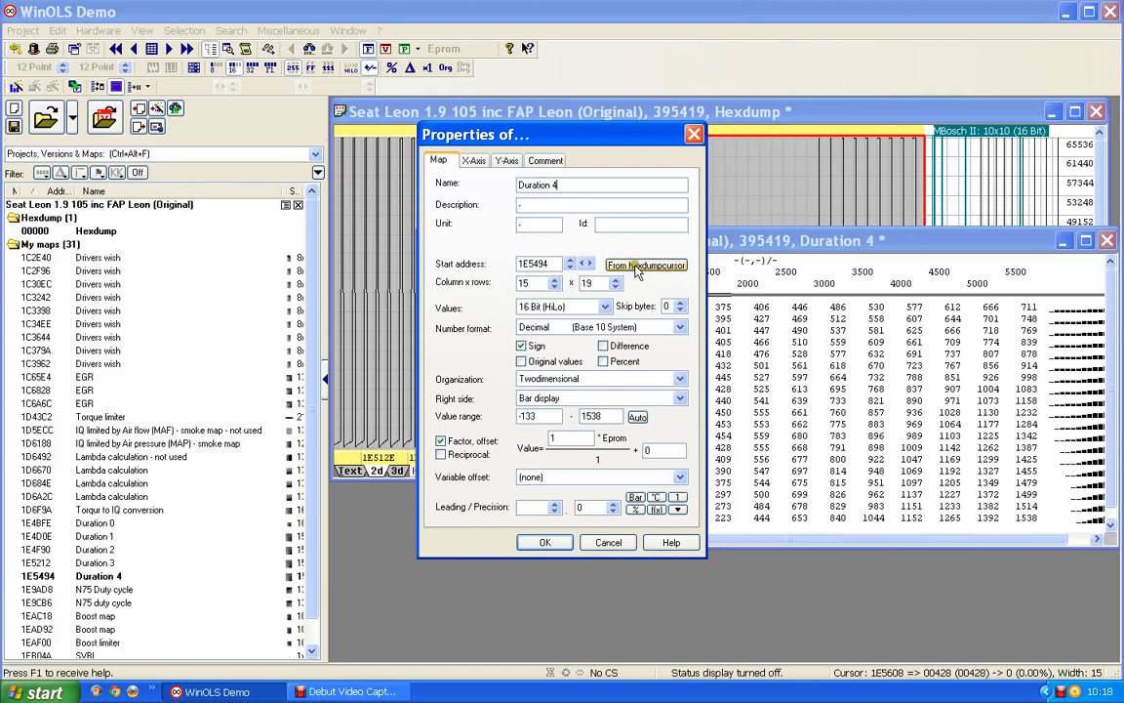
drag(576, 440, 456, 439)
text(0.02343)
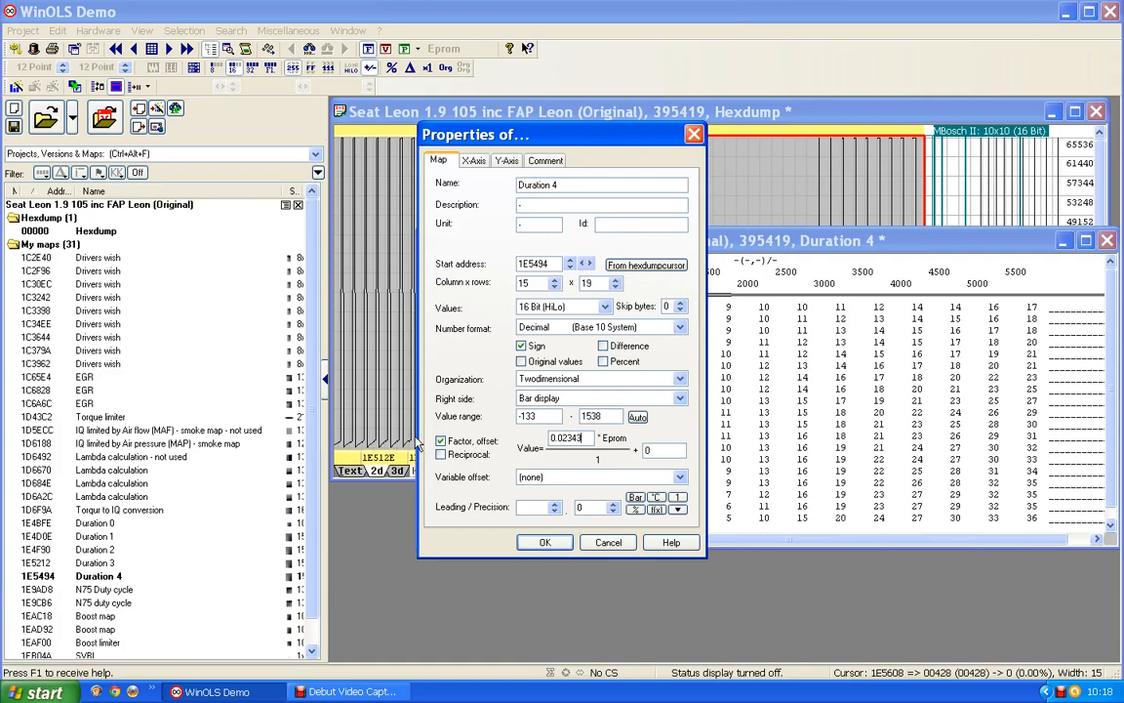
text(7)
click(613, 510)
click(612, 510)
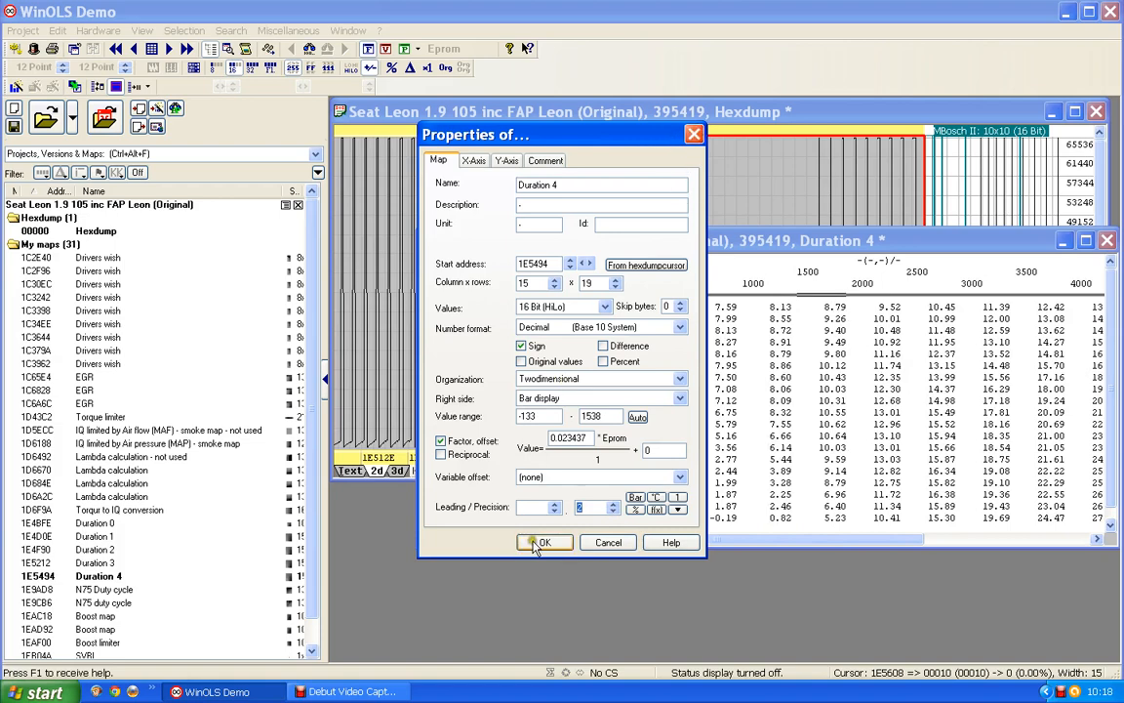
key(Return)
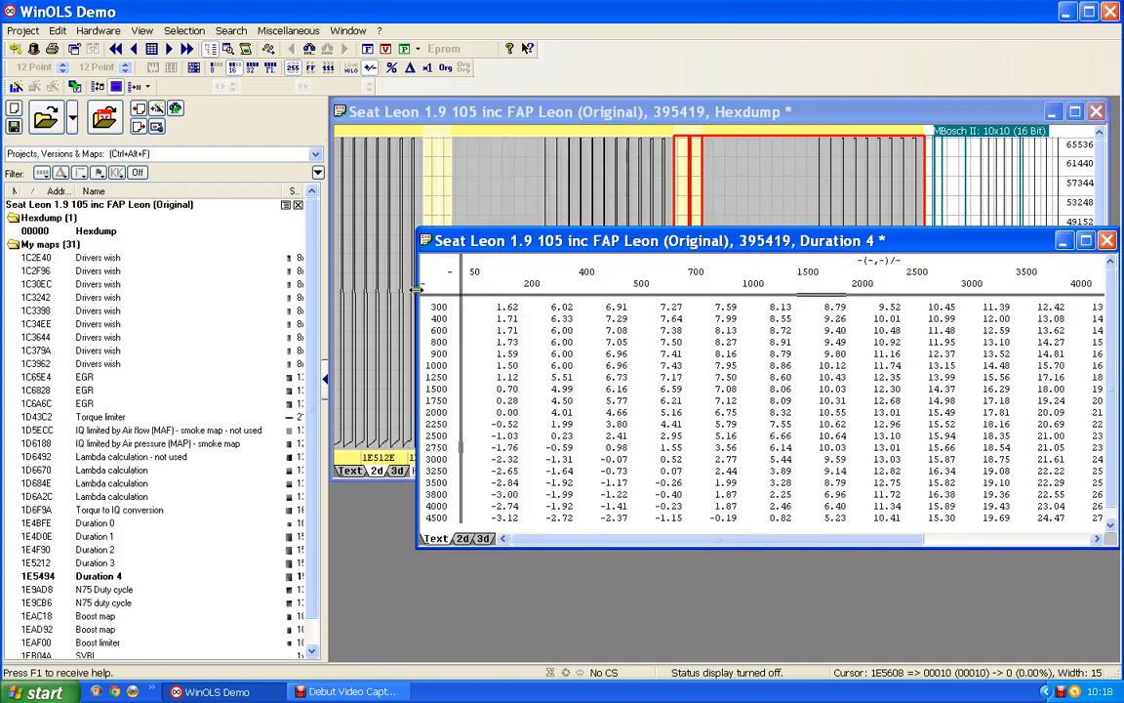
Set the Duration 4 map's Y-axis unit to rpm.
click(437, 378)
double_click(437, 386)
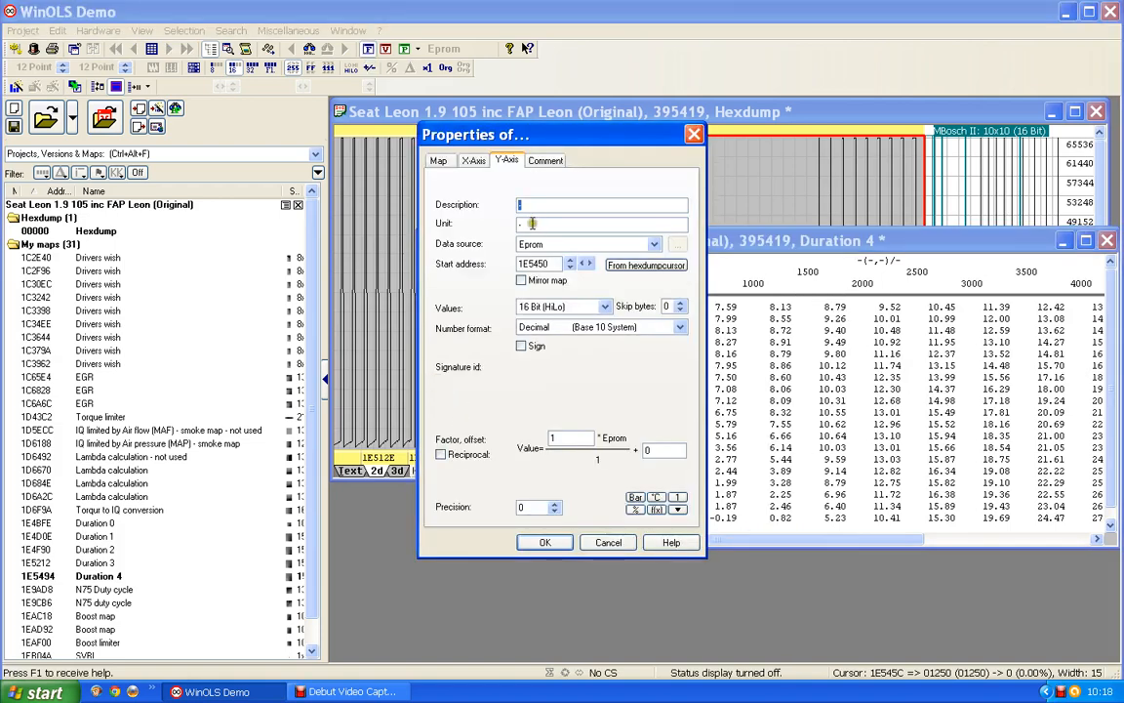
text(rpm)
Set the Duration 4 map's X-axis description to IQ, factor to 0.01 and precision to 1, and apply the properties.
click(475, 161)
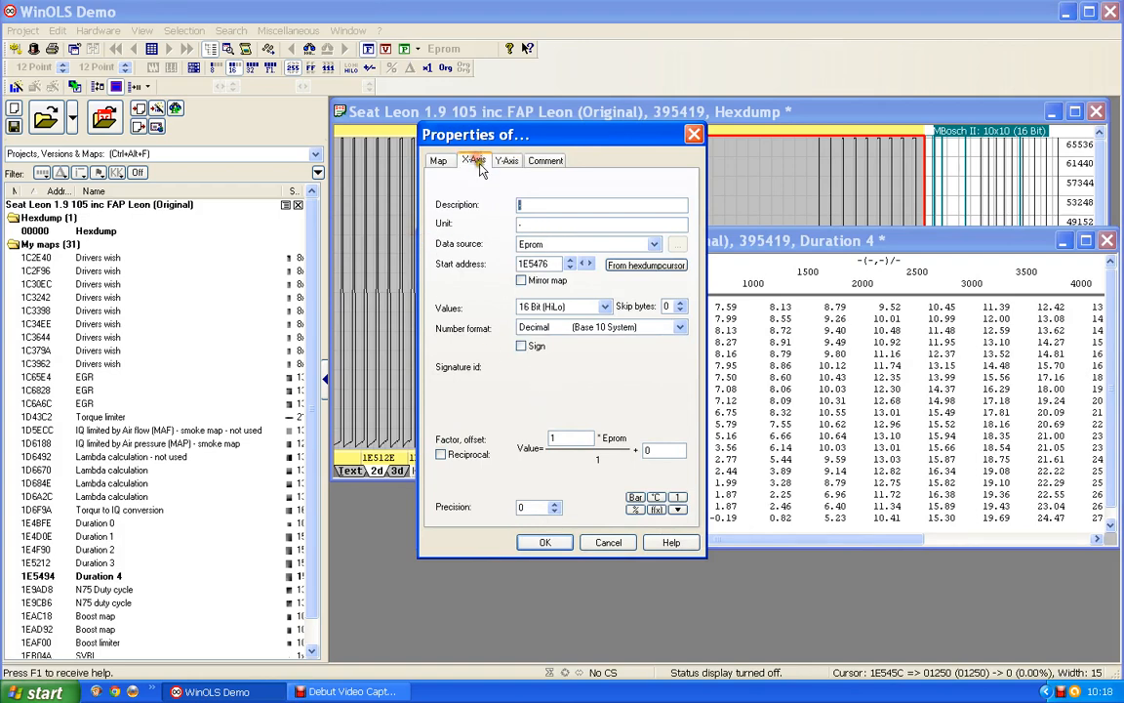
click(520, 200)
text(IQ)
click(440, 439)
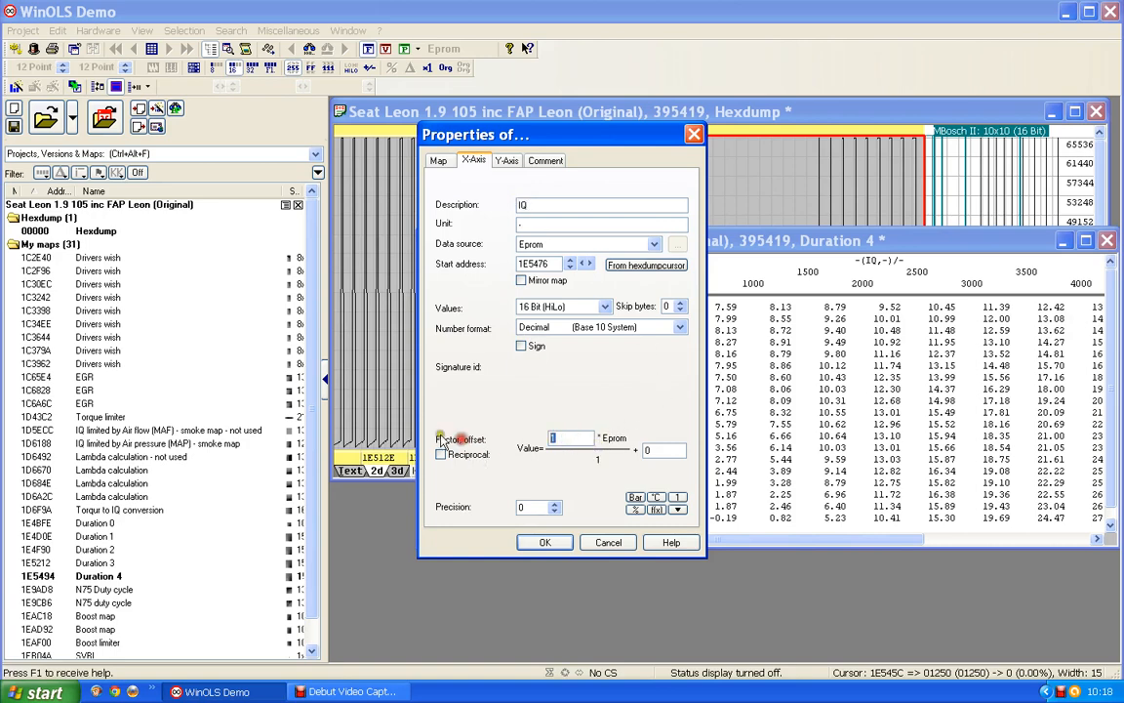
text(0.01)
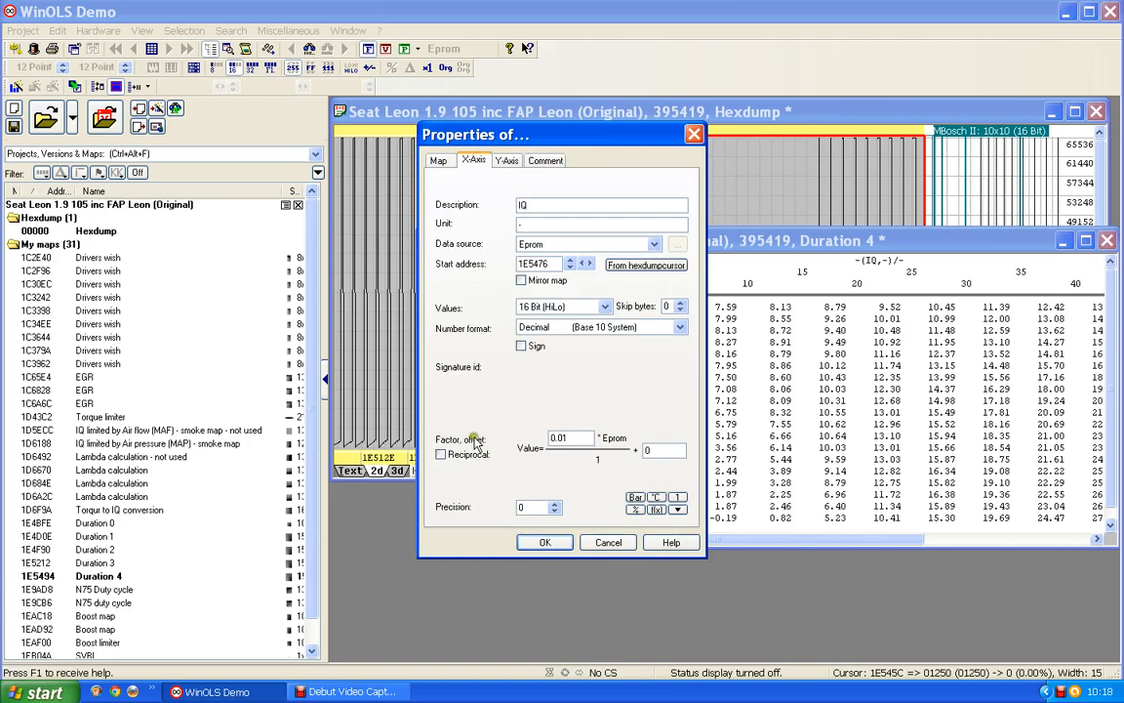
click(553, 506)
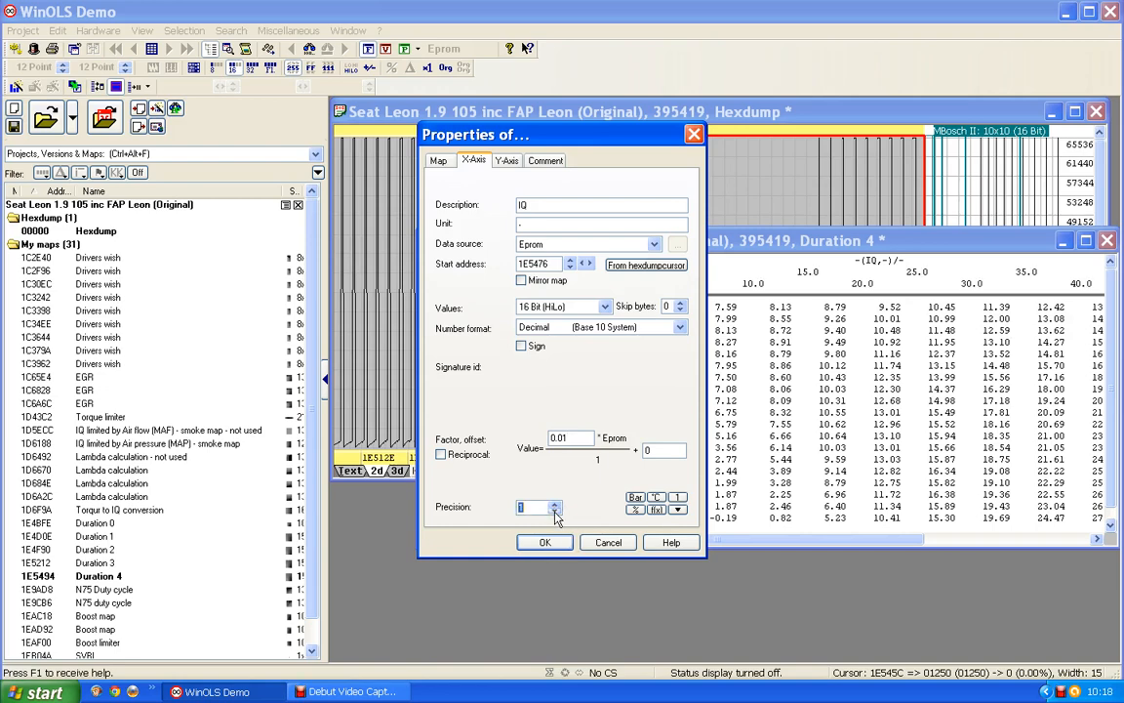
click(545, 542)
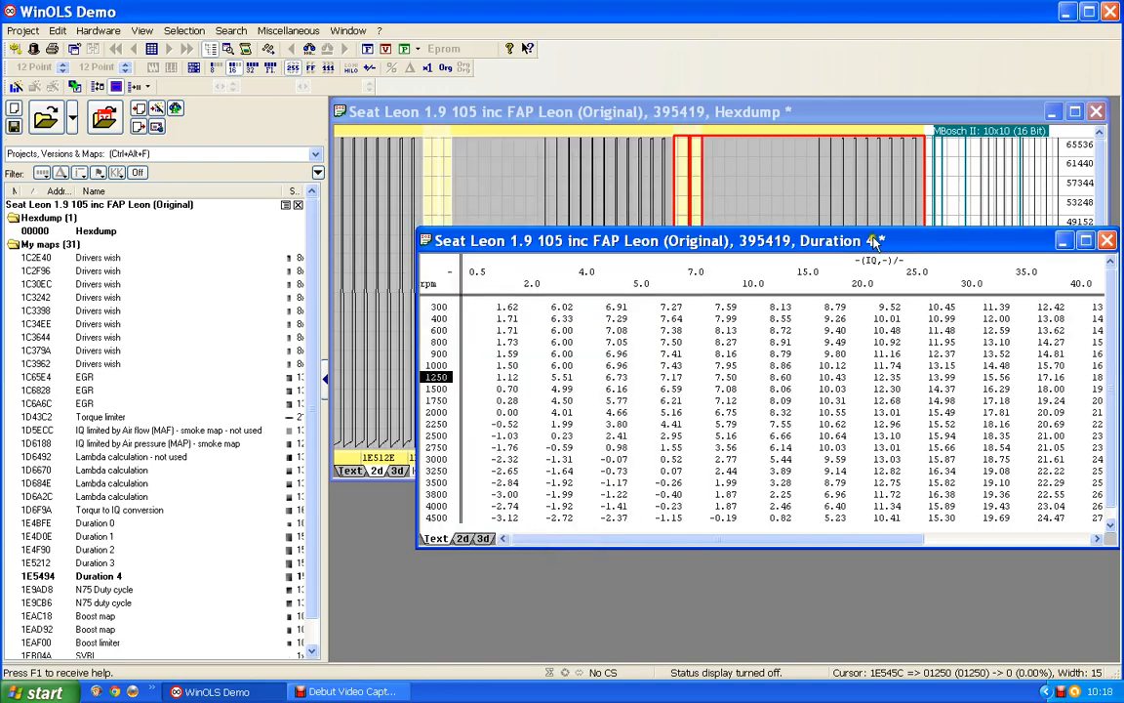
Close the Duration 4 map and open the next Bosch II 10x10 potential map in the hexdump with its properties.
drag(928, 245, 898, 239)
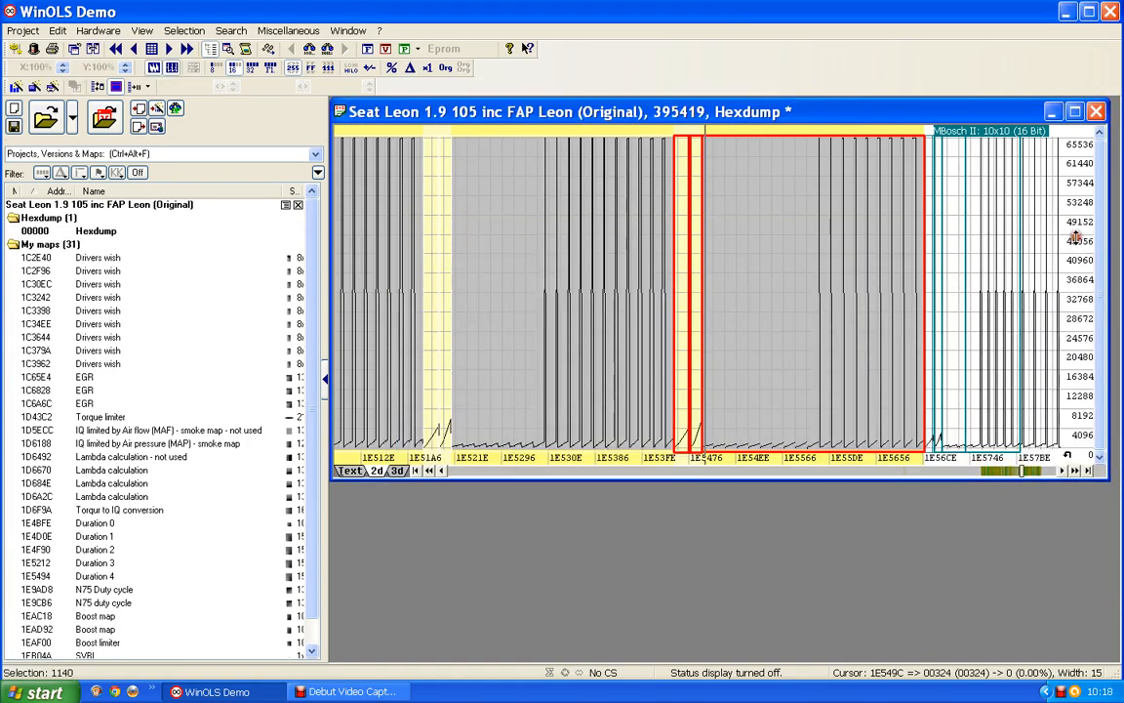
click(1079, 236)
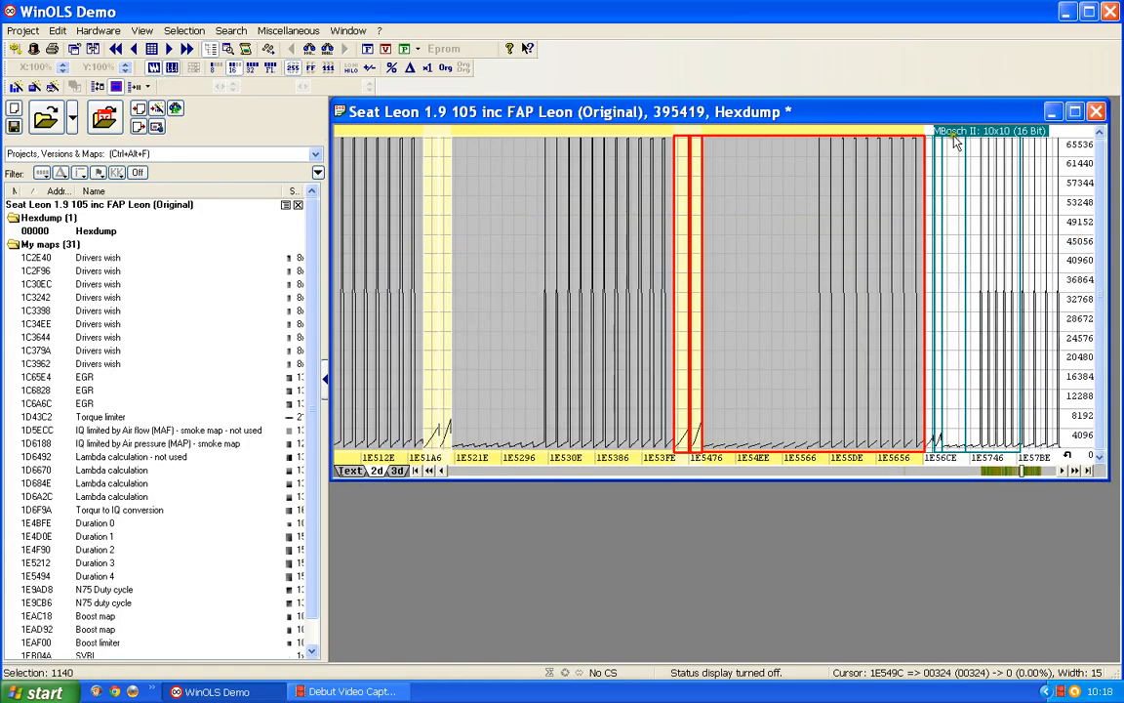
double_click(1008, 135)
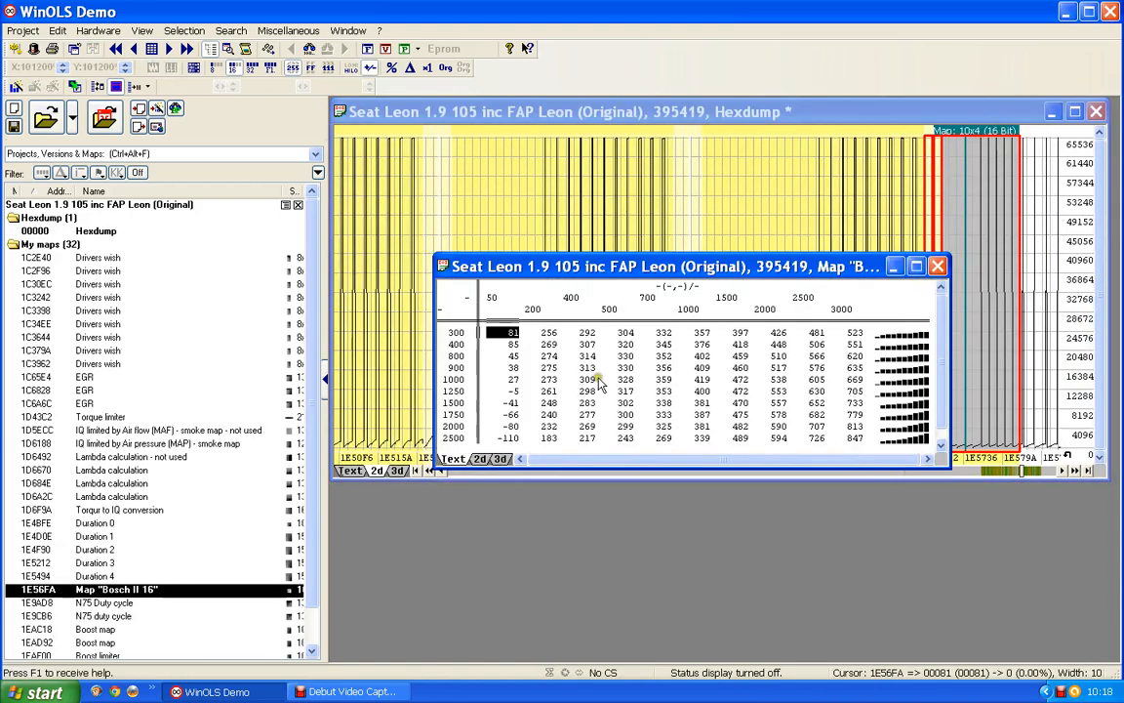
text(k)
Name the 10x10 map Duration 5, set its value factor to 0.023437 and precision to 2, and apply the properties.
text(D)
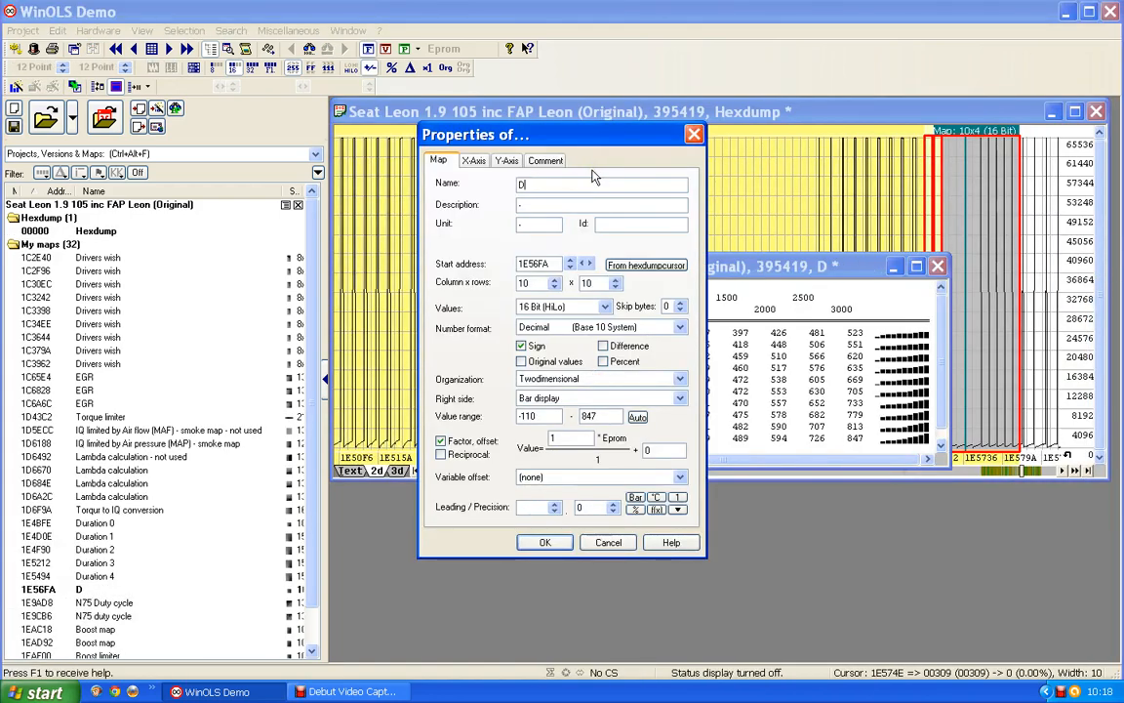
text(uration 5)
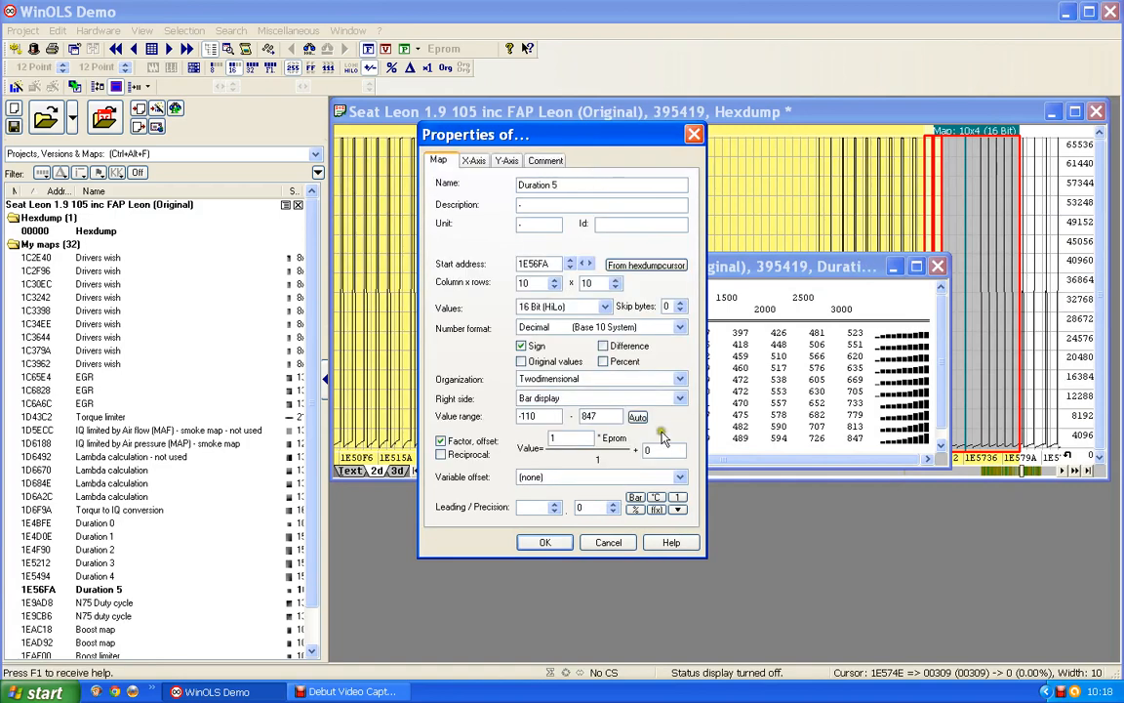
drag(567, 438, 476, 435)
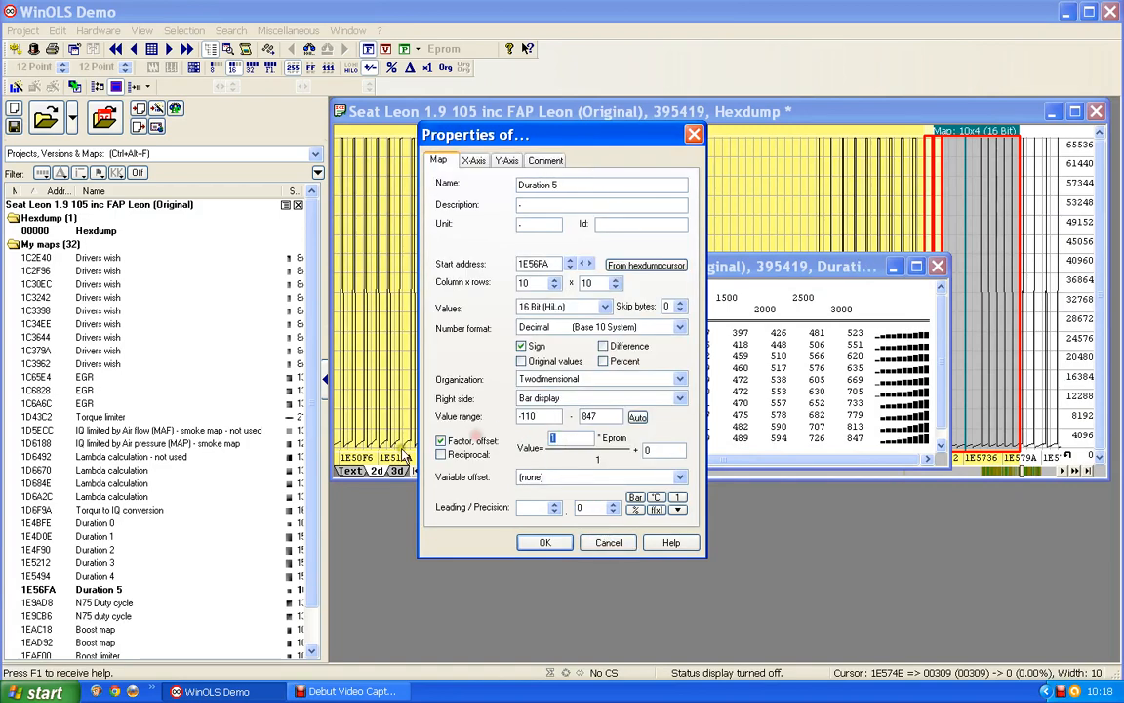
text(0.02343)
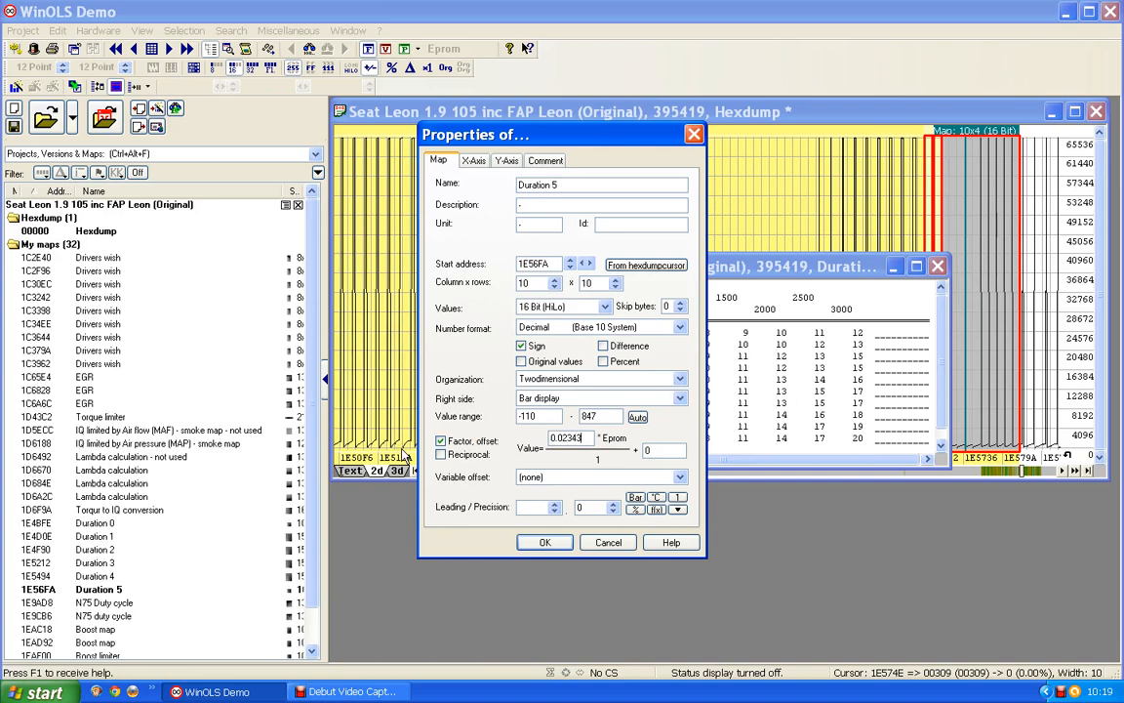
text(7)
click(613, 505)
click(613, 504)
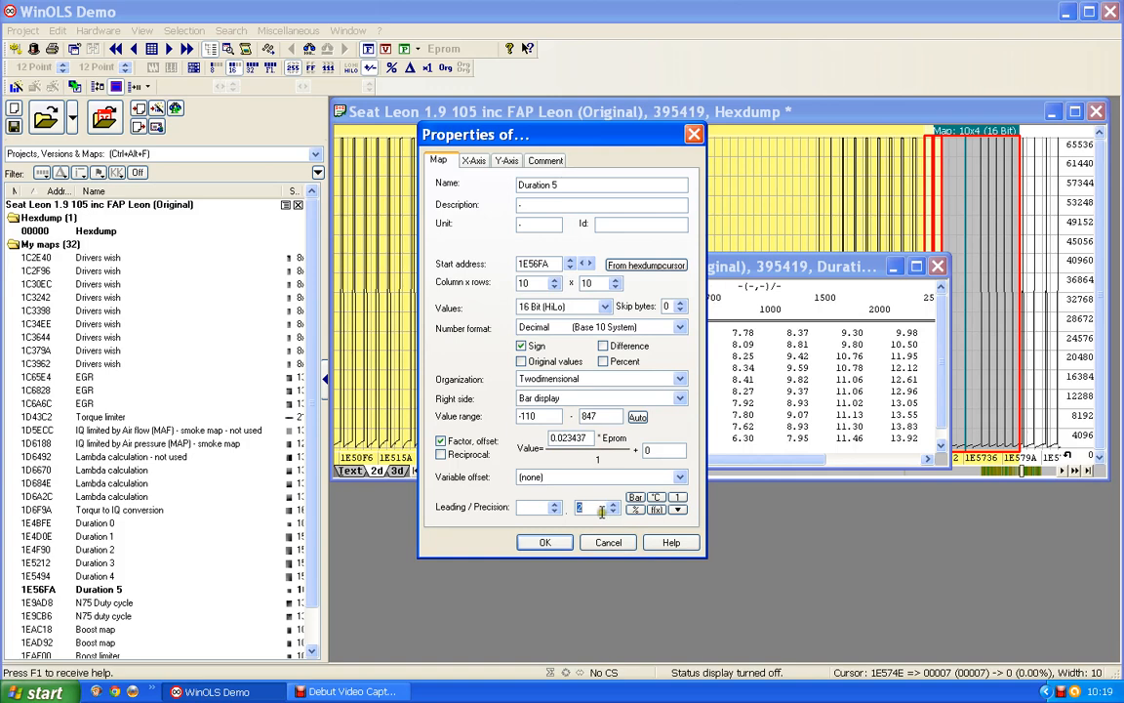
click(547, 542)
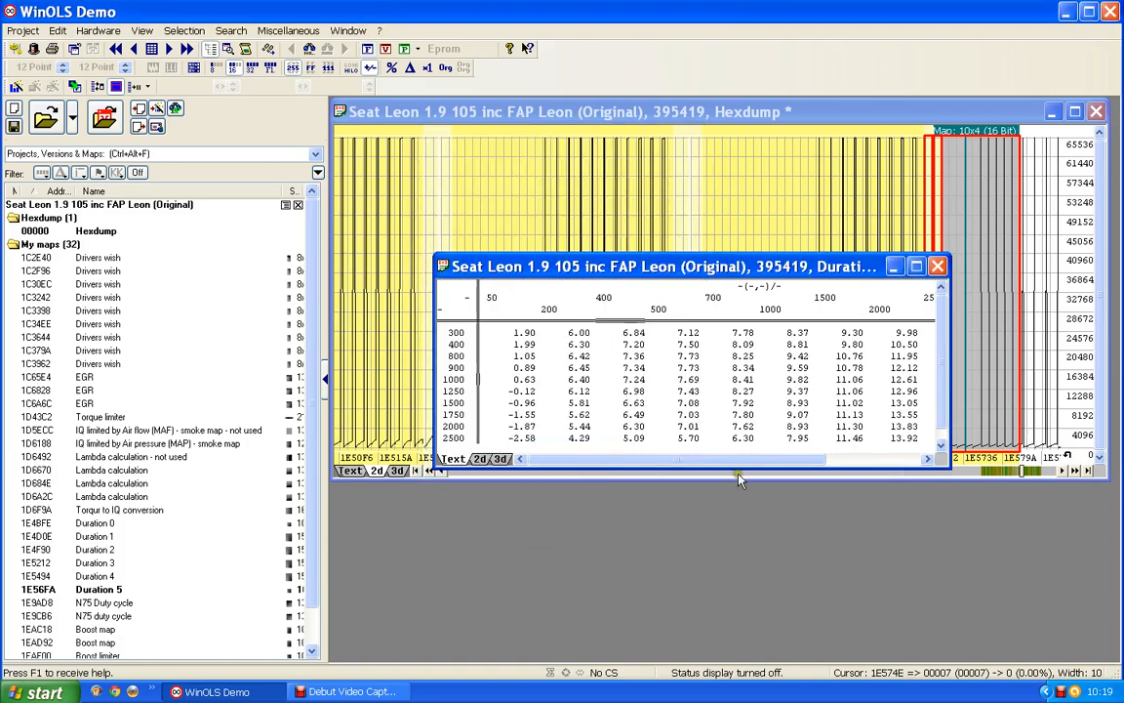
Set the Duration 5 map's Y-axis unit to rpm and its X-axis to description IQ, factor 0.01 and precision 1, and apply.
mouse_move(730, 468)
mouse_down()
mouse_move(883, 470)
mouse_move(709, 468)
mouse_up()
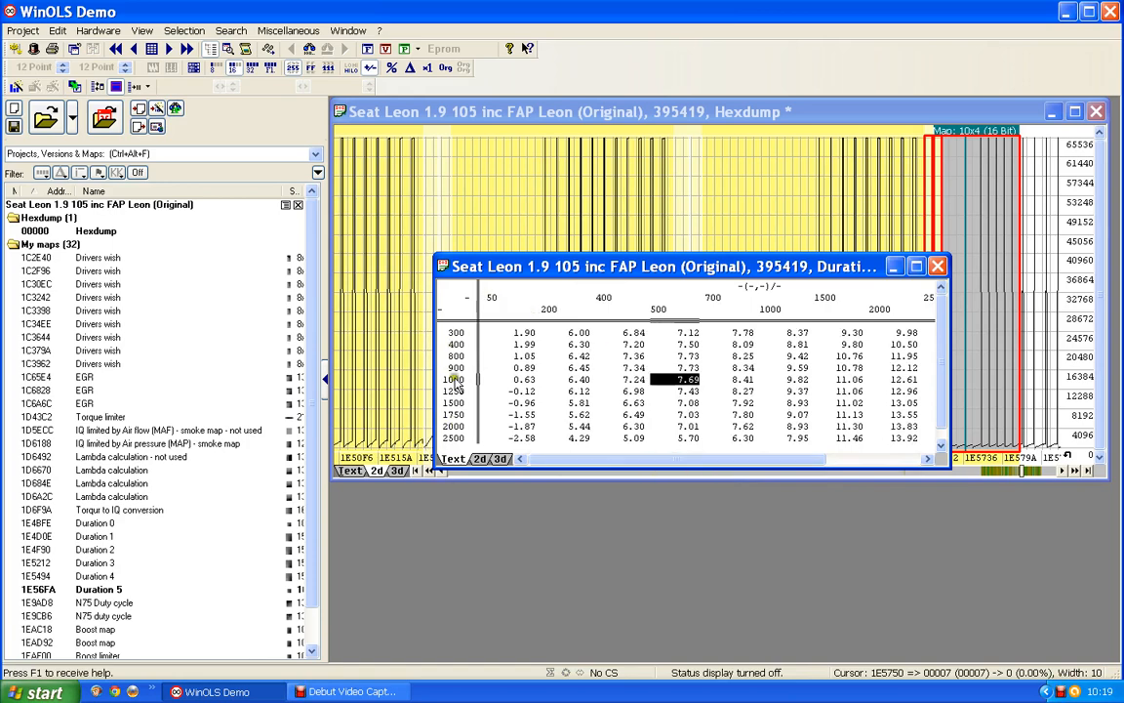
double_click(458, 363)
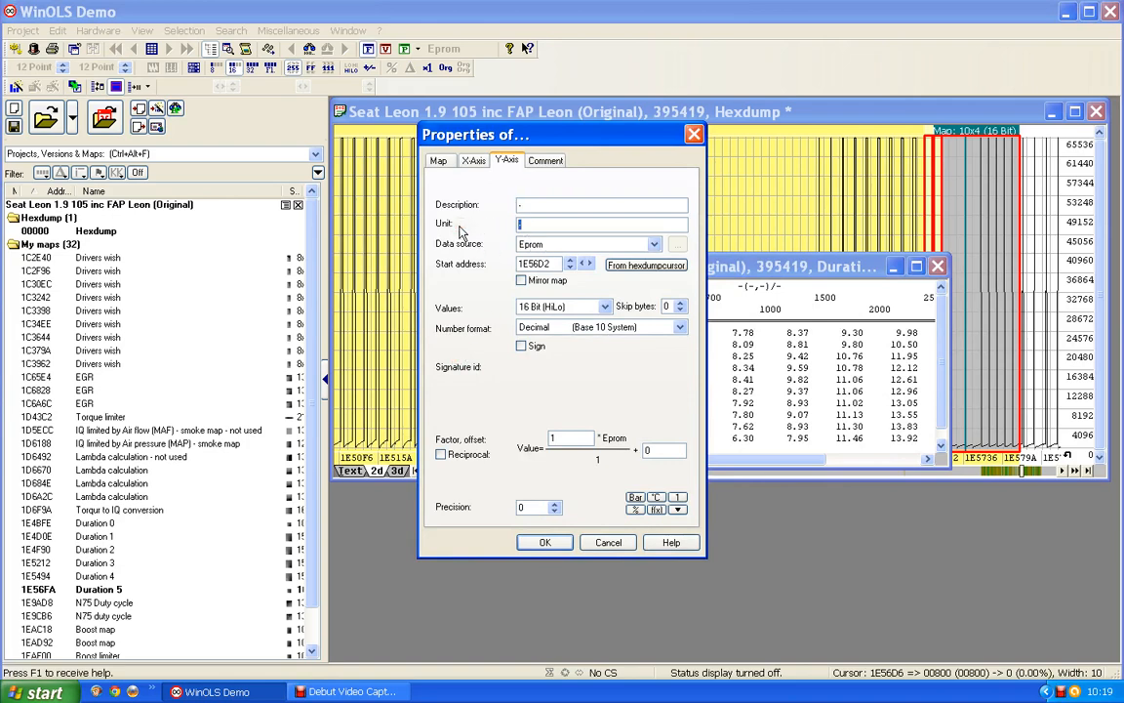
click(473, 161)
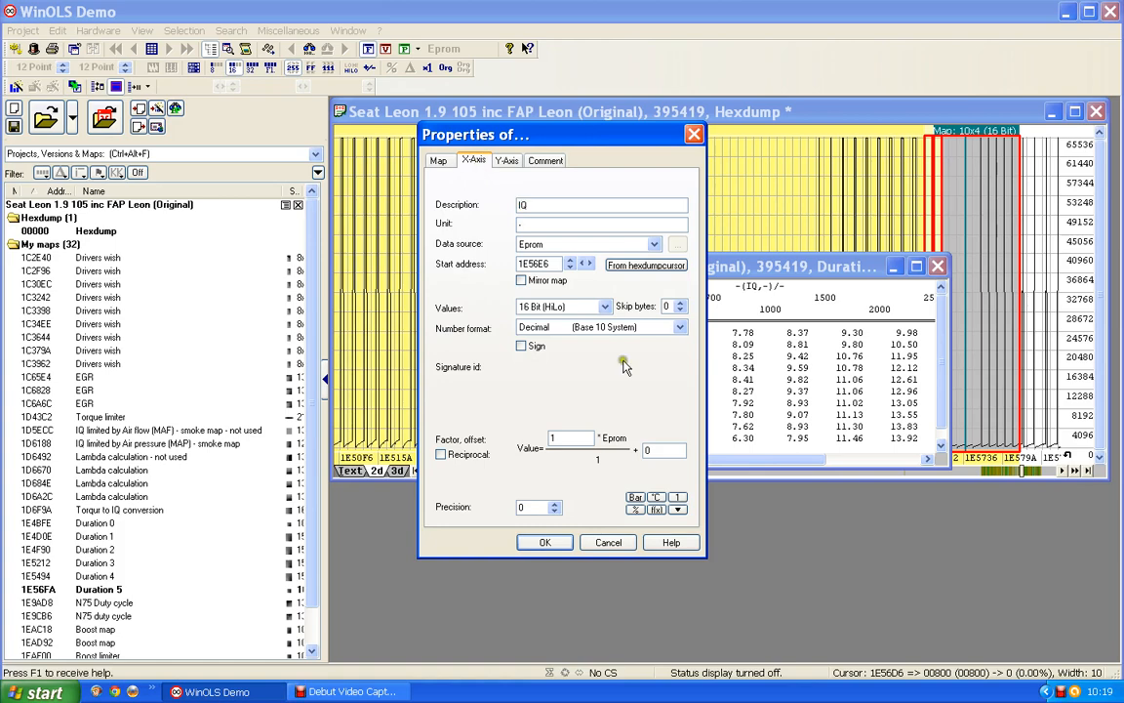
text(0)
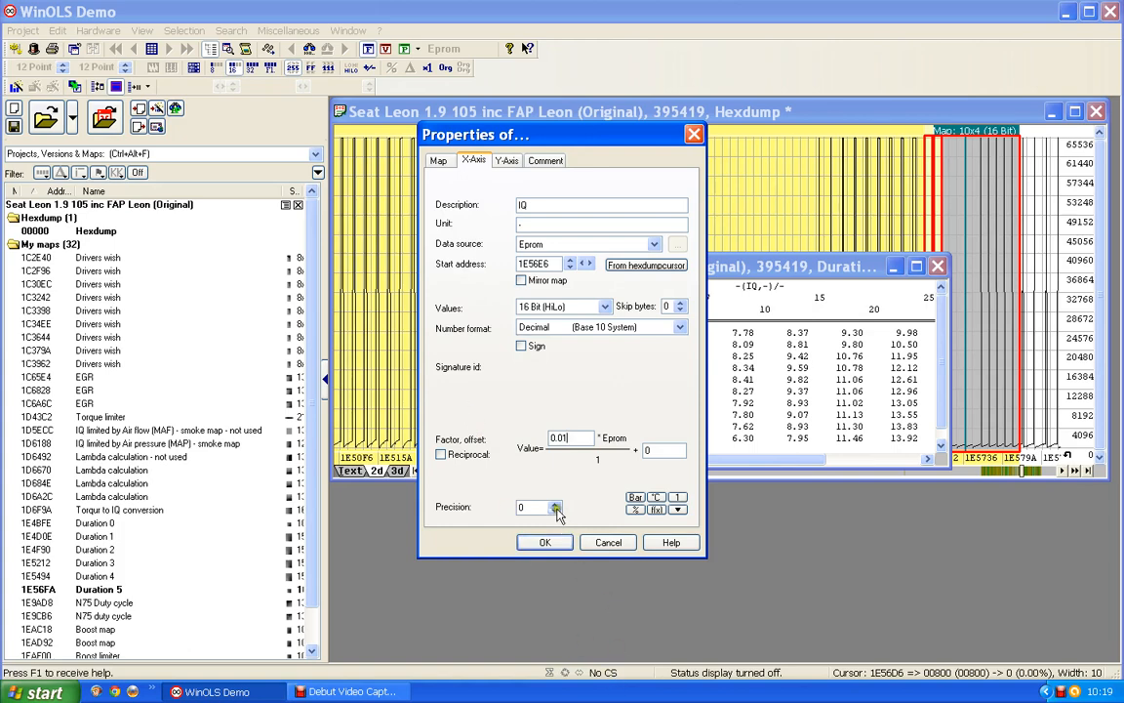
click(545, 541)
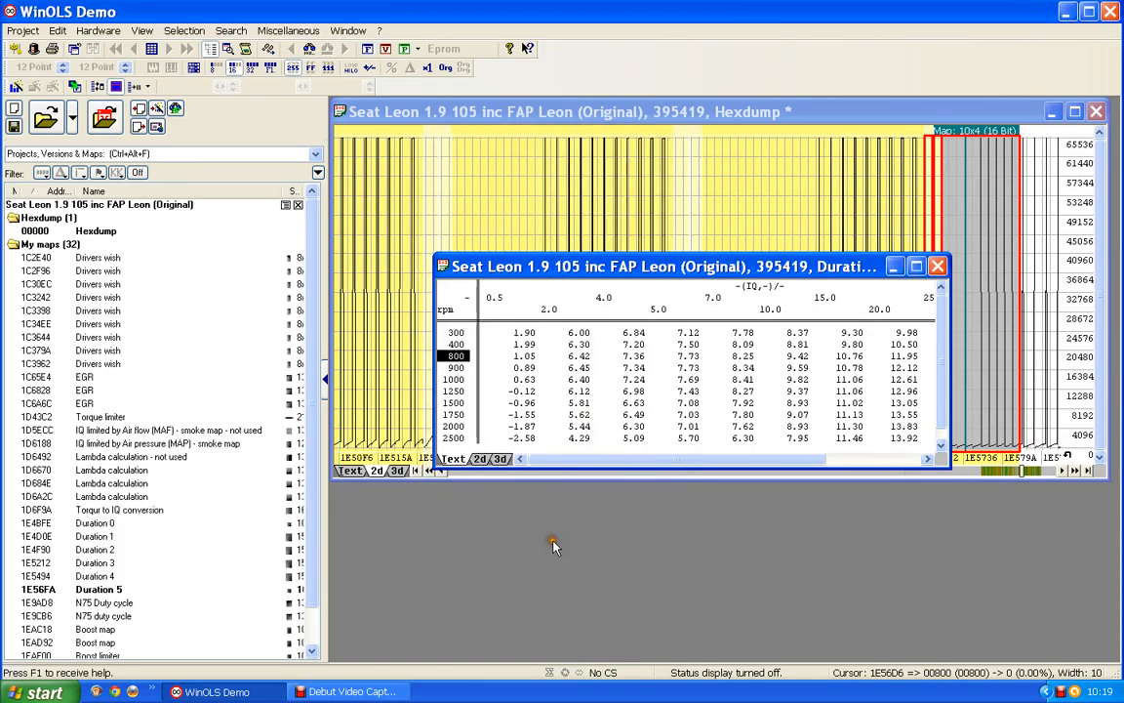
Move and enlarge the Duration 5 map window to show all its columns, and close the map.
drag(605, 271, 561, 184)
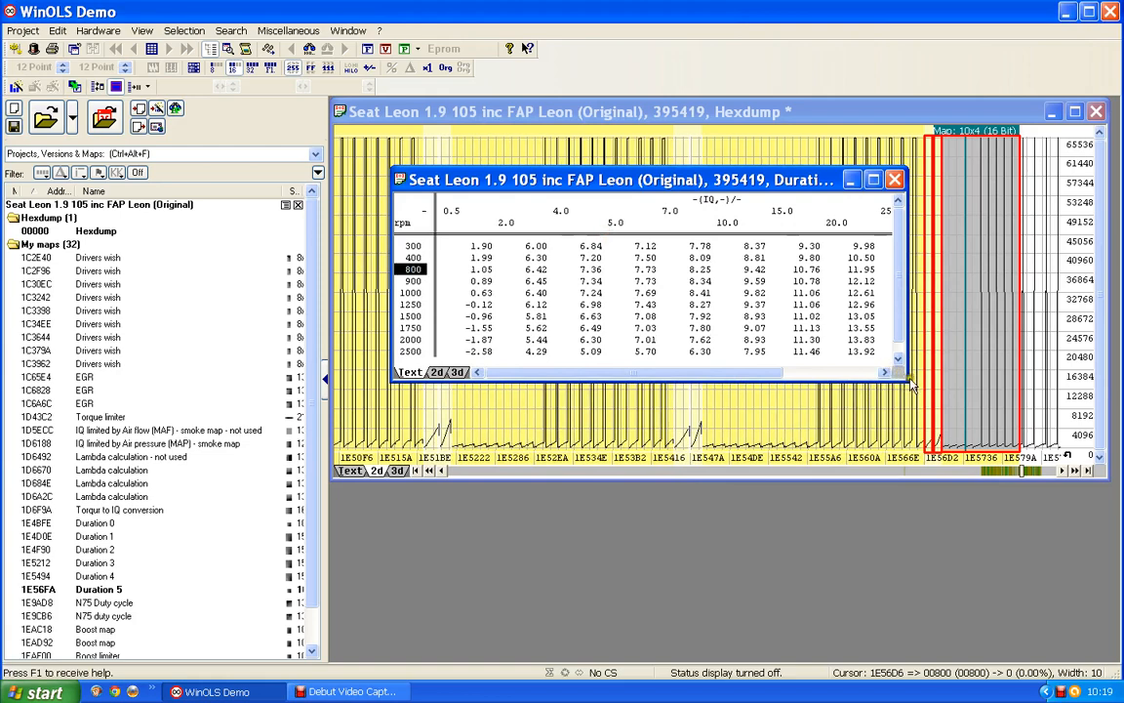
drag(910, 387, 943, 404)
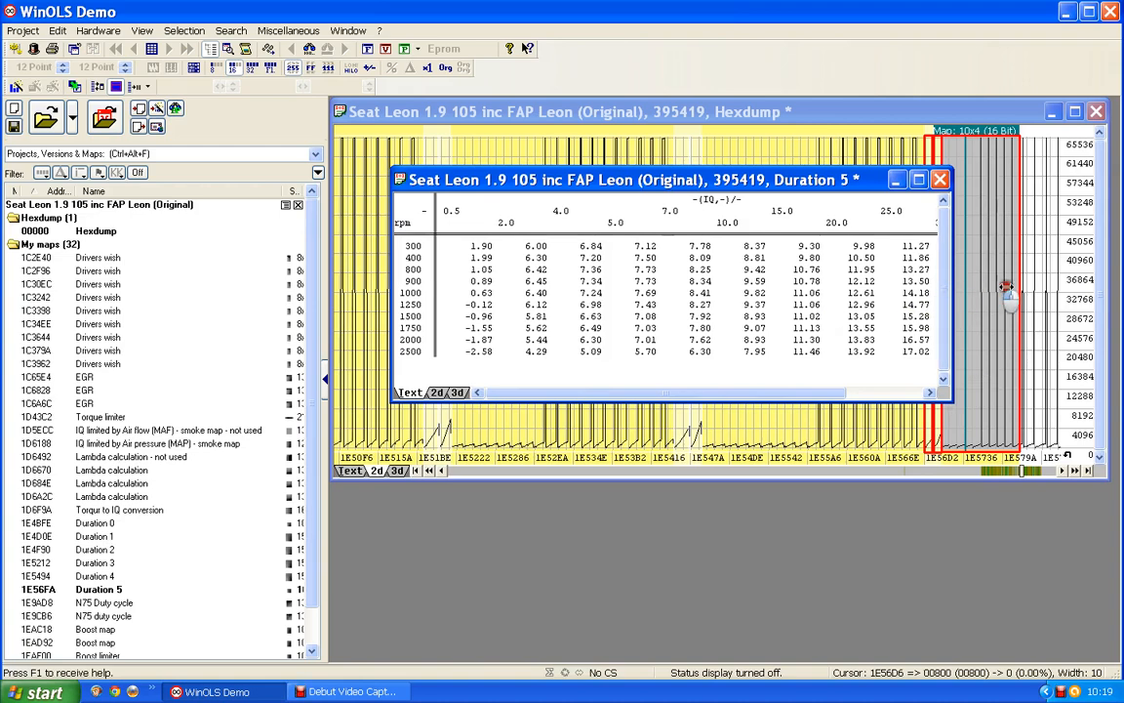
drag(952, 294, 1031, 286)
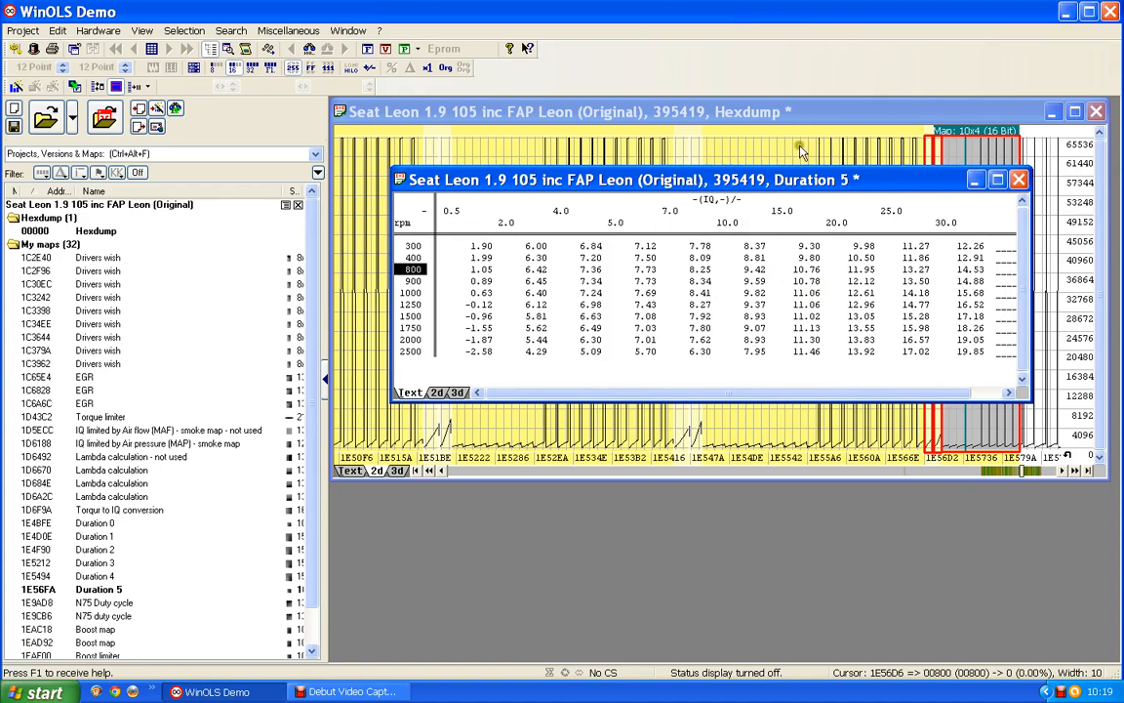
click(1019, 179)
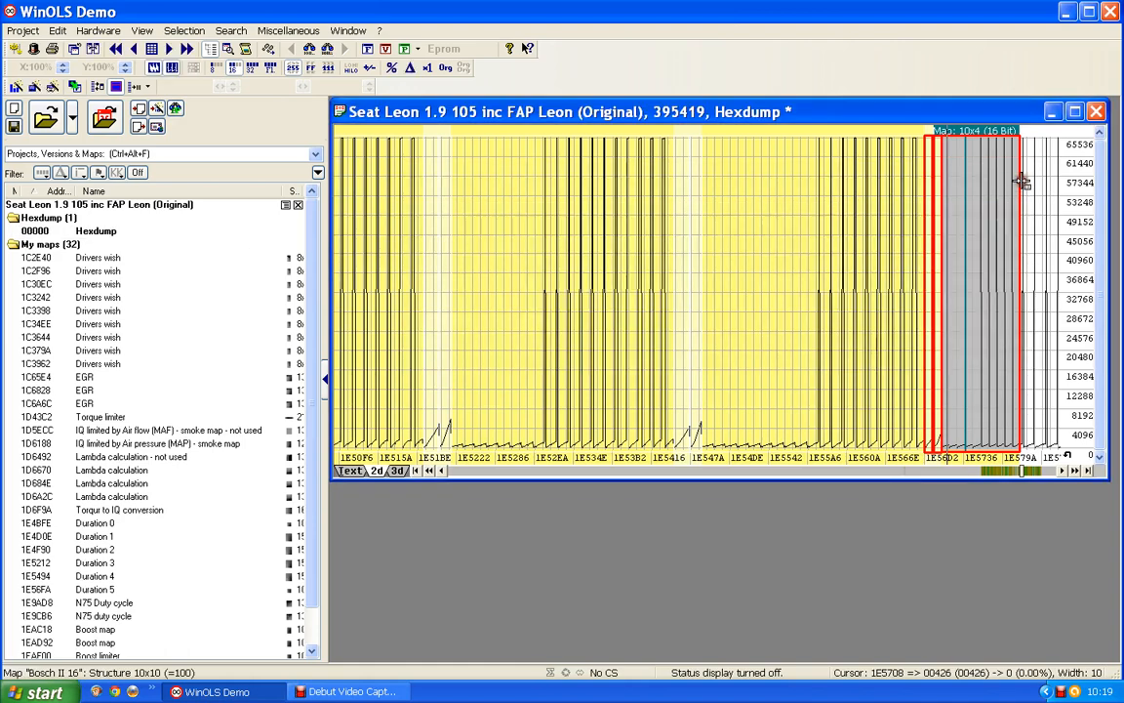